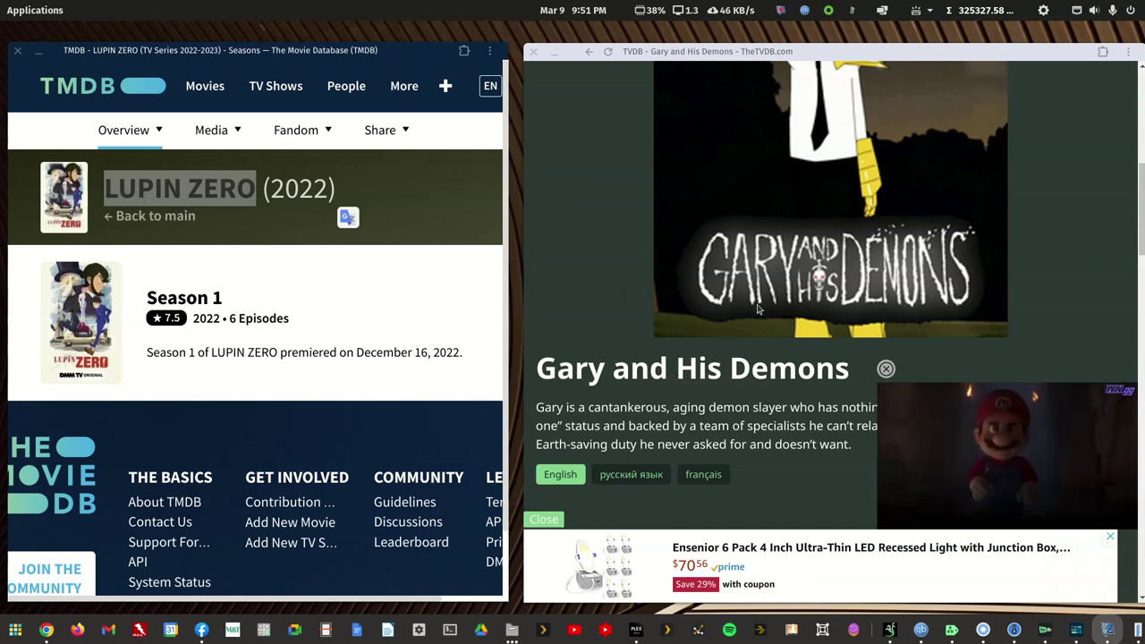
Search TheTVDB for "lupin zero" and open the 2022 Lupin Zero series page, dismissing the ad.
scroll(579, 381, up, 5)
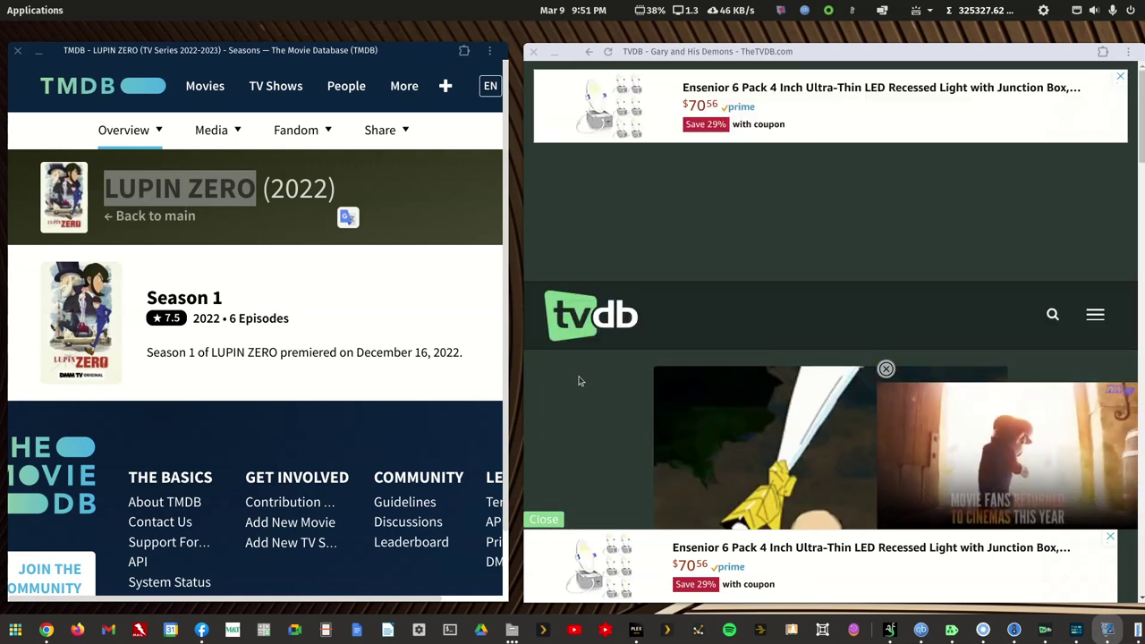
click(1053, 314)
click(736, 426)
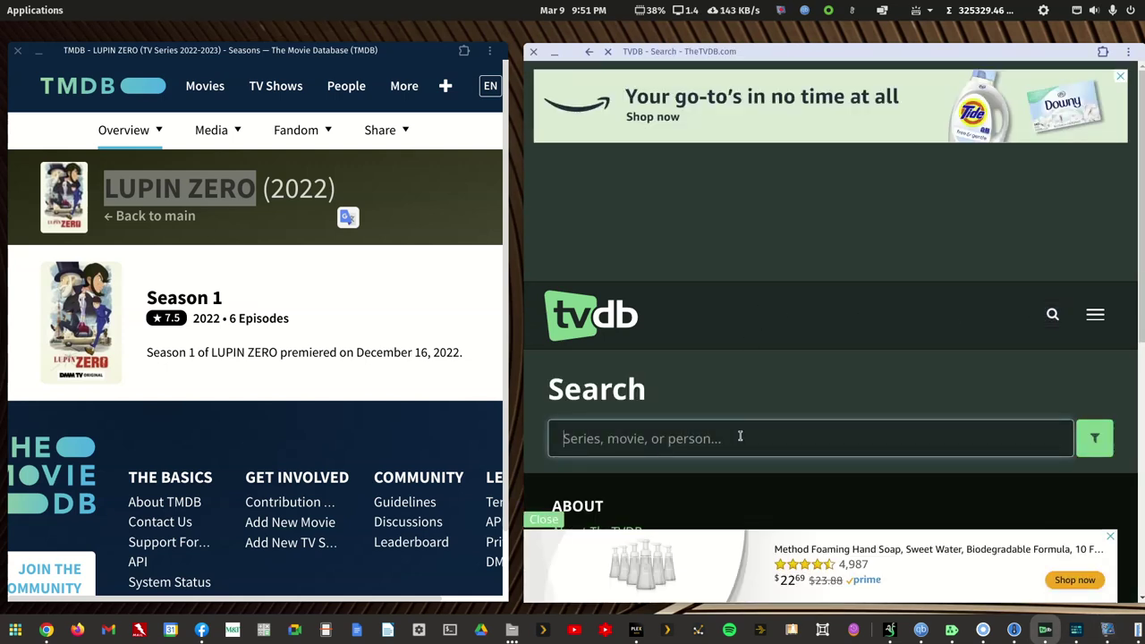
text(lupin)
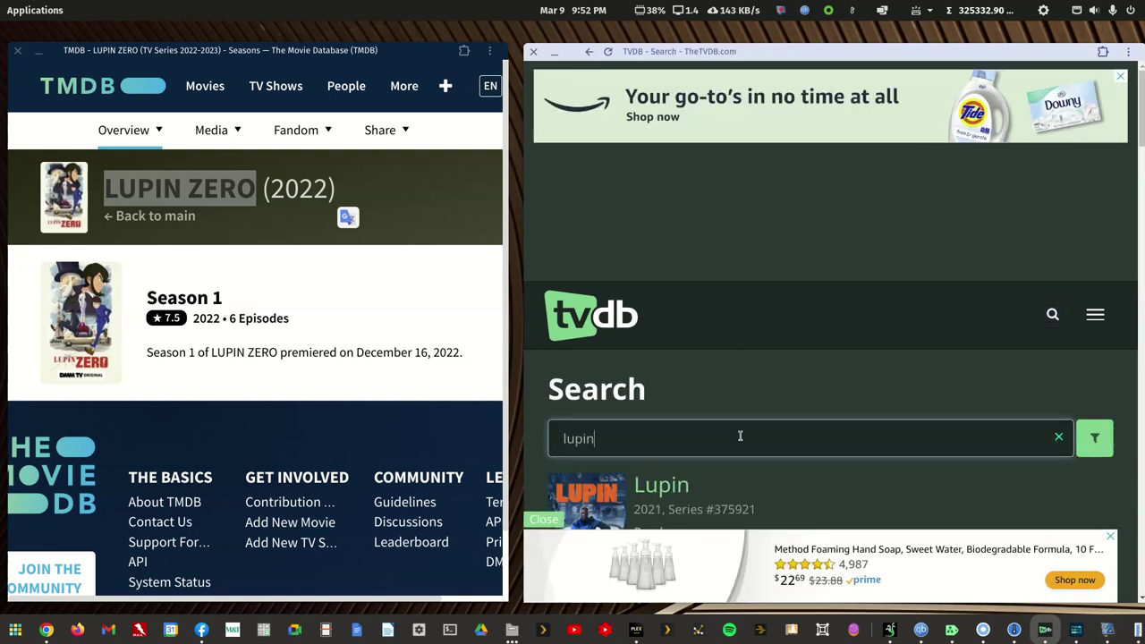
text( zero)
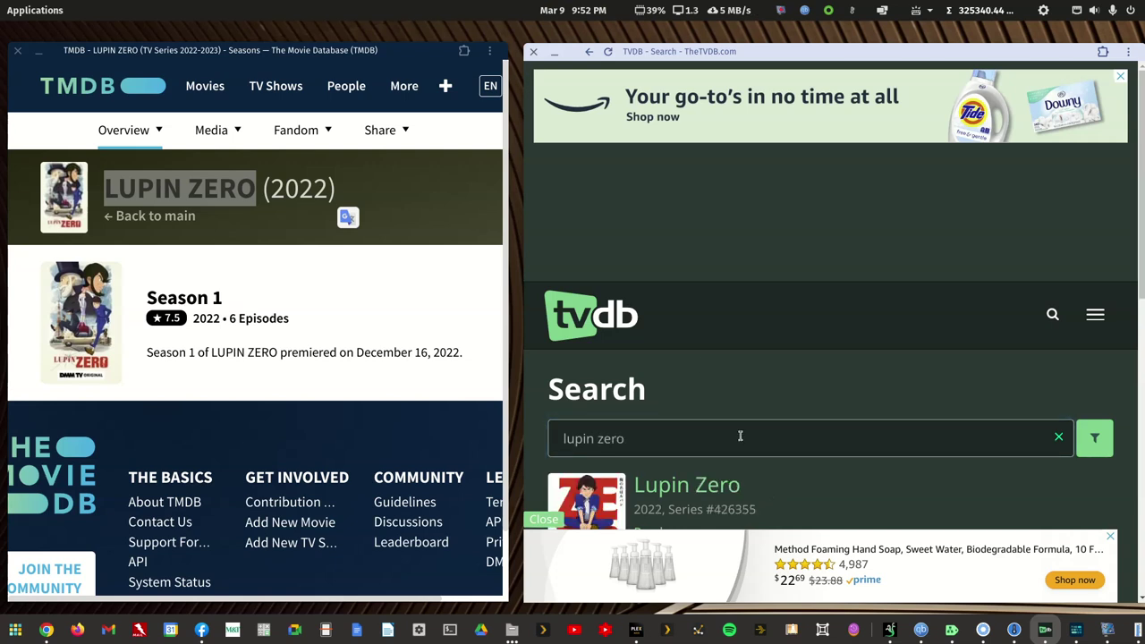
click(658, 488)
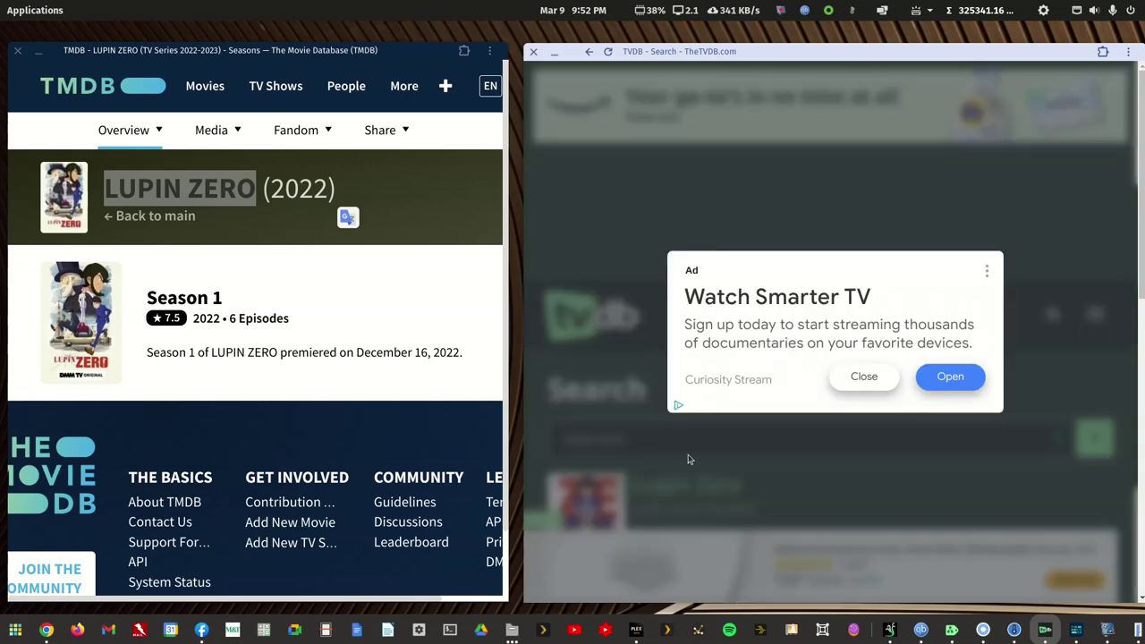
click(875, 383)
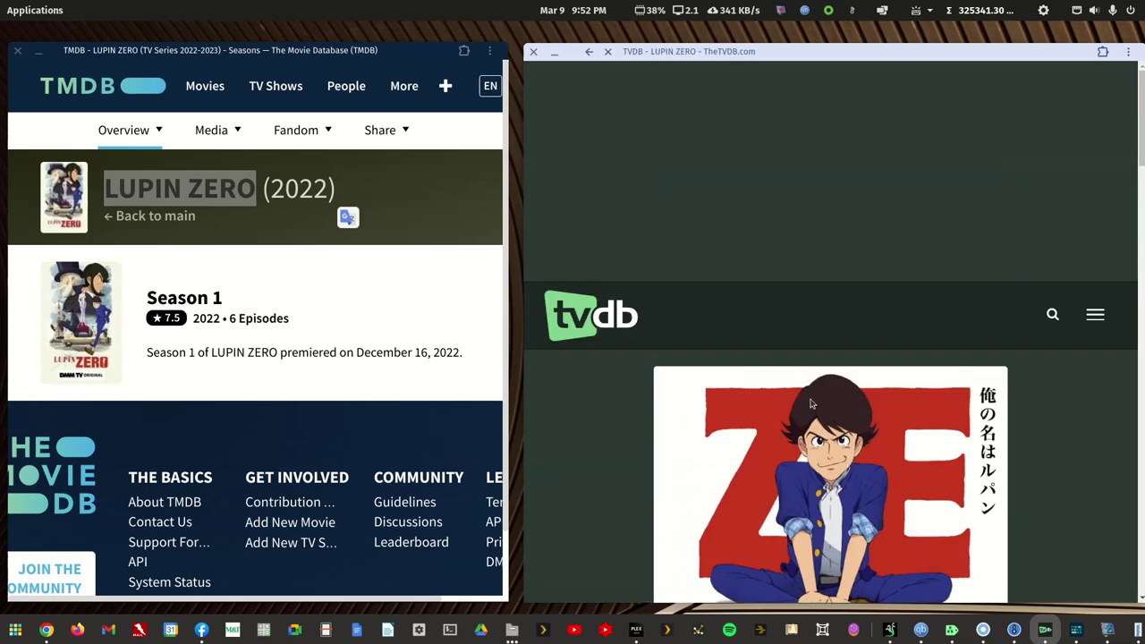
Show the Lupin Zero seasons in aired order and open the Season 1 episode list on TheTVDB.
scroll(811, 405, down, 10)
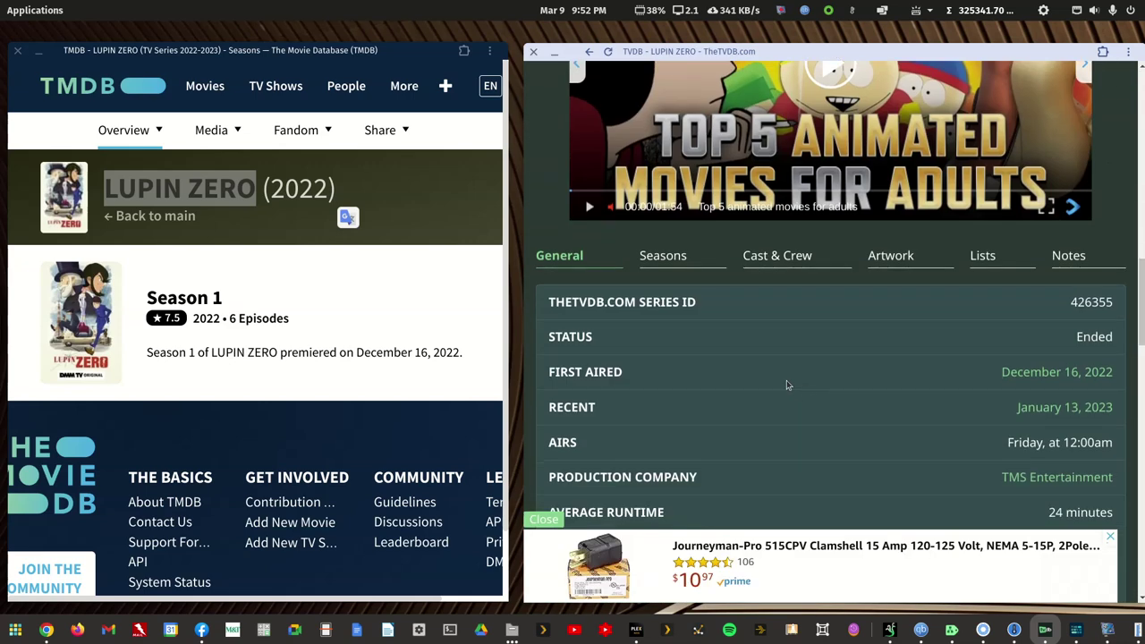
click(662, 258)
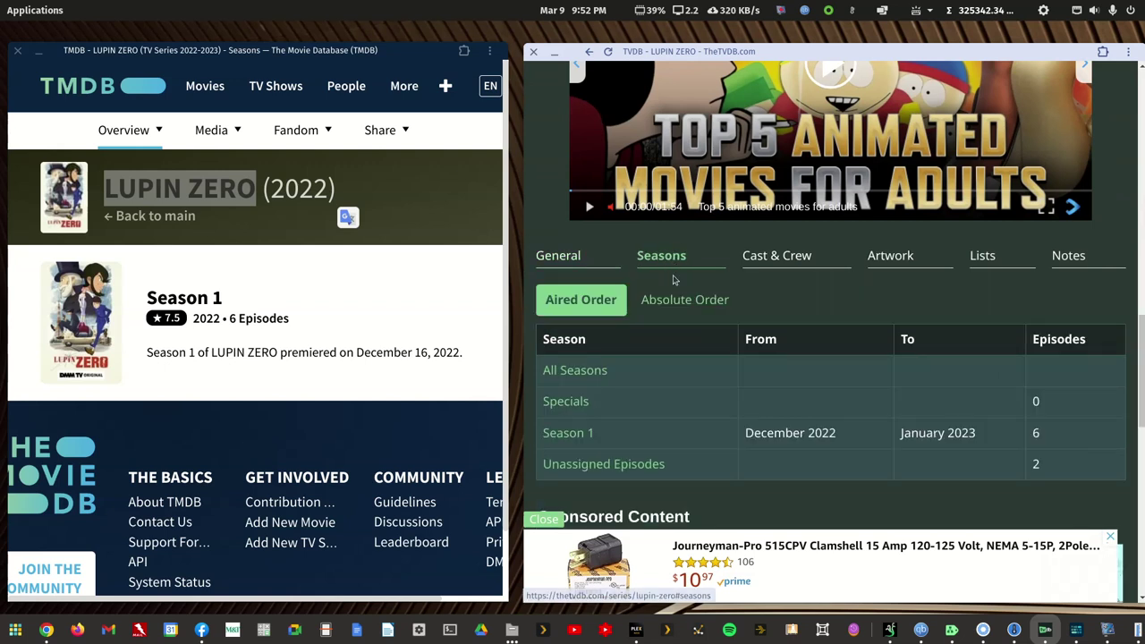
scroll(674, 280, down, 2)
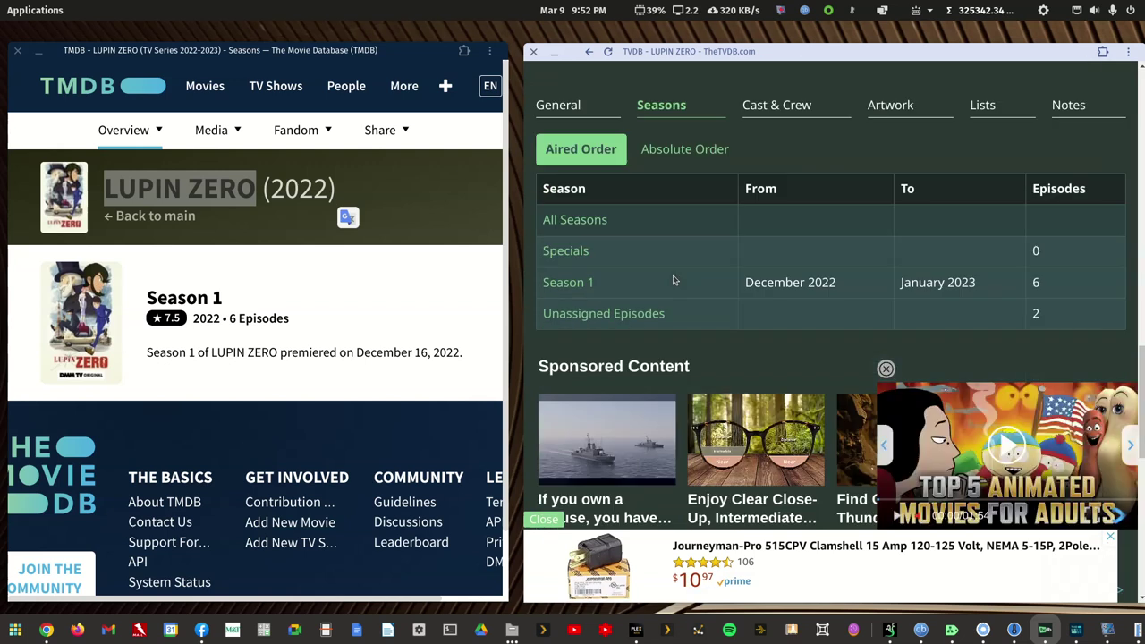
click(573, 277)
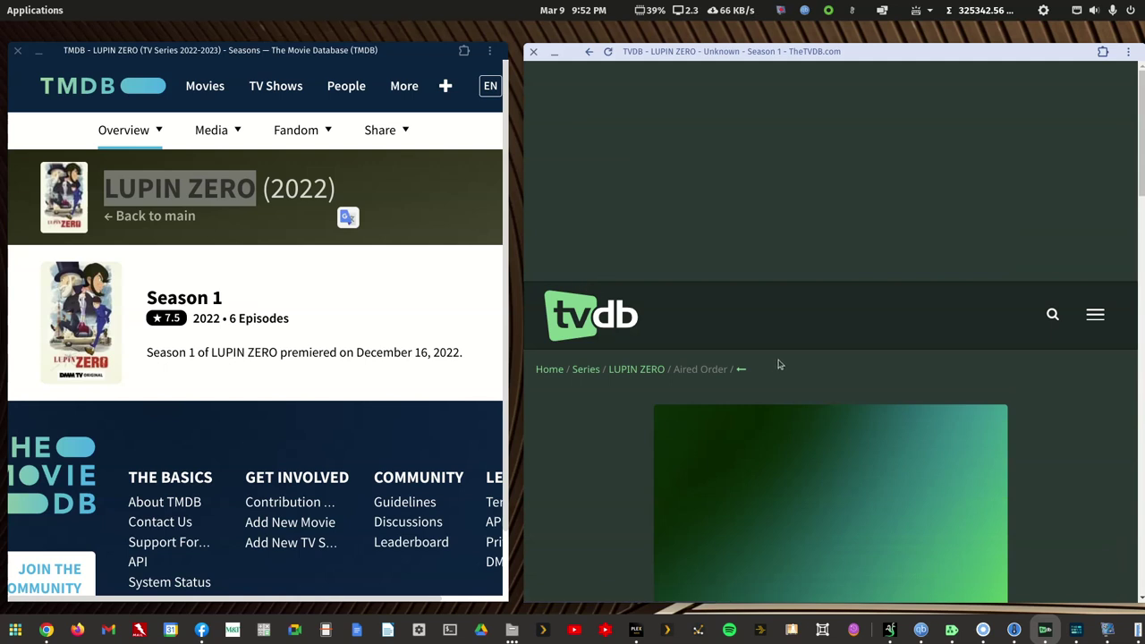
scroll(780, 363, down, 5)
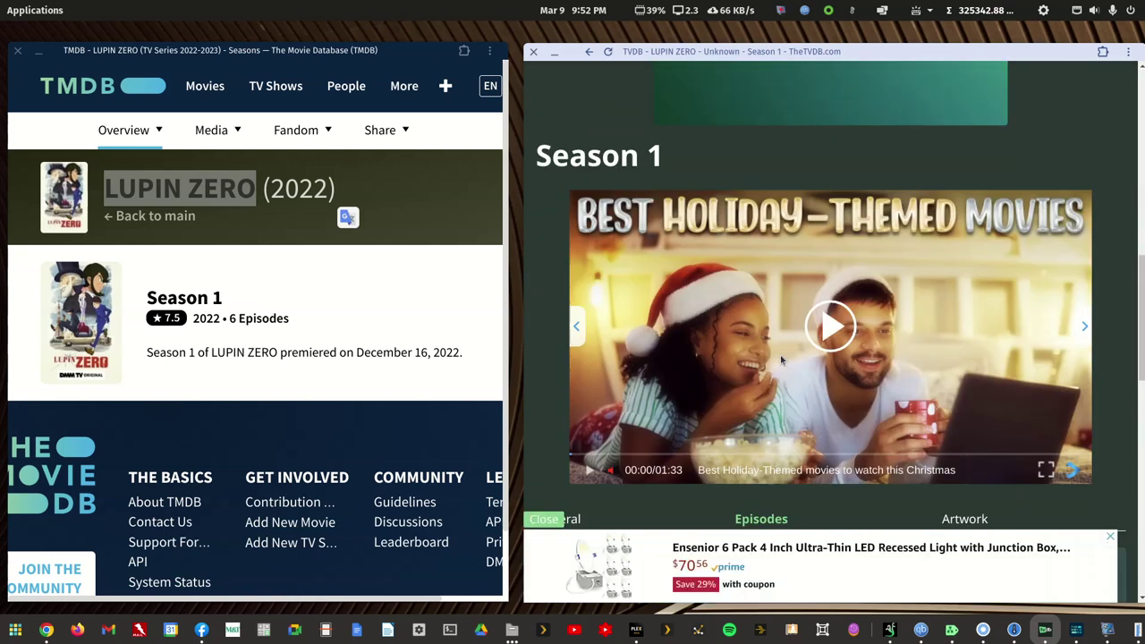
scroll(781, 360, down, 5)
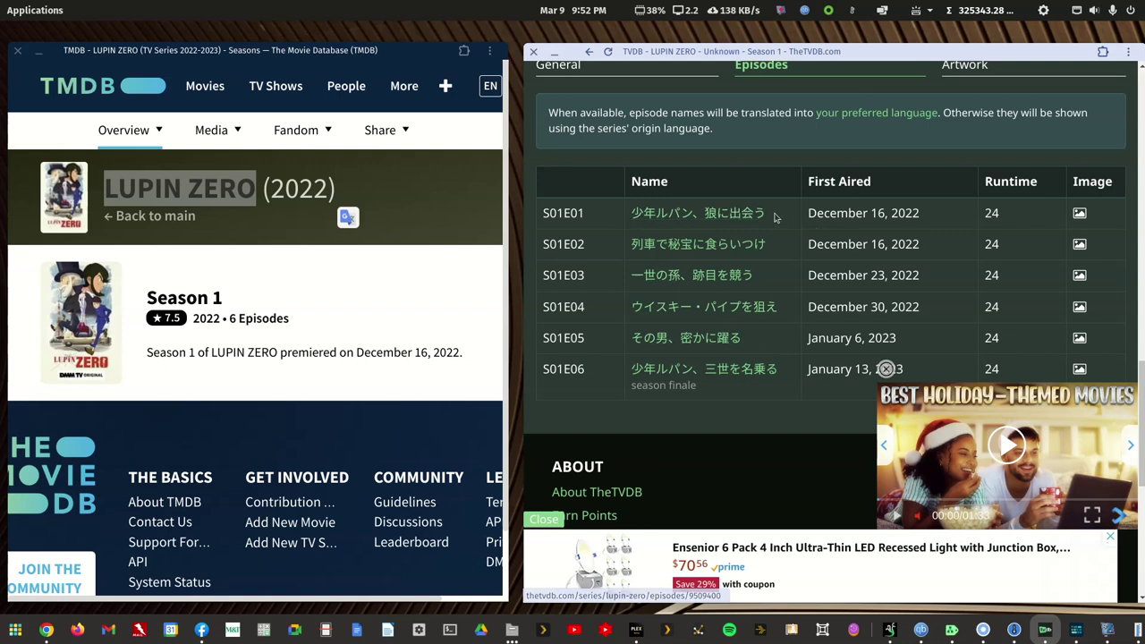
Open episode S01E01 on TheTVDB and view its English title and description.
click(666, 214)
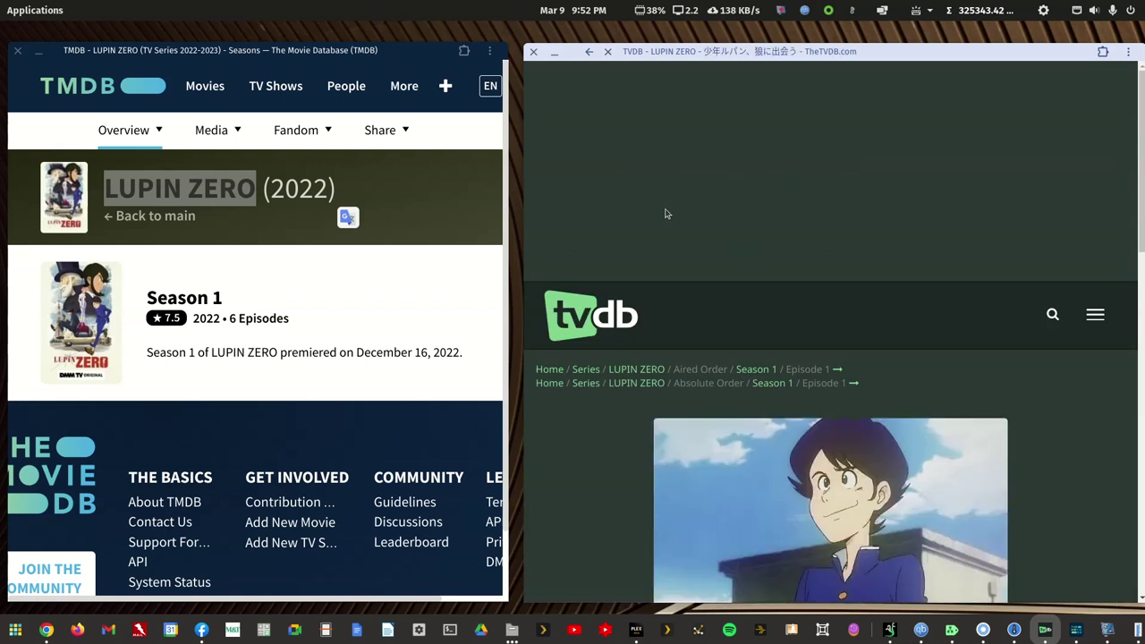
scroll(669, 219, down, 3)
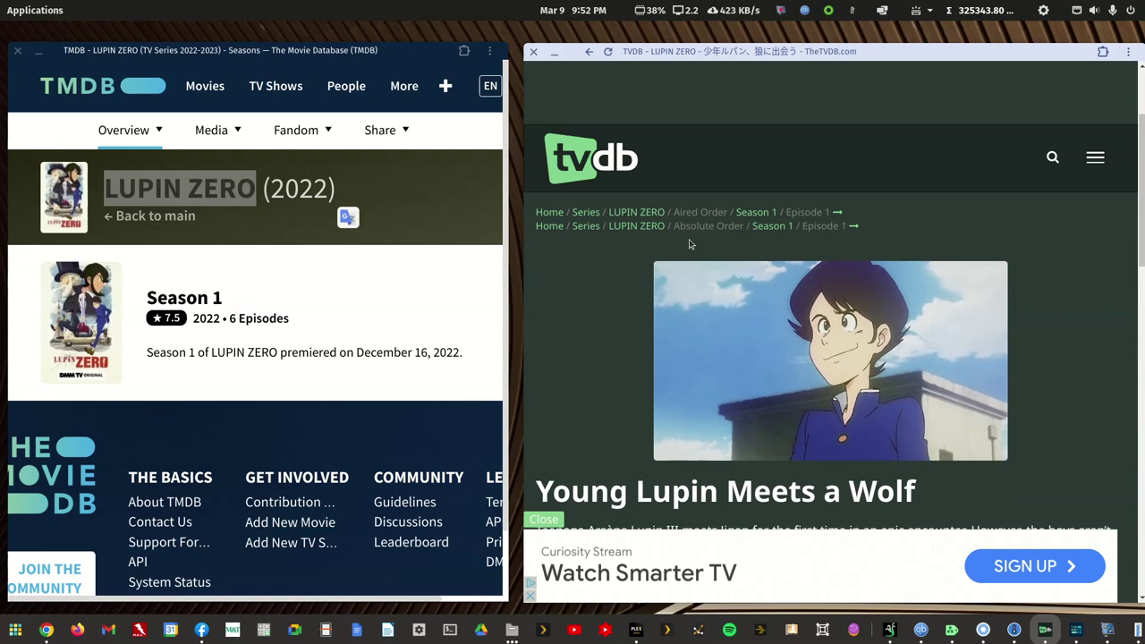
scroll(689, 244, down, 3)
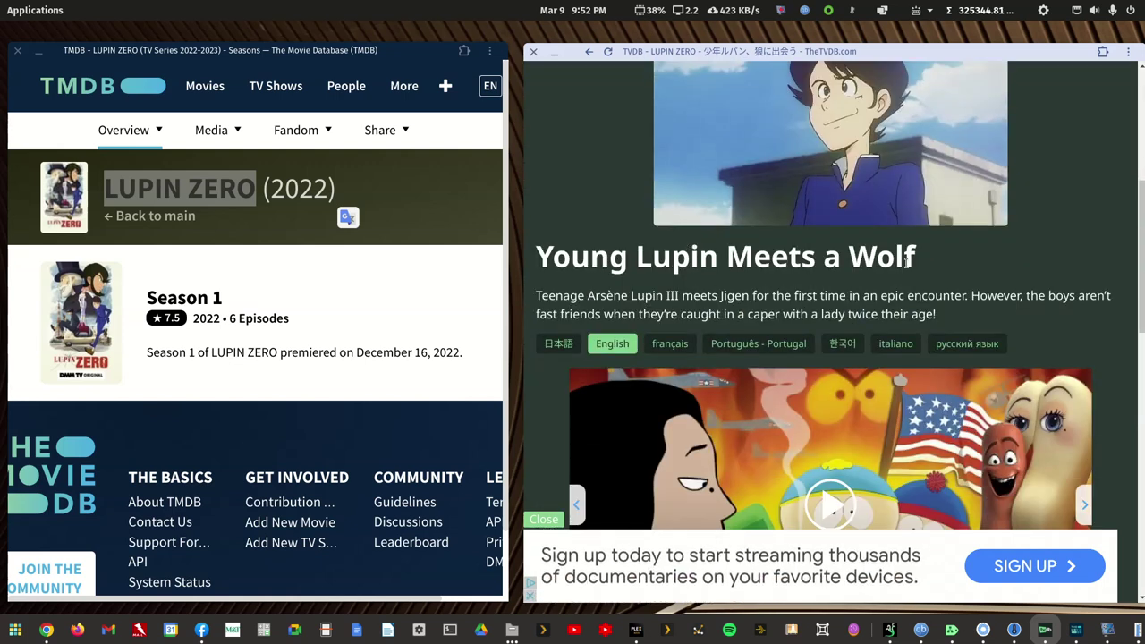
Open Season 1 of LUPIN ZERO on TMDB and compare its episode titles with the TheTVDB entry.
scroll(215, 353, down, 1)
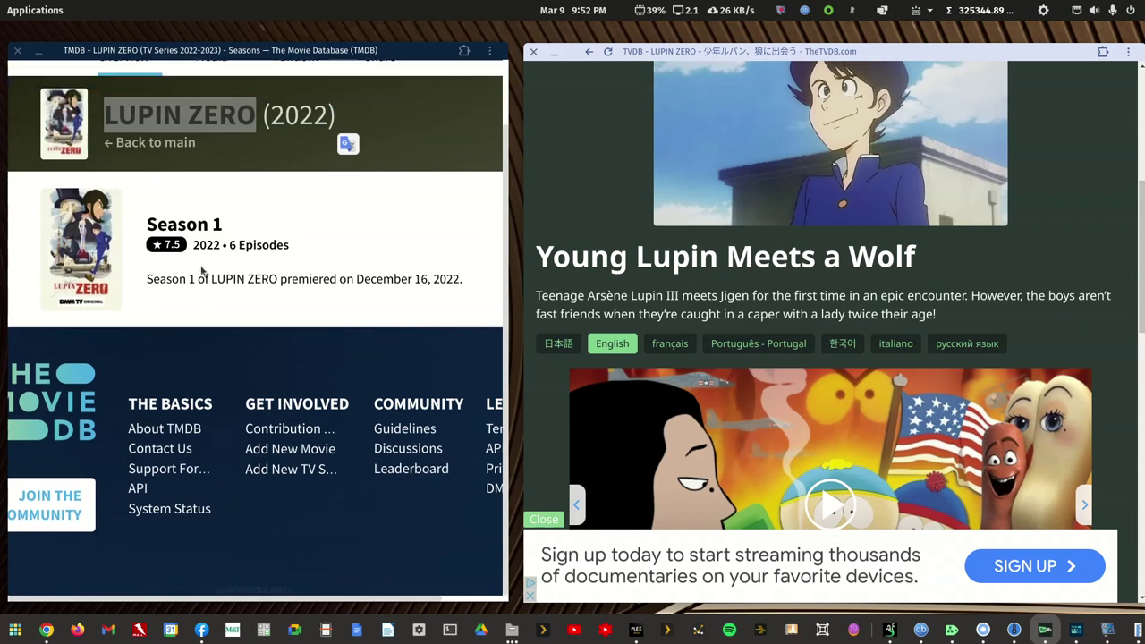
click(189, 229)
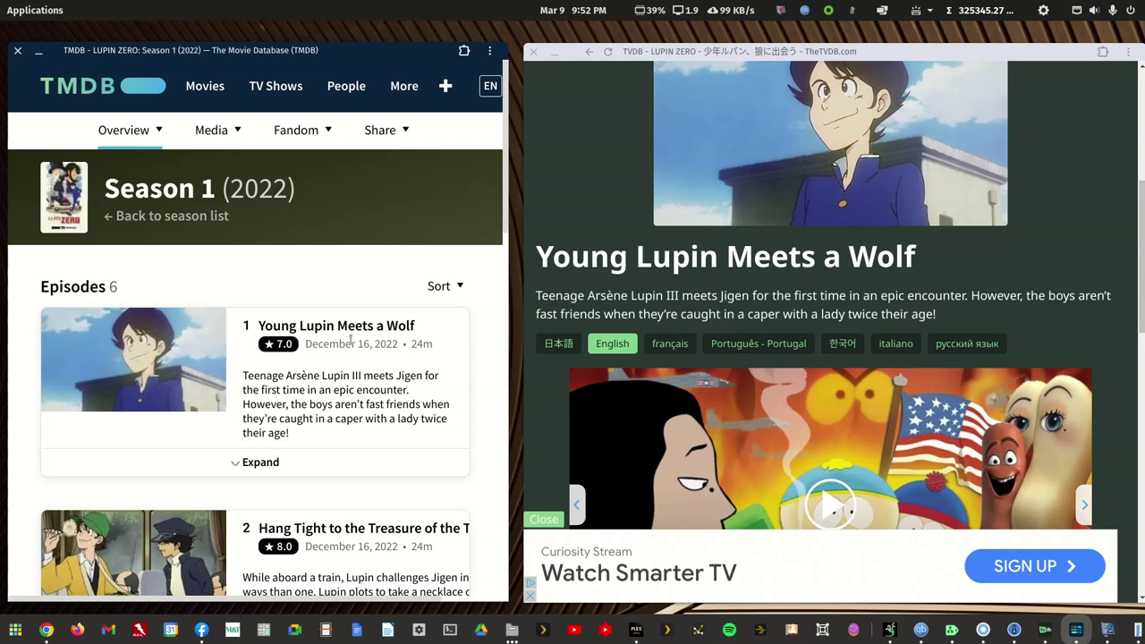
scroll(349, 338, down, 3)
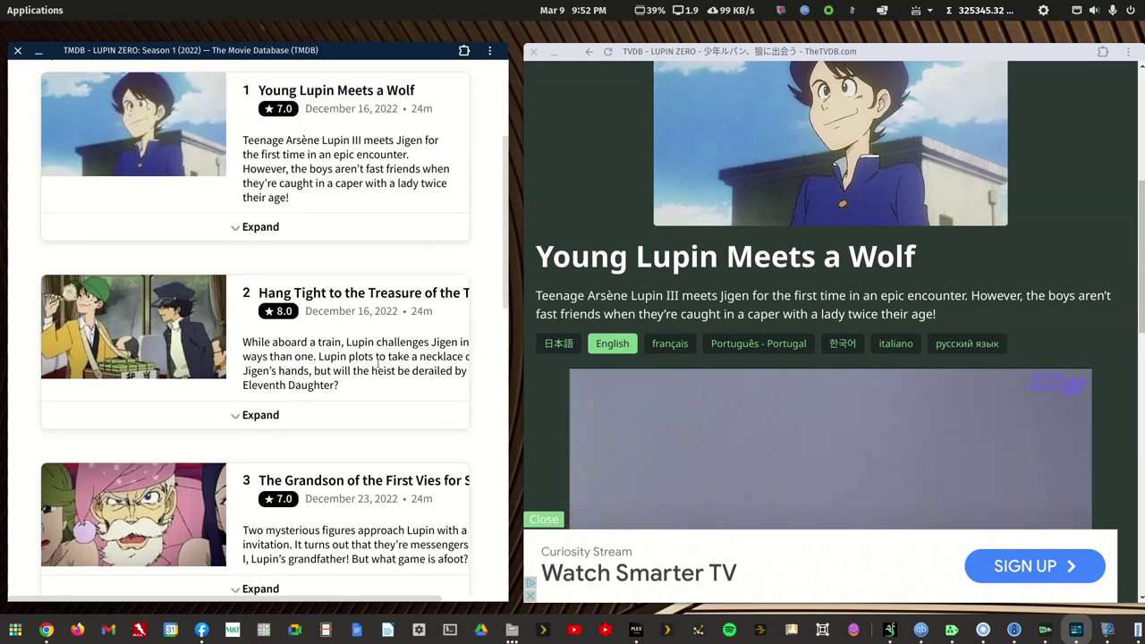
scroll(377, 361, down, 8)
scroll(377, 361, up, 3)
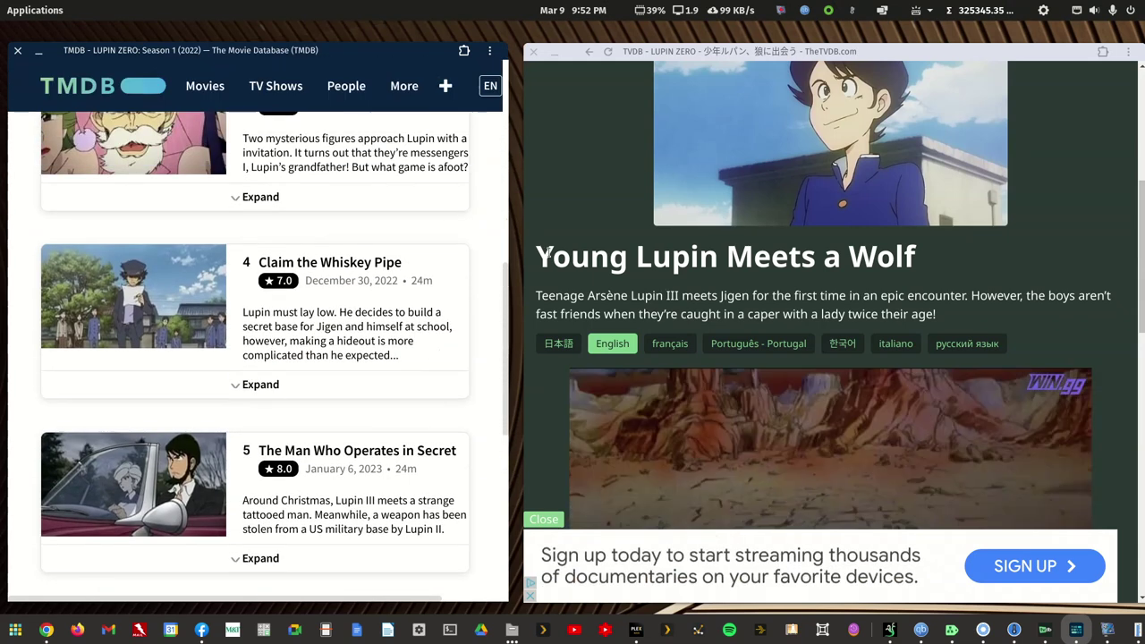
scroll(578, 250, up, 5)
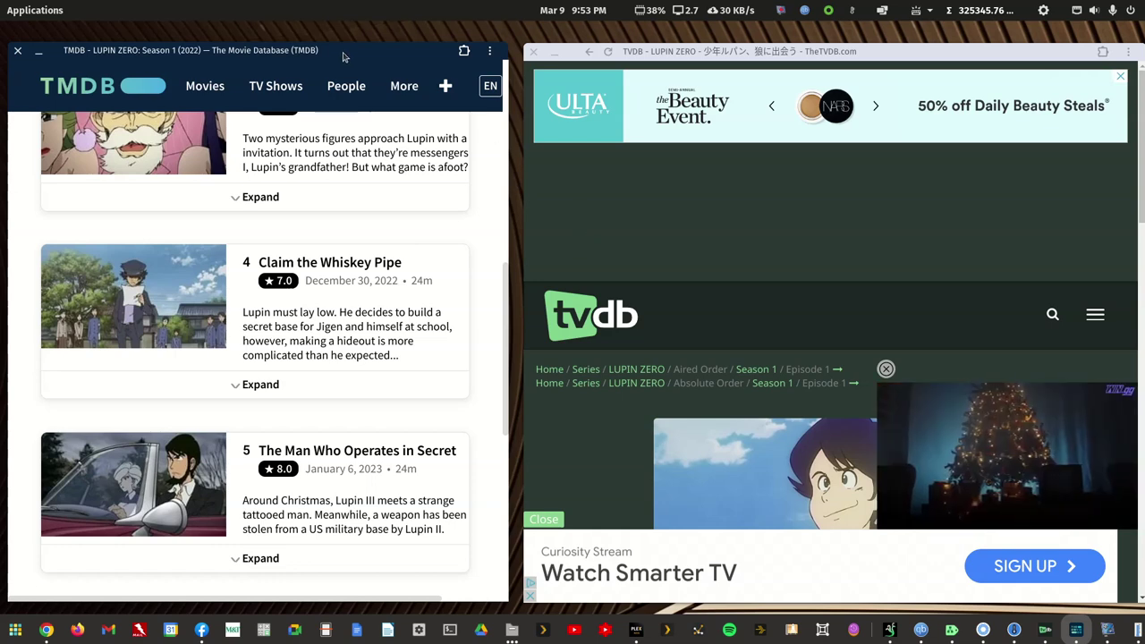
Close the TMDB and TheTVDB windows and switch to the file manager window showing the tv-anime folder.
key(ctrl+w)
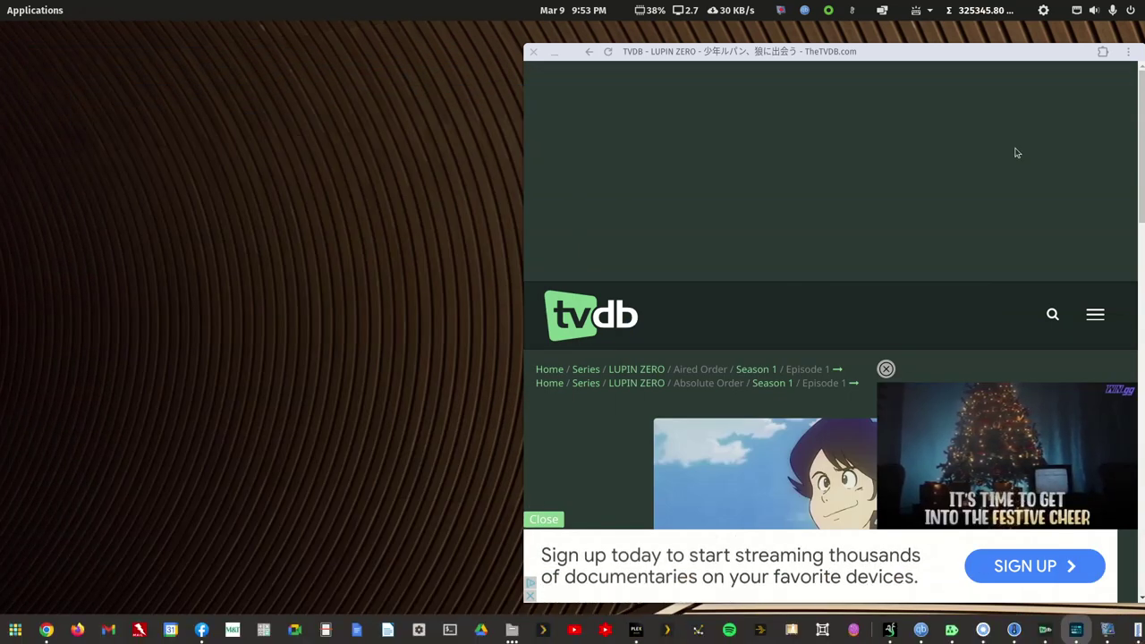
key(ctrl+w)
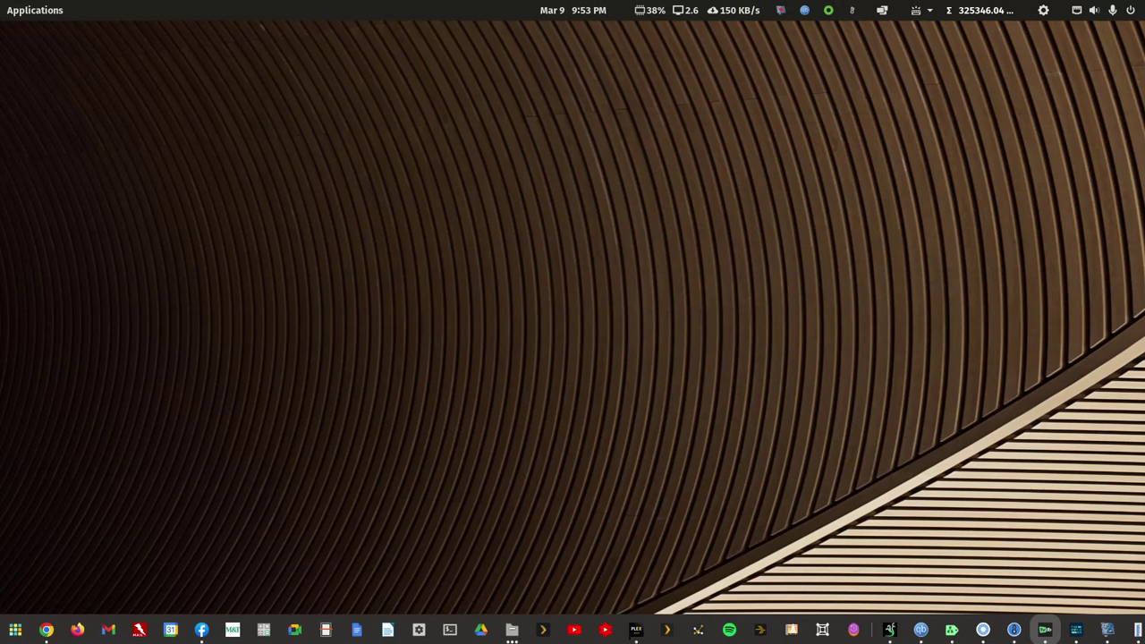
right_click(512, 632)
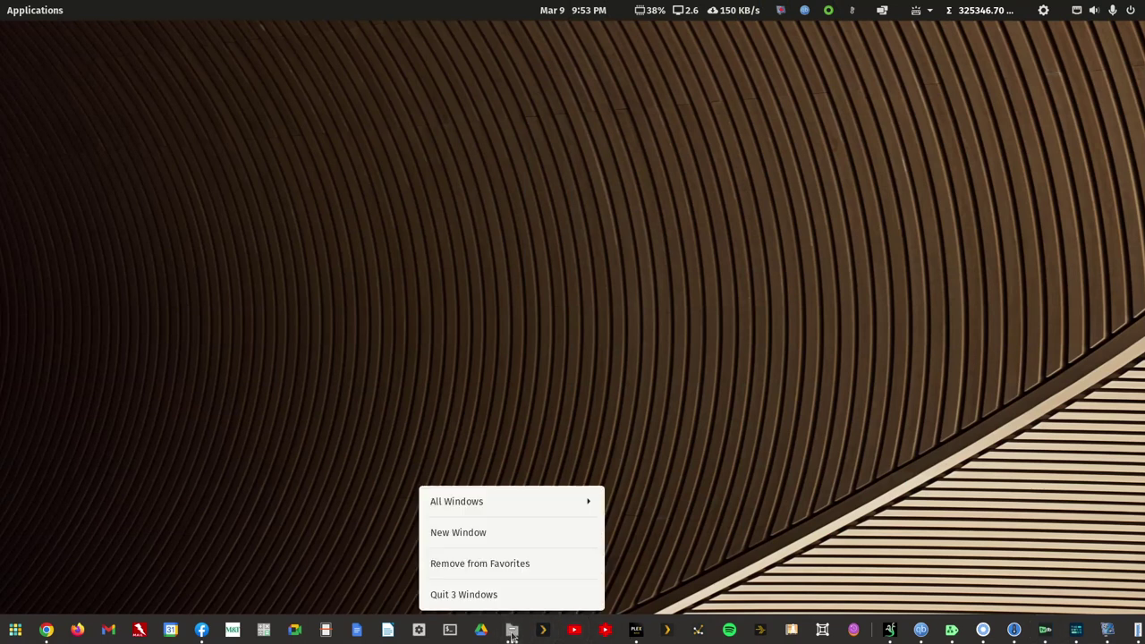
click(678, 537)
click(511, 631)
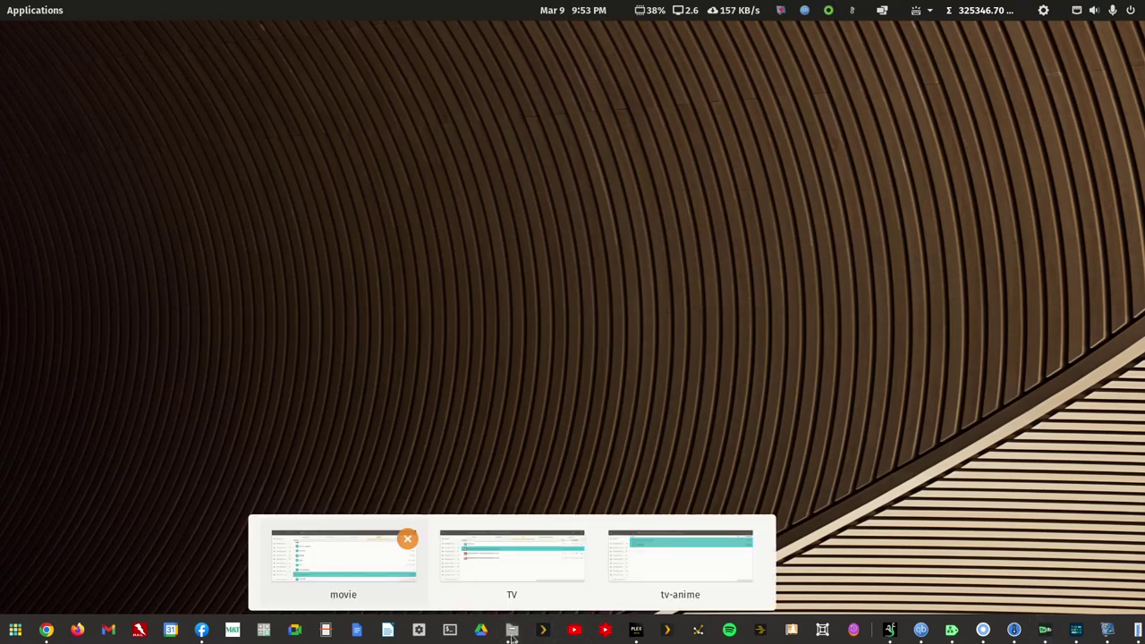
click(663, 560)
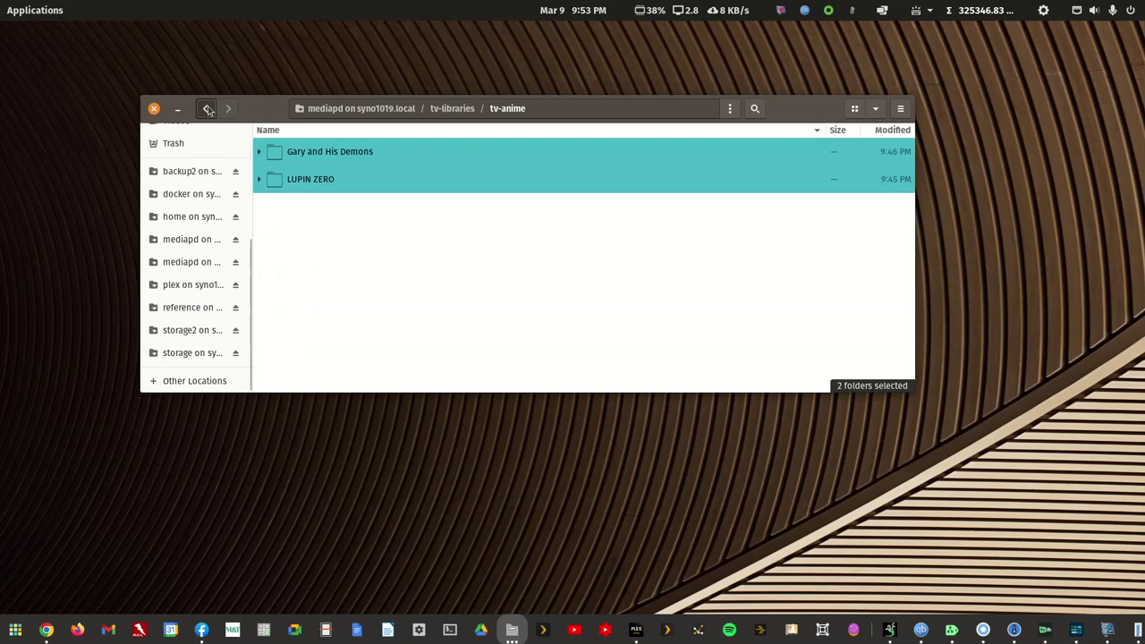
Go back to the root of the mediapd share, then browse through tv-libraries into the tv-anime folder.
click(206, 108)
click(207, 108)
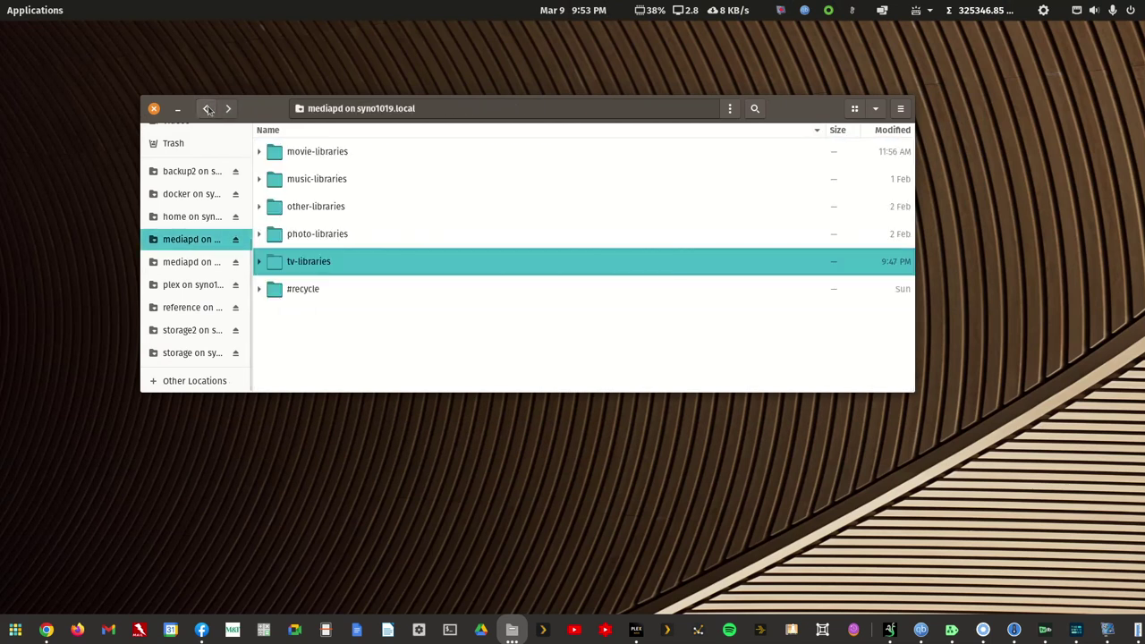
double_click(322, 266)
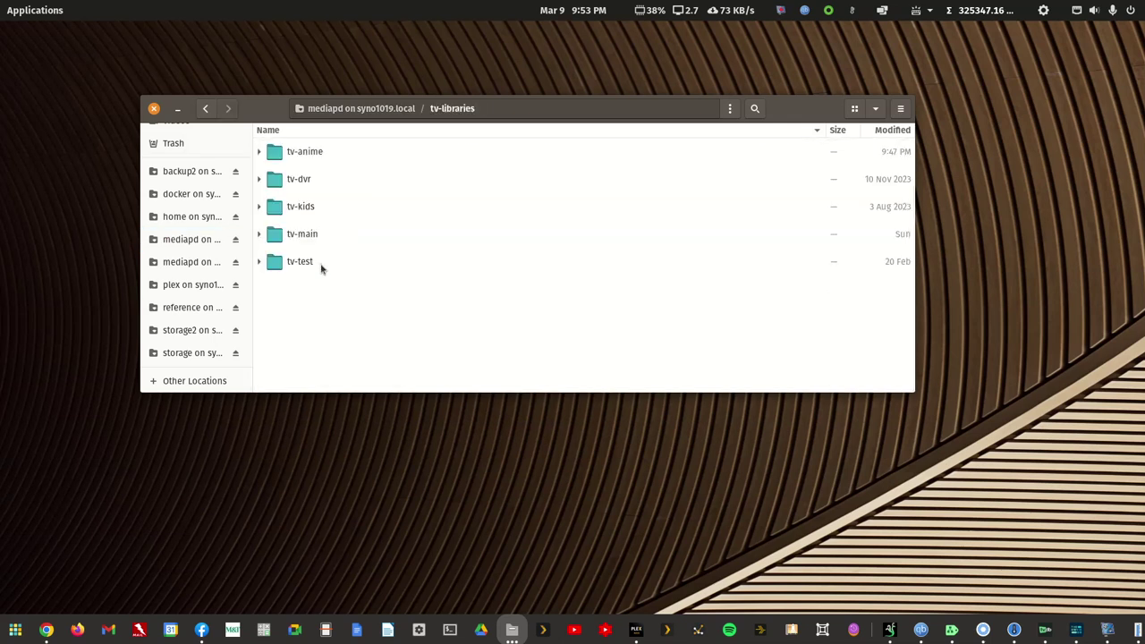
double_click(305, 154)
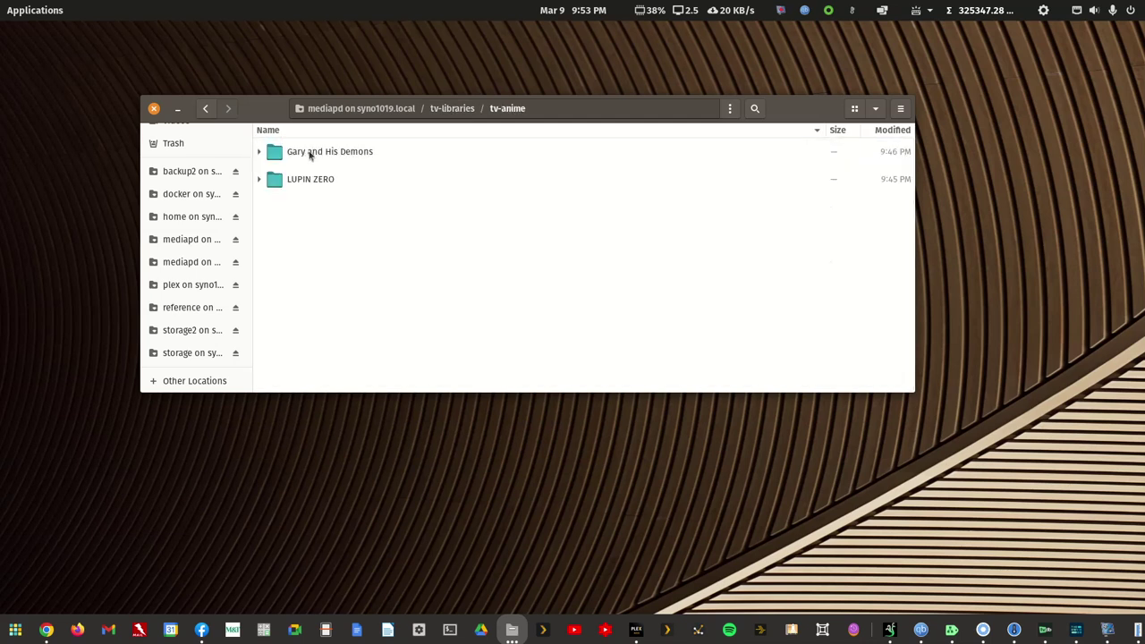
Examine the episode file names in Season 01 of Gary and His Demons, then return to the tv-anime folder.
double_click(309, 154)
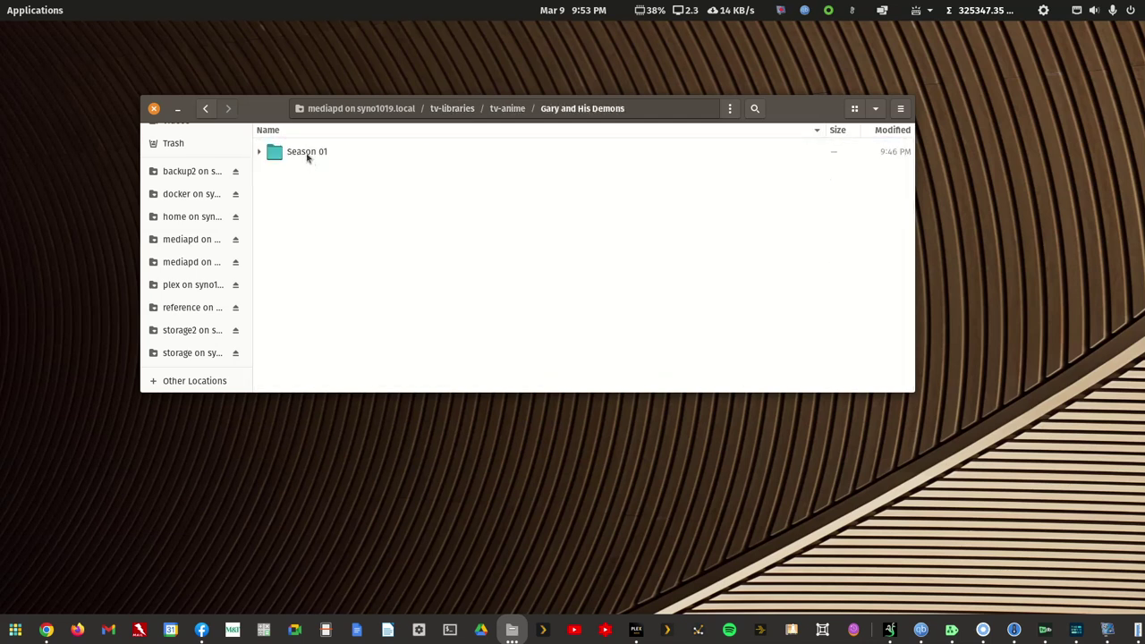
double_click(306, 153)
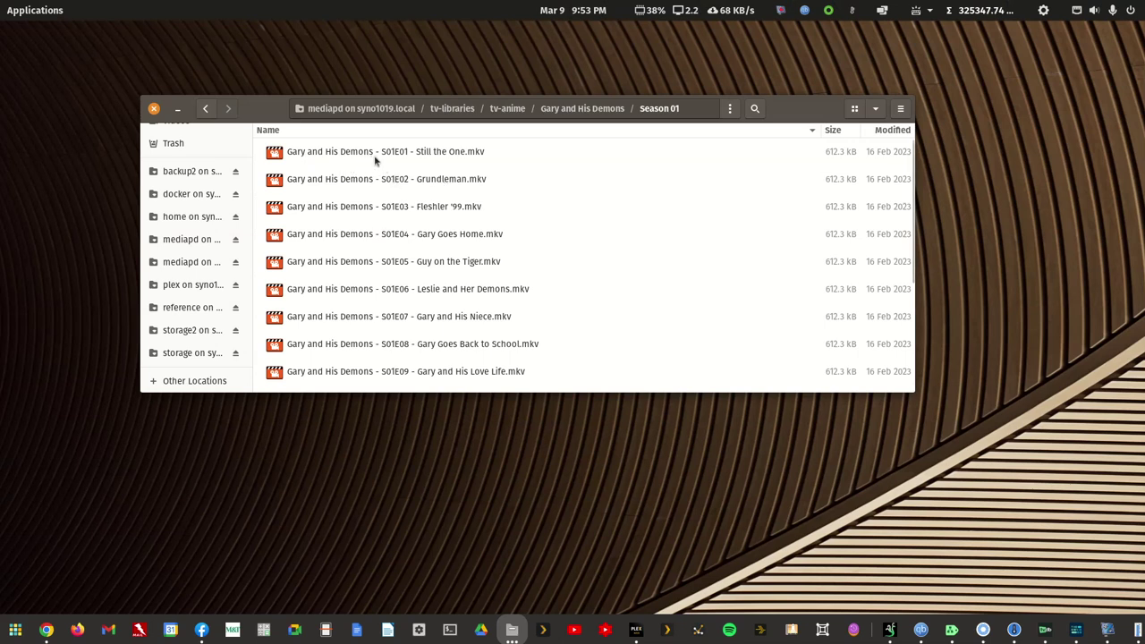
click(207, 109)
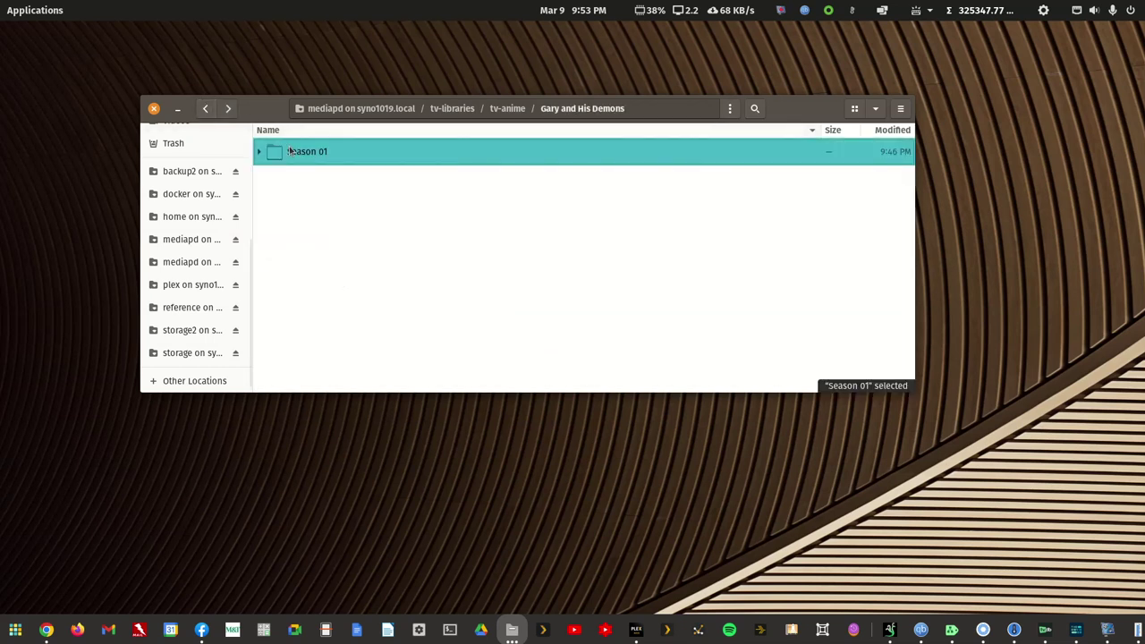
click(208, 108)
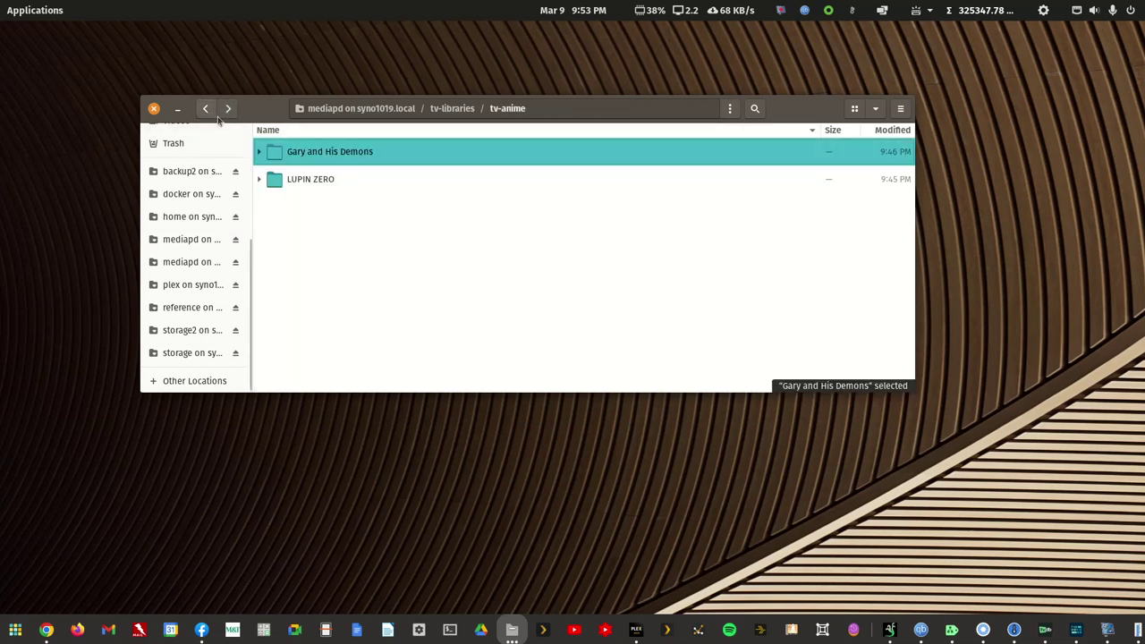
Examine the episode file names in Season 01 of LUPIN ZERO, return to tv-anime and minimize the file manager window.
double_click(313, 183)
double_click(299, 154)
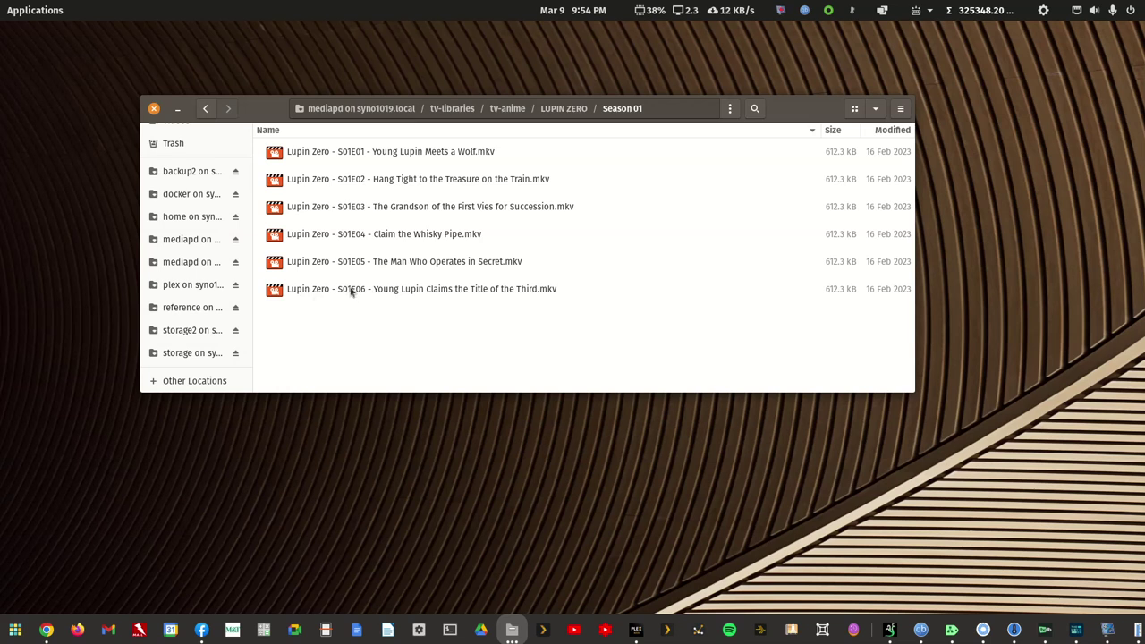
click(206, 110)
click(206, 110)
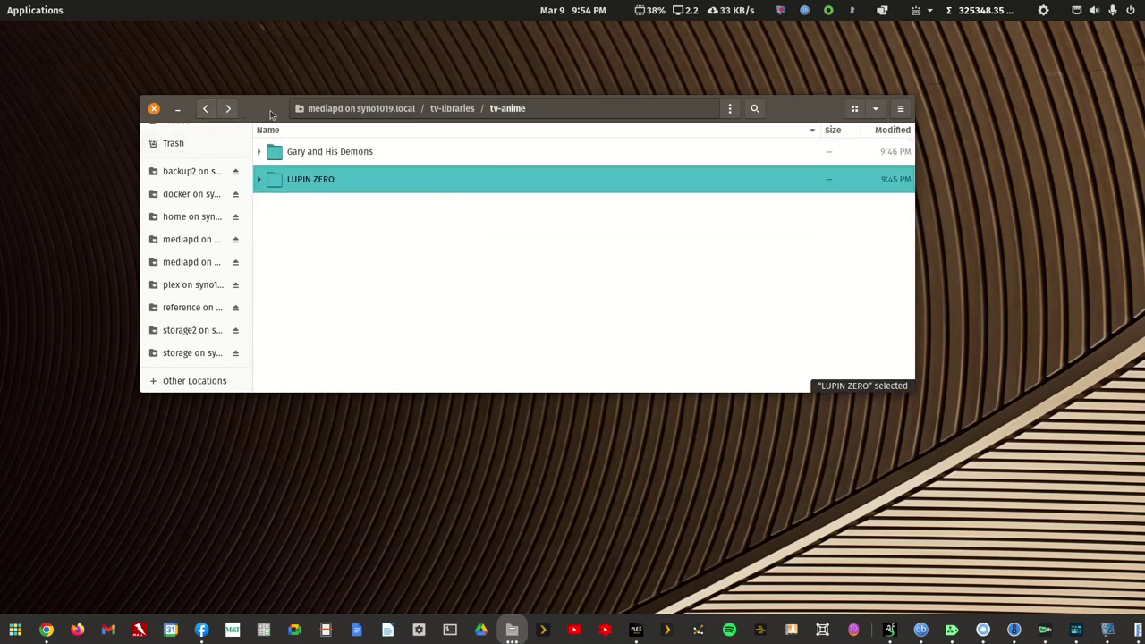
key(super+h)
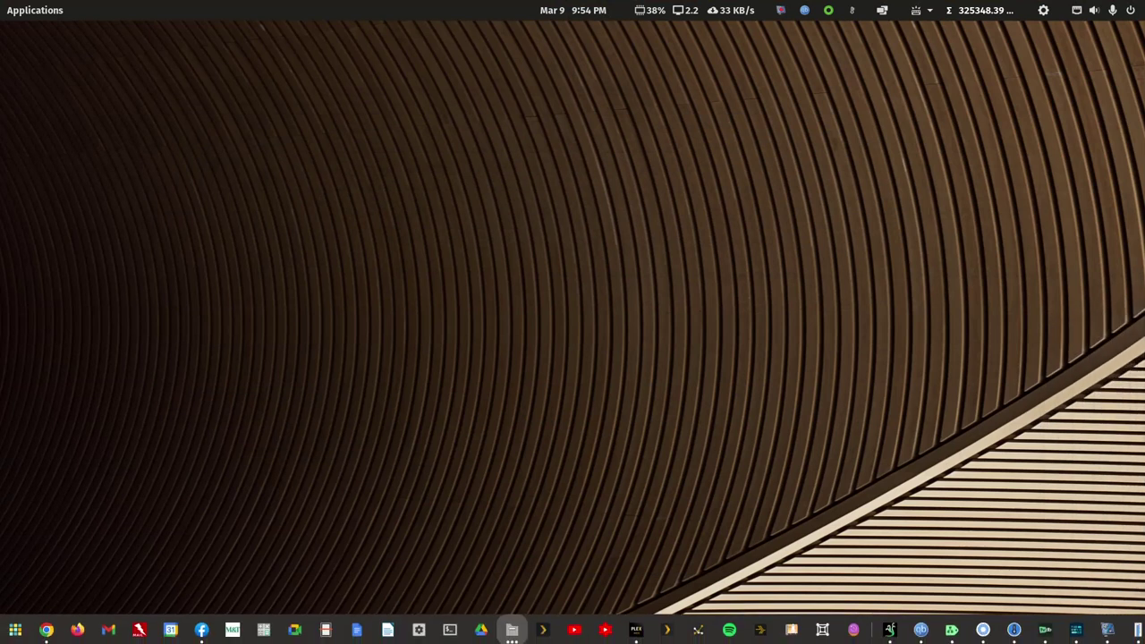
Switch to Plex, select the DS1019+ server in the settings and show its library management page.
click(636, 631)
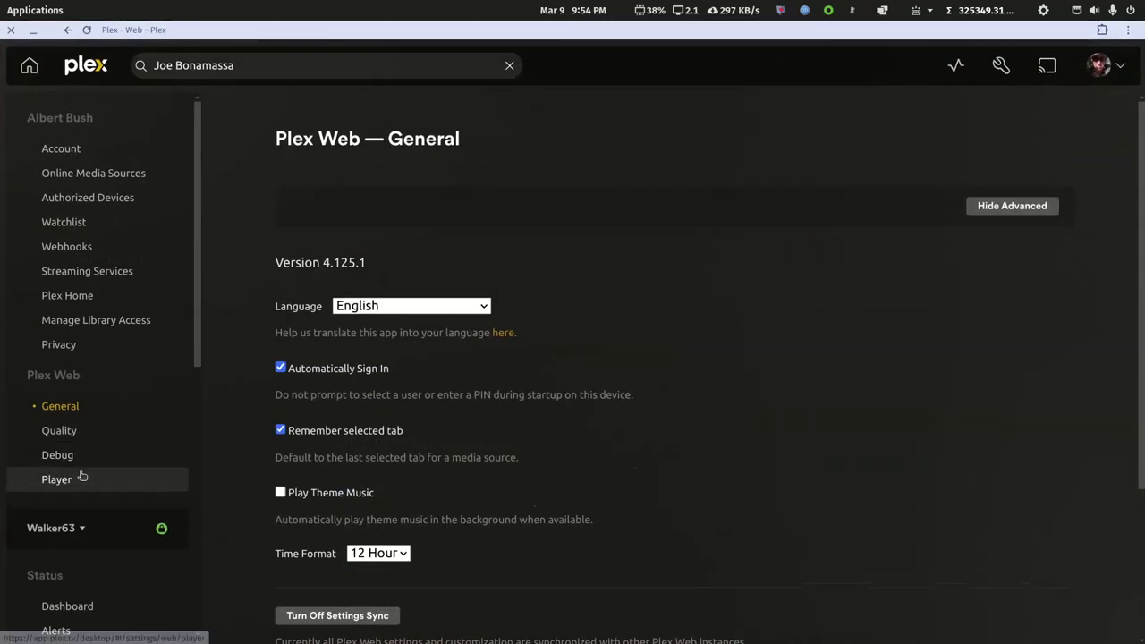
click(62, 526)
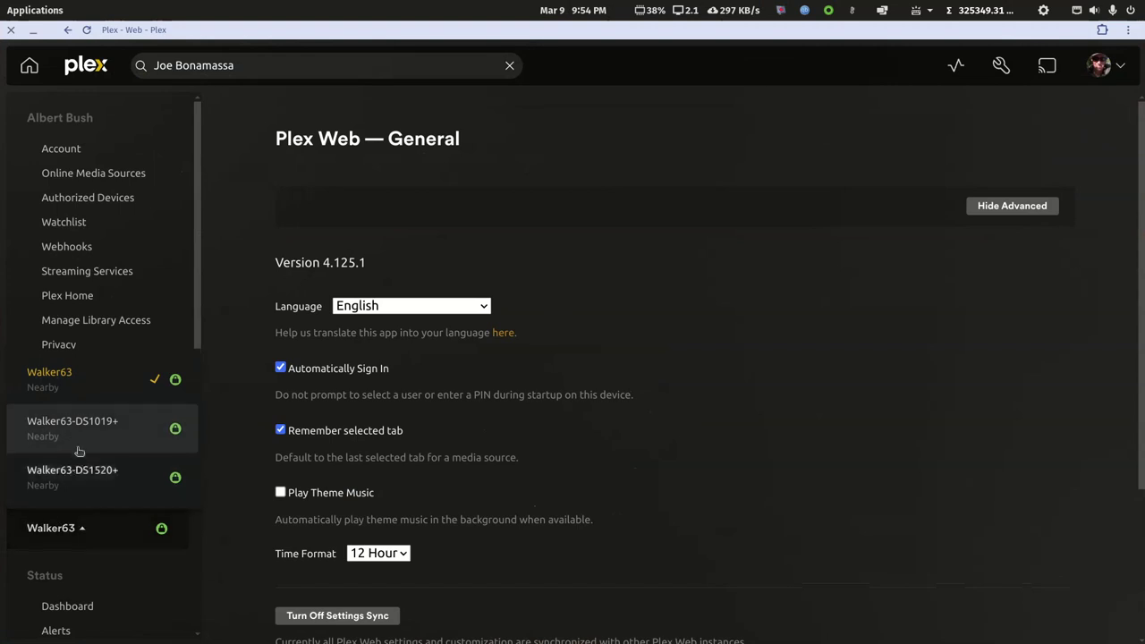
click(89, 432)
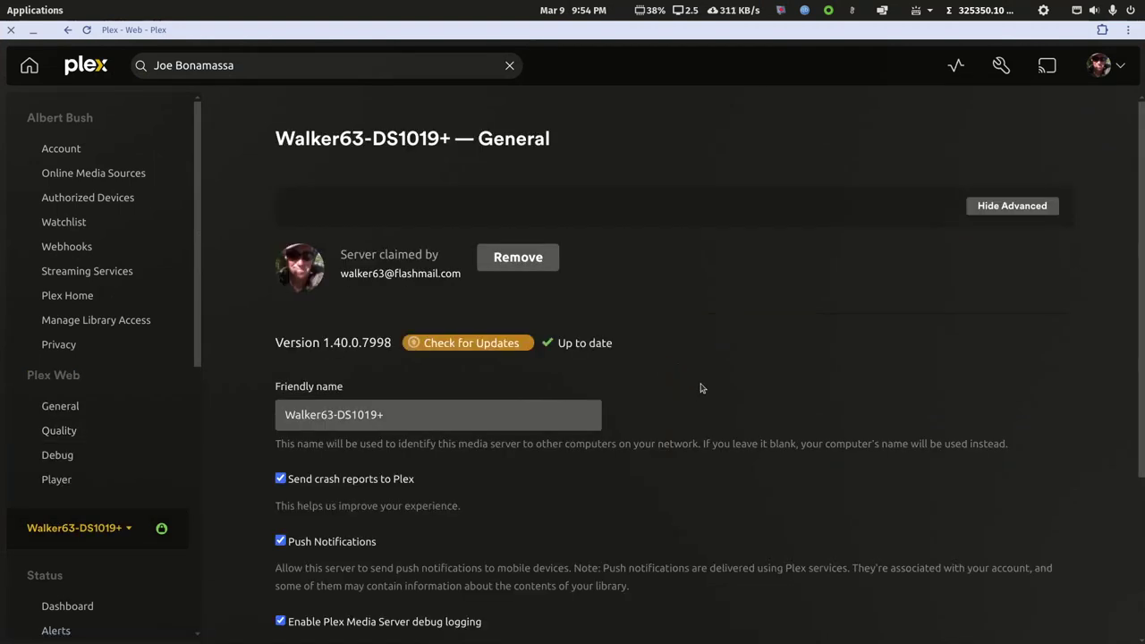
scroll(700, 388, down, 3)
scroll(104, 556, down, 4)
scroll(104, 556, down, 3)
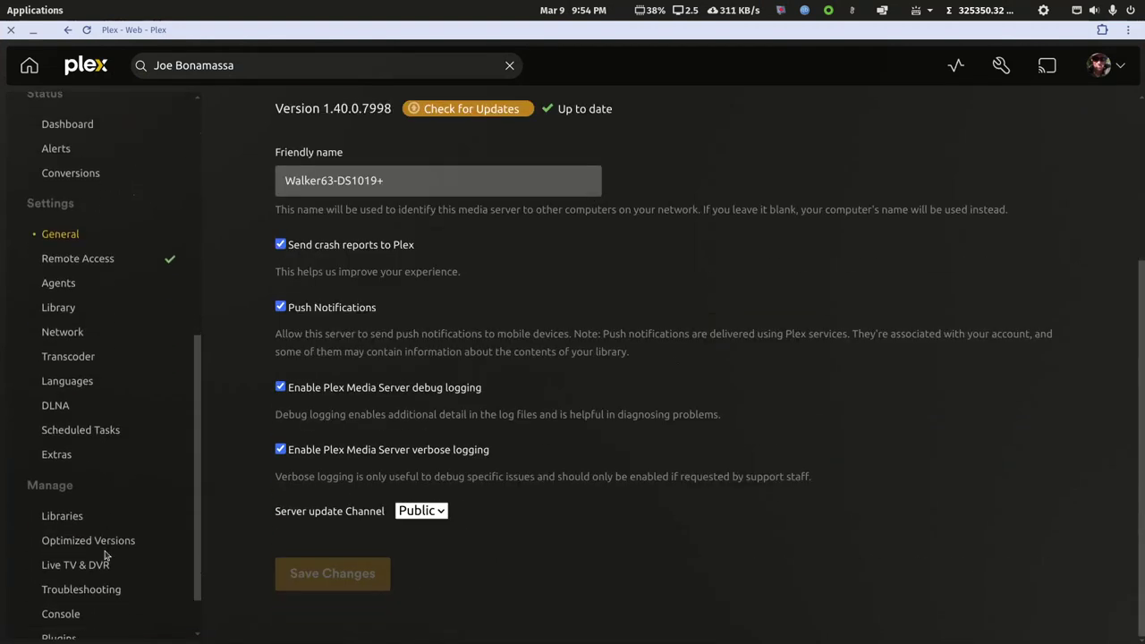
click(62, 457)
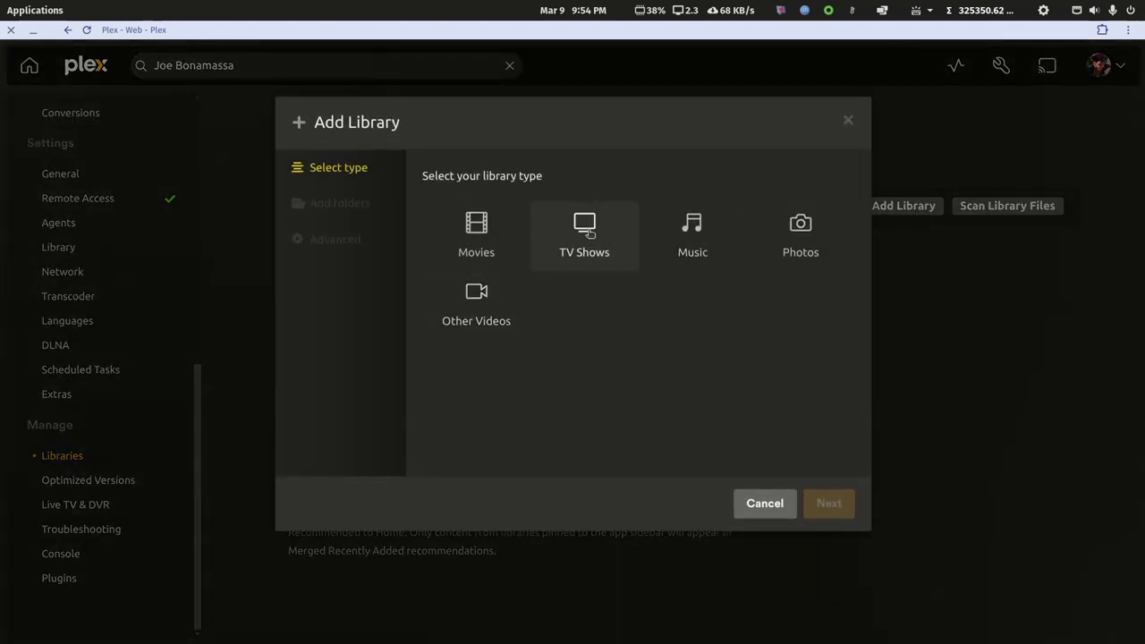
Start a new library of type TV Shows, name it "TV Shows -anime" and continue to its folder selection.
click(584, 237)
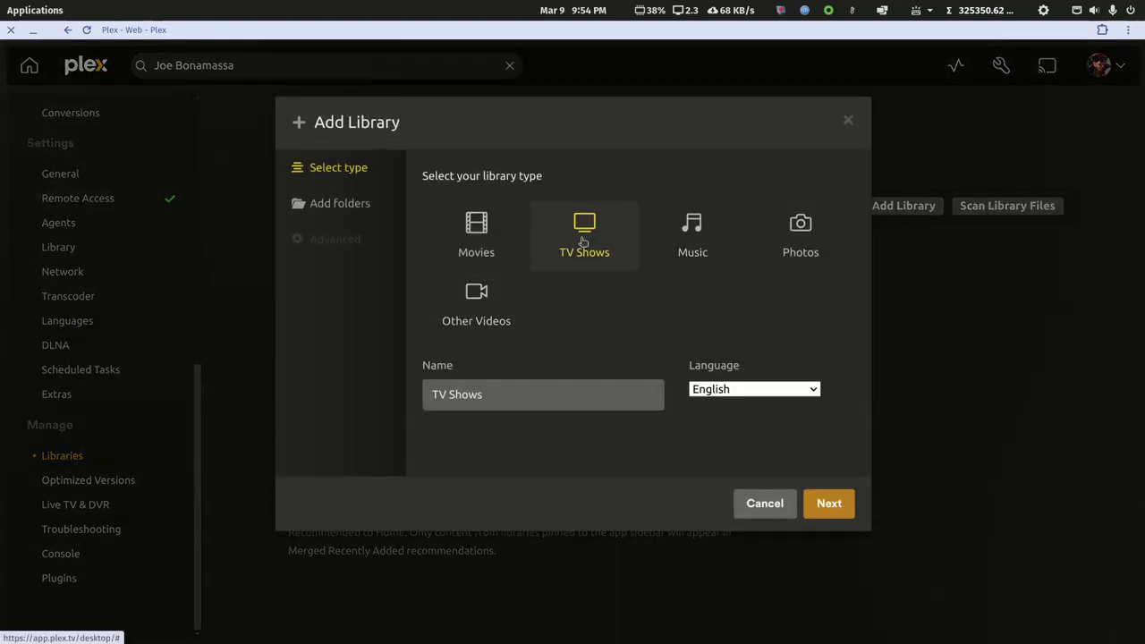
click(519, 393)
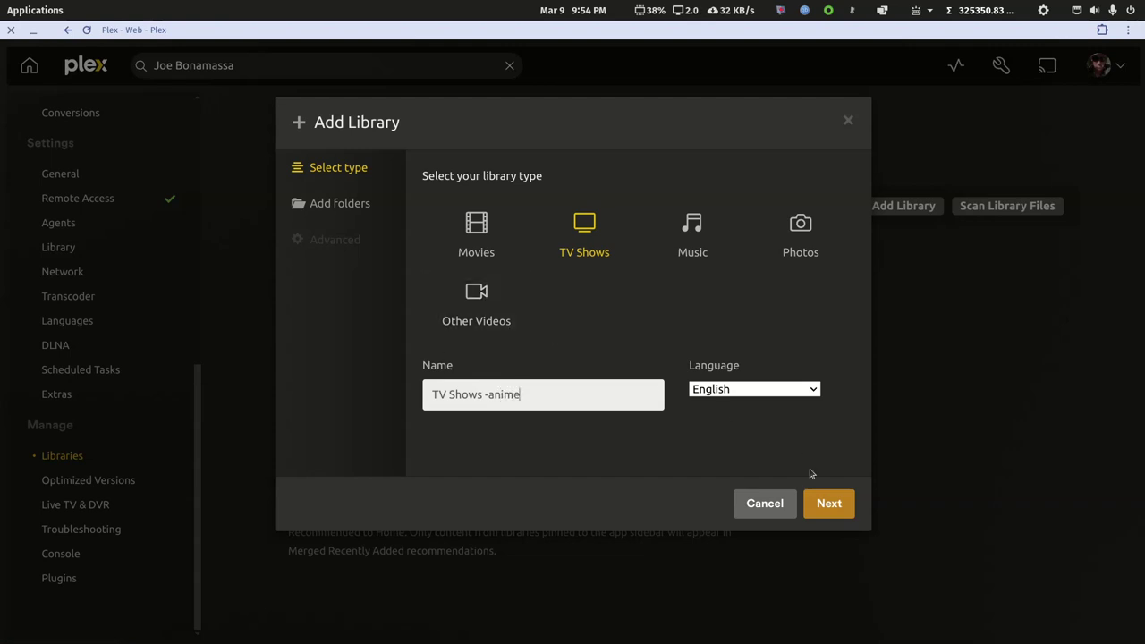
click(835, 508)
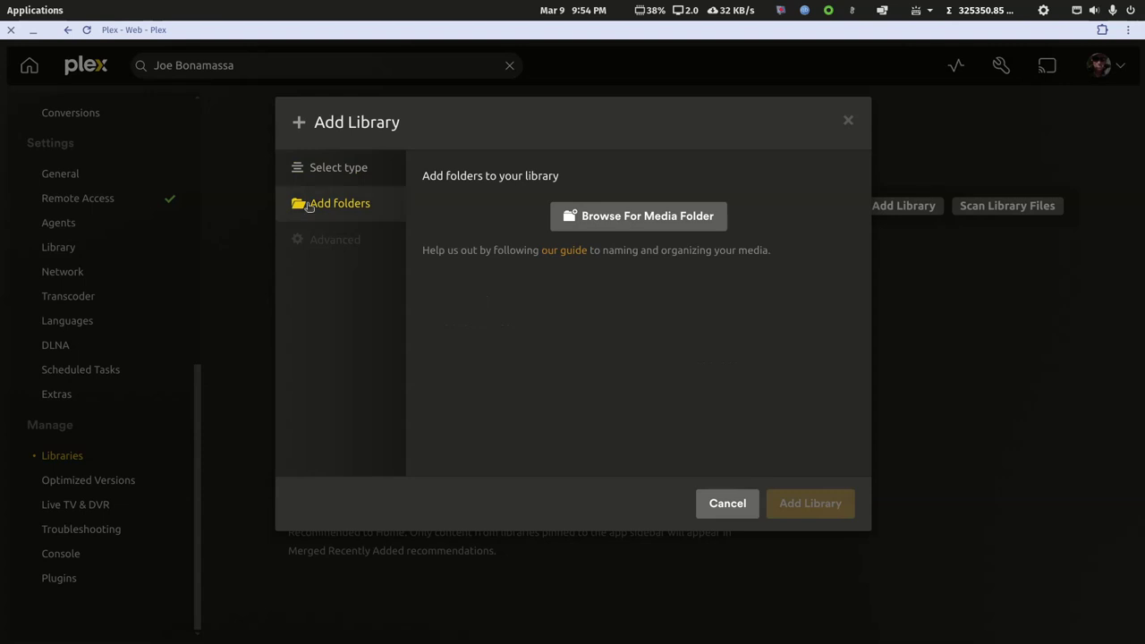
Add the media folder /myplexmedia/tv-libraries/tv-anime to the new library.
click(614, 219)
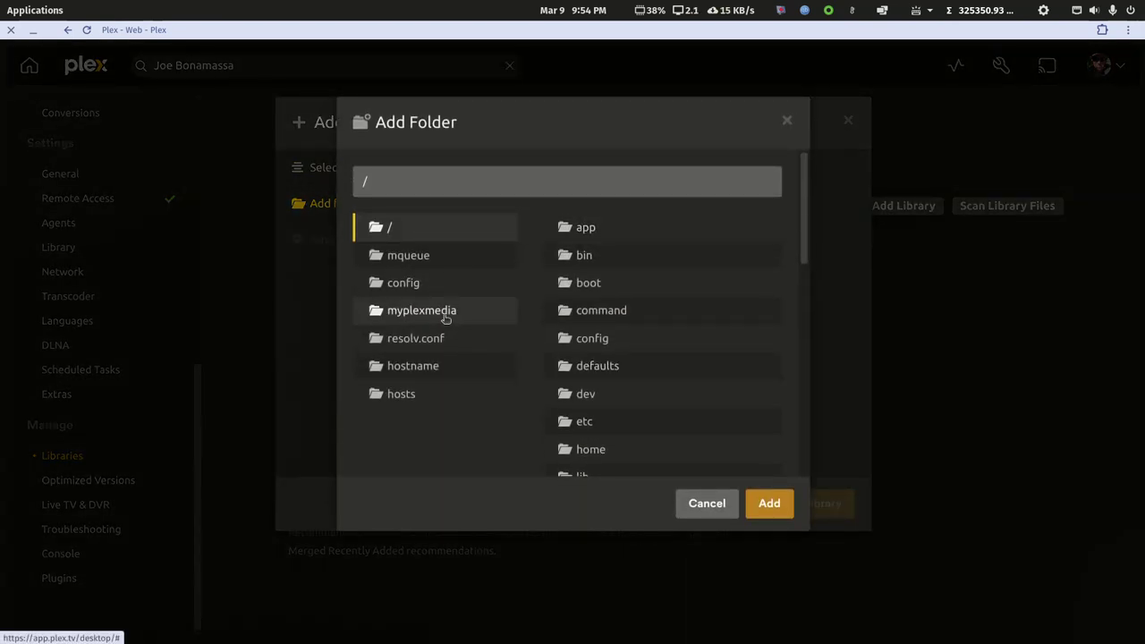
click(421, 315)
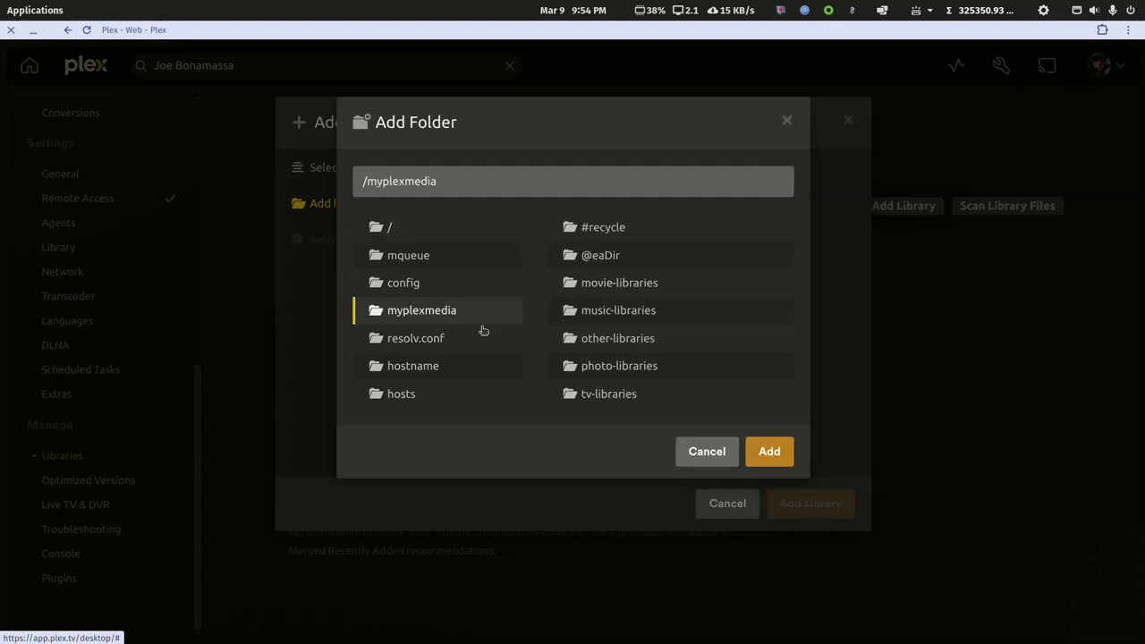
click(620, 399)
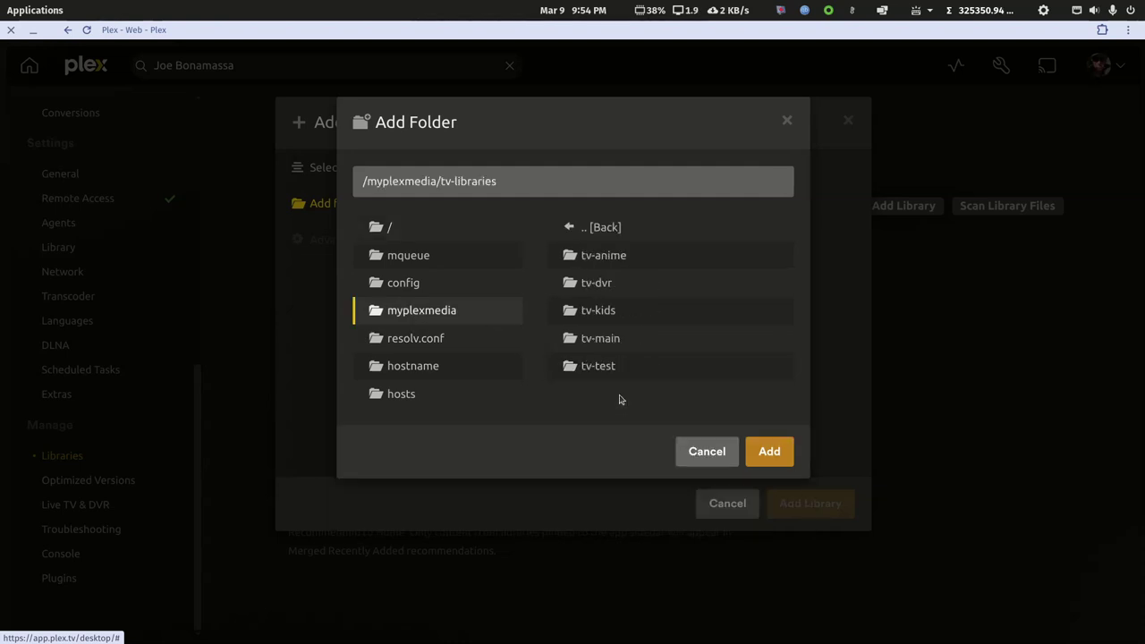
click(614, 256)
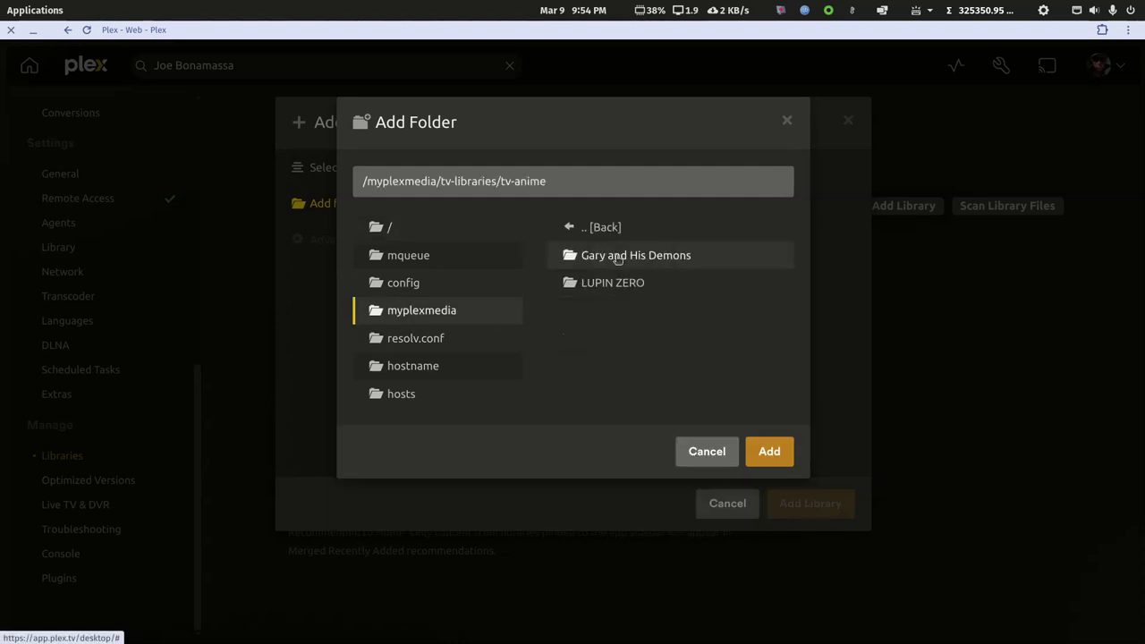
click(758, 450)
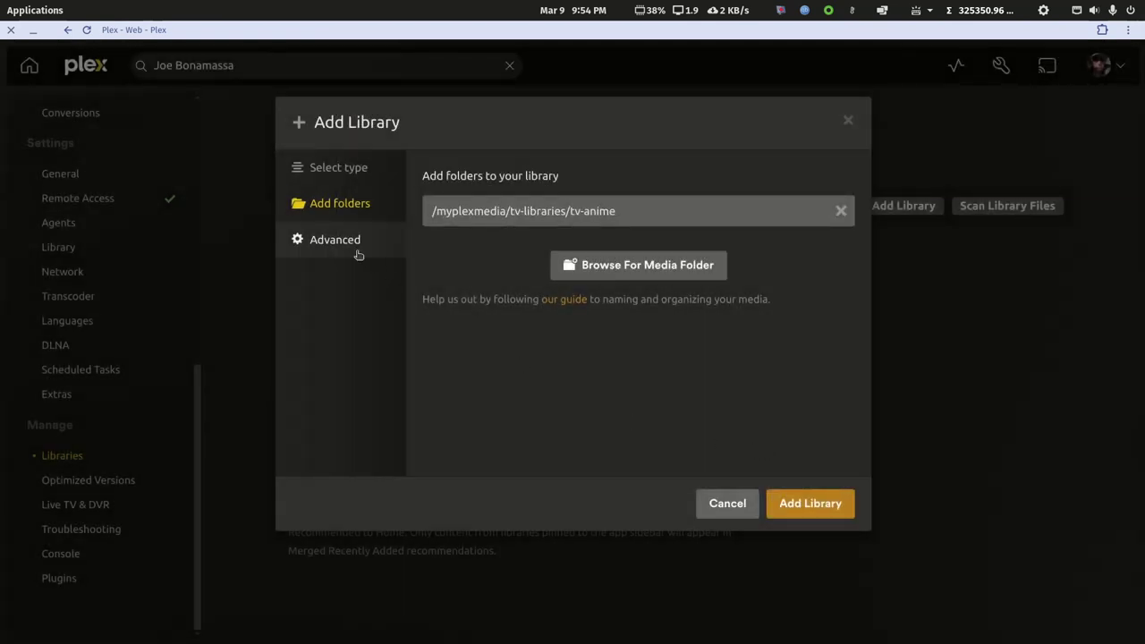
Set the new library's advanced episode ordering to TheTVDB, review the remaining options and create the library.
click(357, 251)
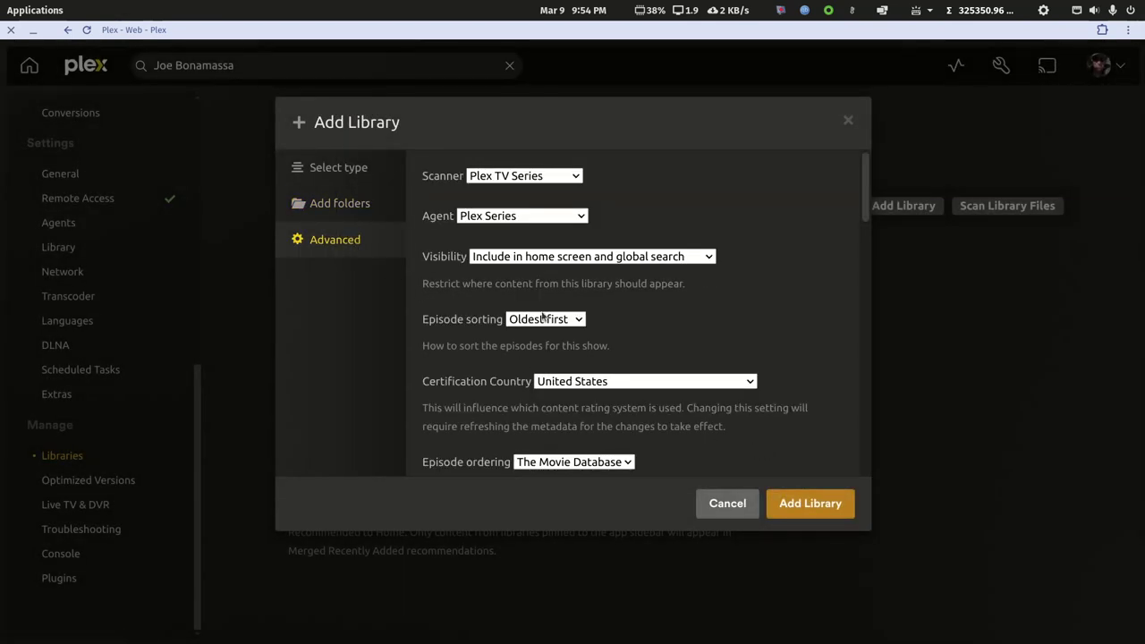
scroll(542, 316, down, 3)
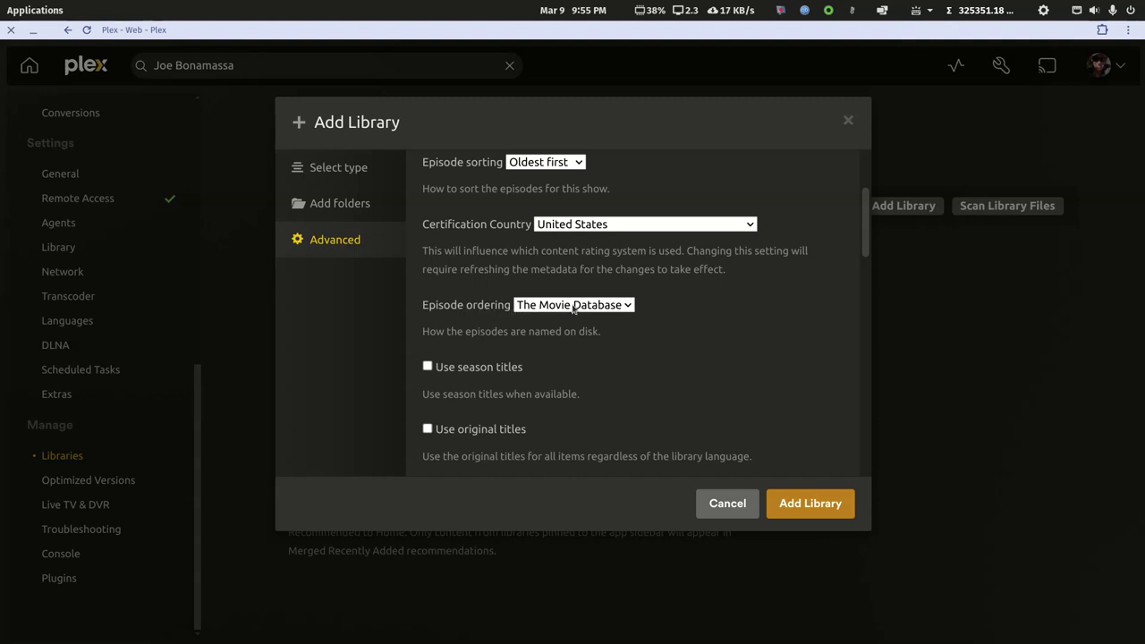
click(574, 309)
click(553, 336)
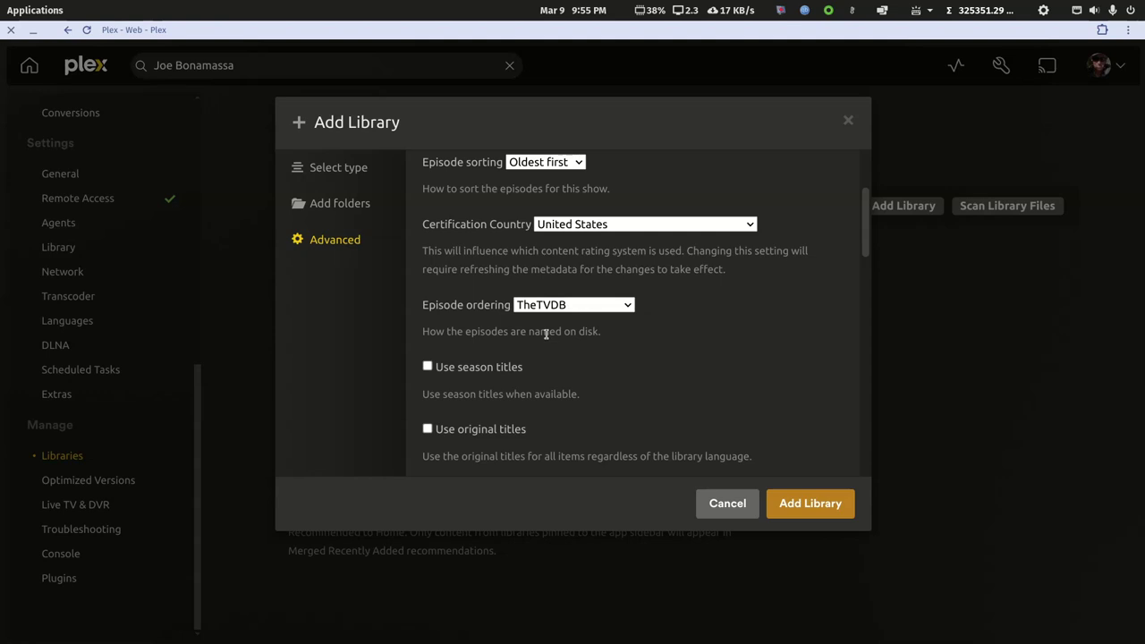
scroll(546, 333, down, 3)
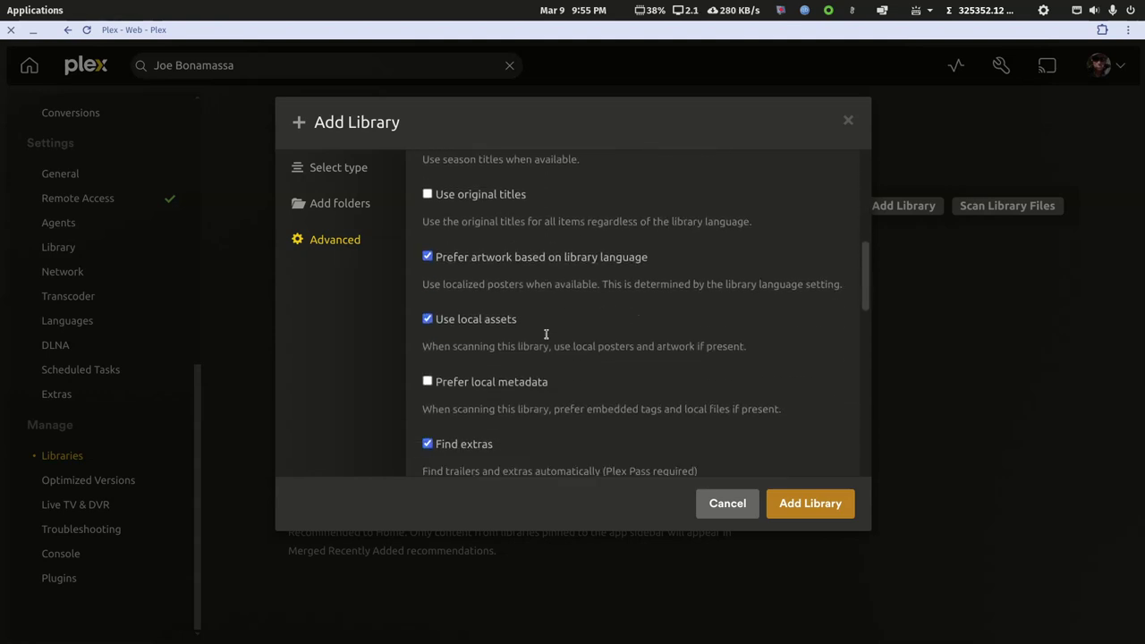
scroll(546, 338, down, 1)
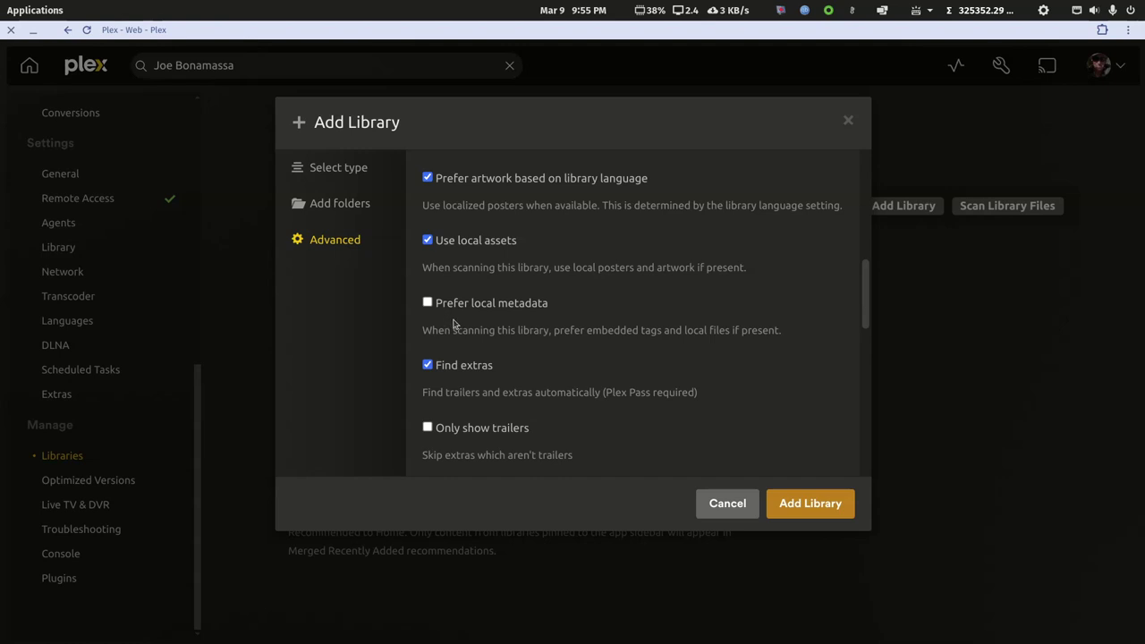
click(794, 504)
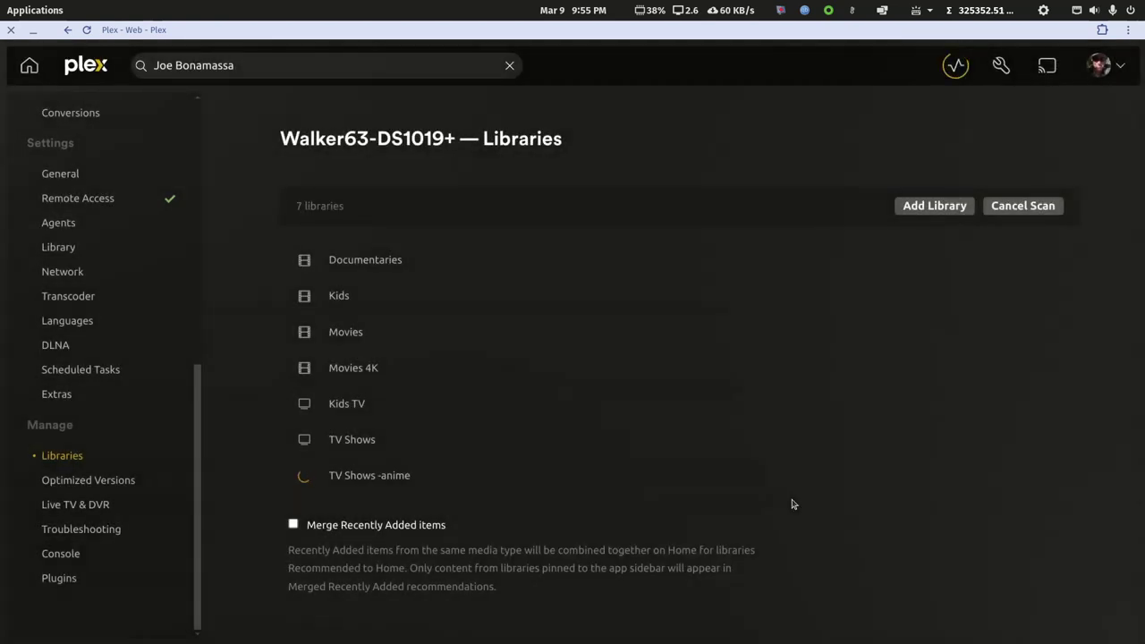
Open the full show list of the TV Shows -anime library and examine the Season 1 episodes of Gary and His Demons.
click(371, 483)
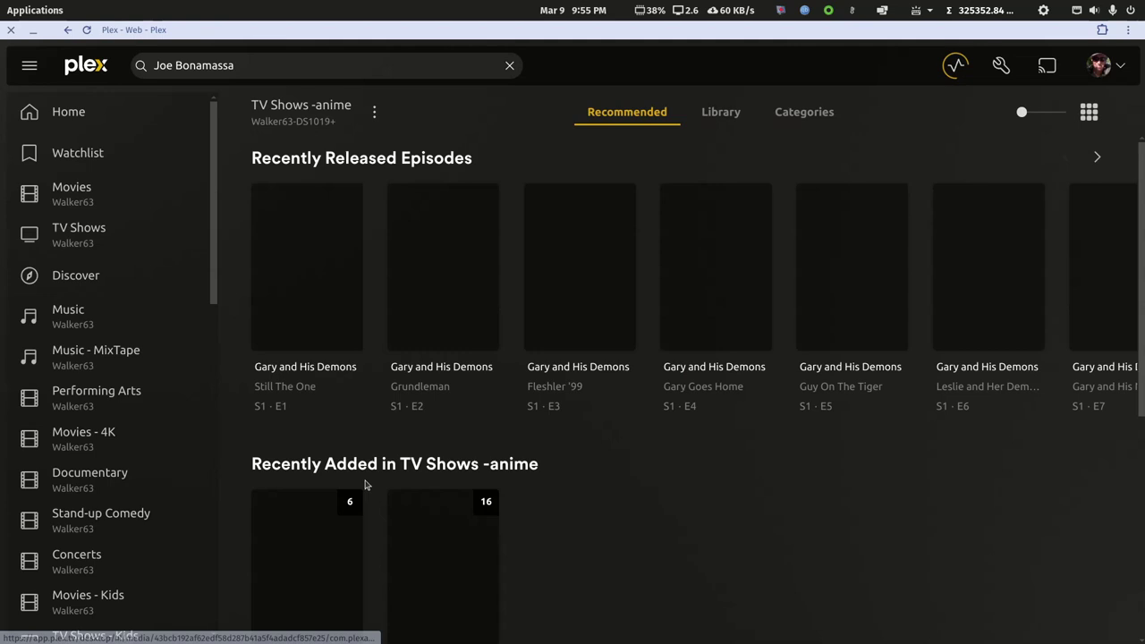
click(722, 114)
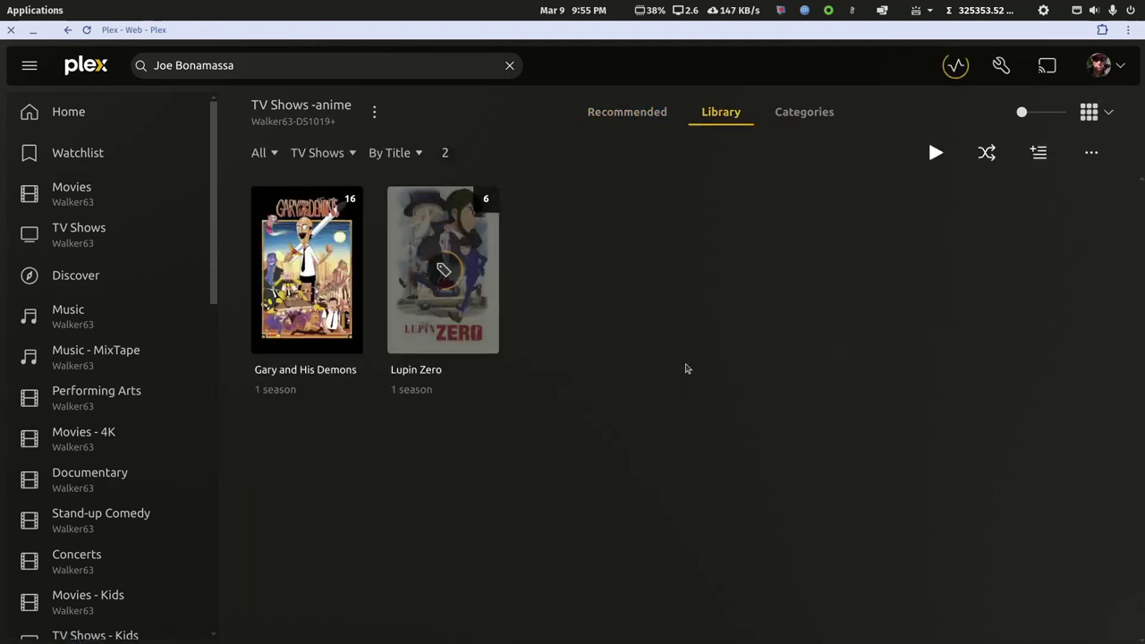
click(346, 291)
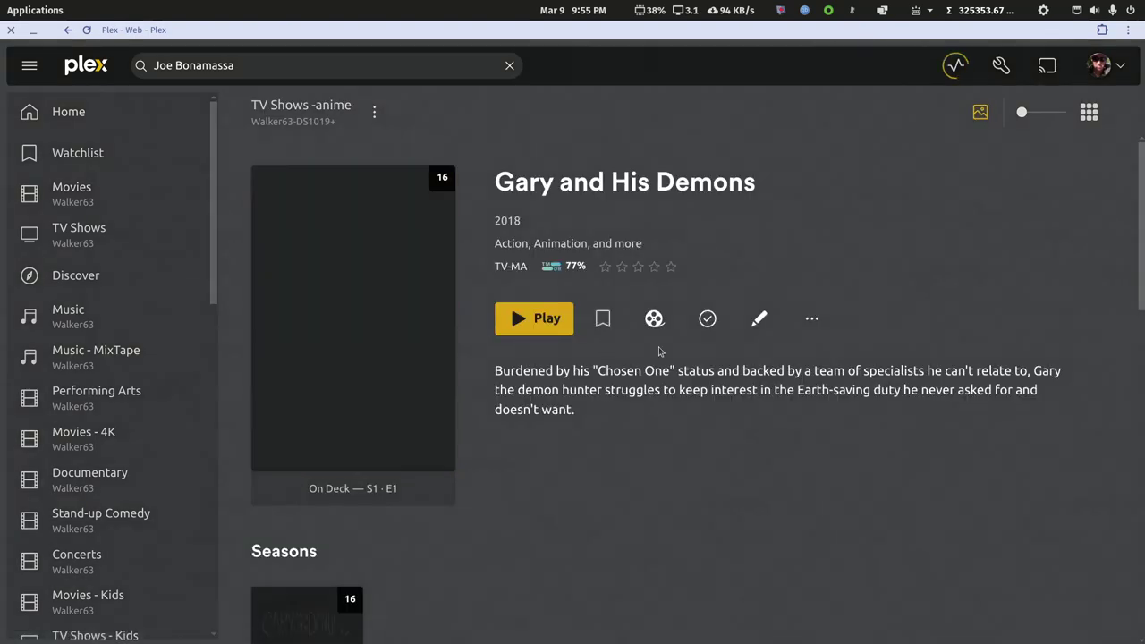
scroll(659, 344, down, 5)
click(285, 402)
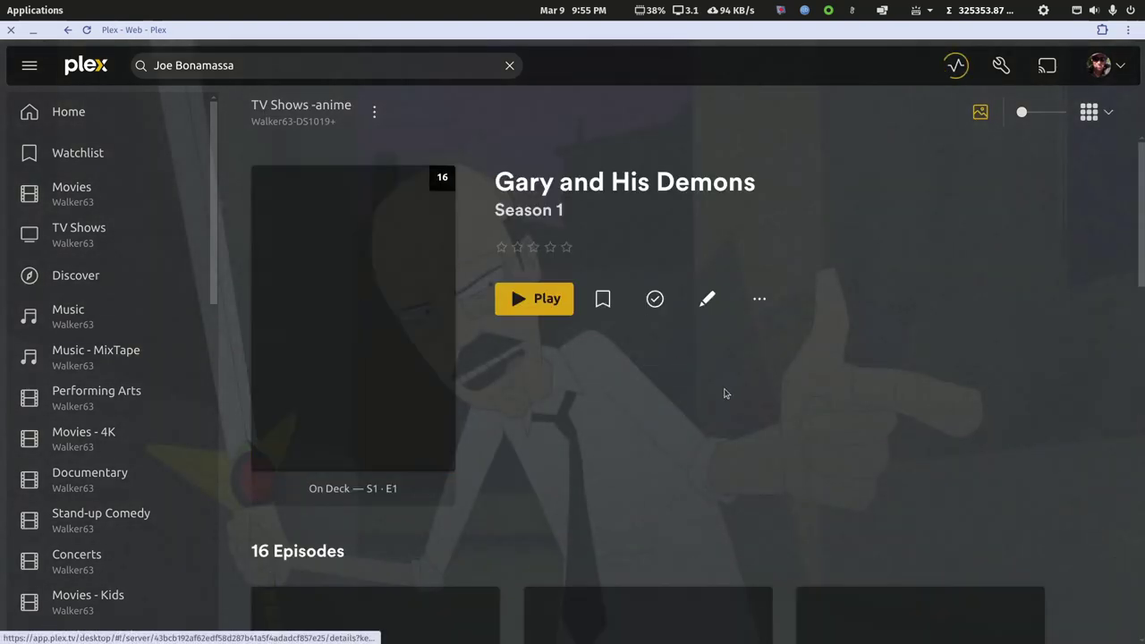
scroll(689, 391, down, 4)
scroll(653, 393, down, 8)
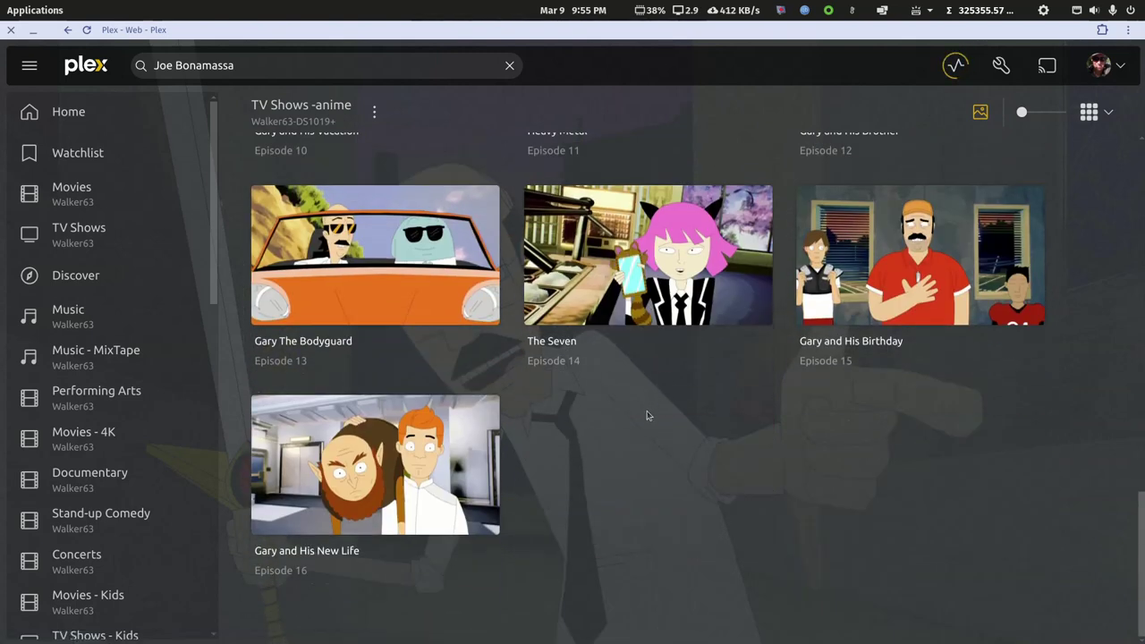
scroll(647, 415, up, 5)
scroll(648, 429, down, 1)
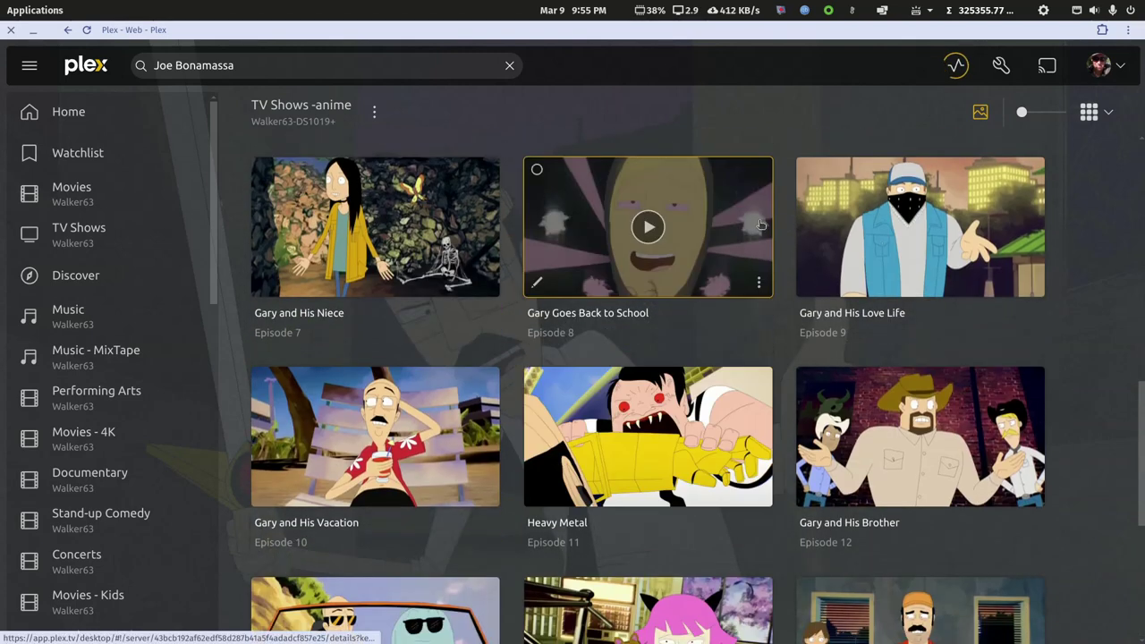
View the details of episode 8, Gary Goes Back to School, and return to the library's show list.
click(759, 224)
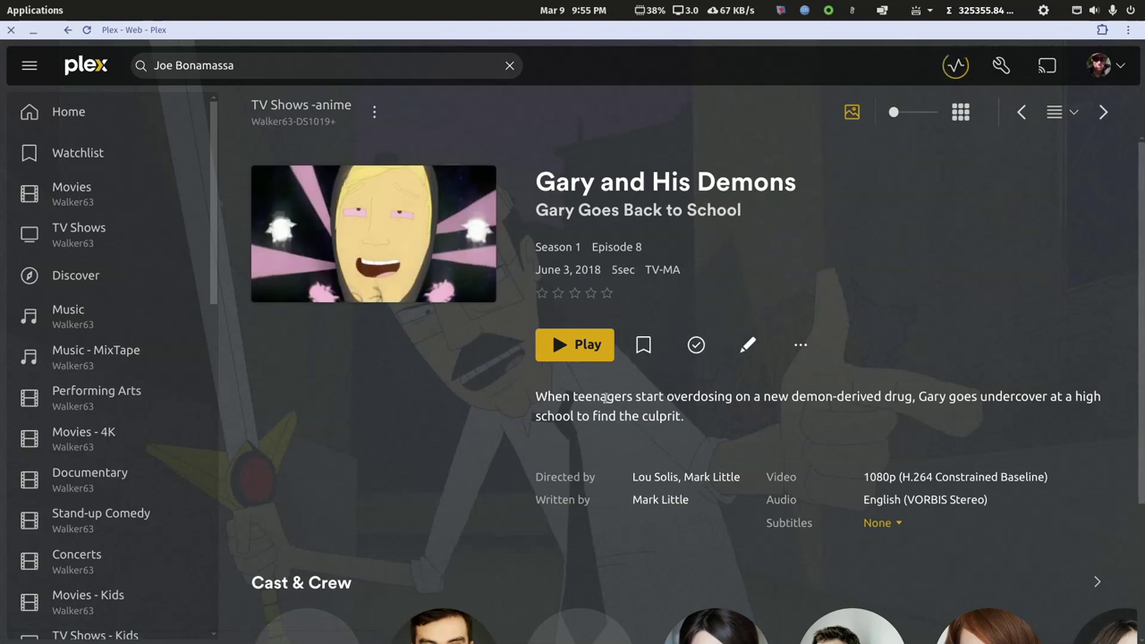
click(68, 31)
click(69, 31)
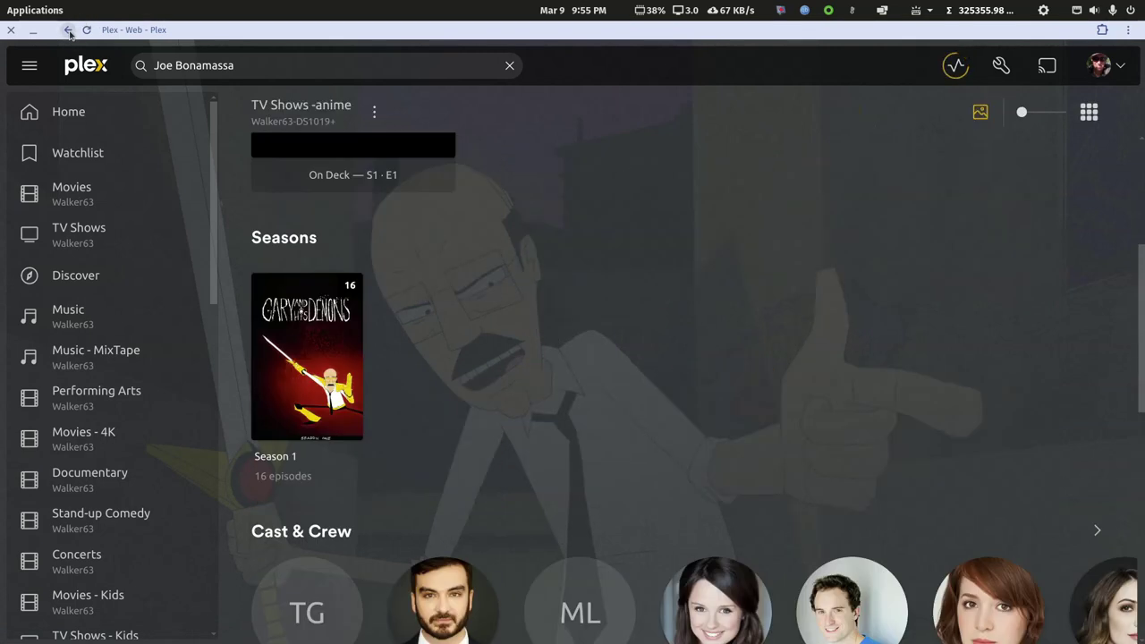
click(69, 31)
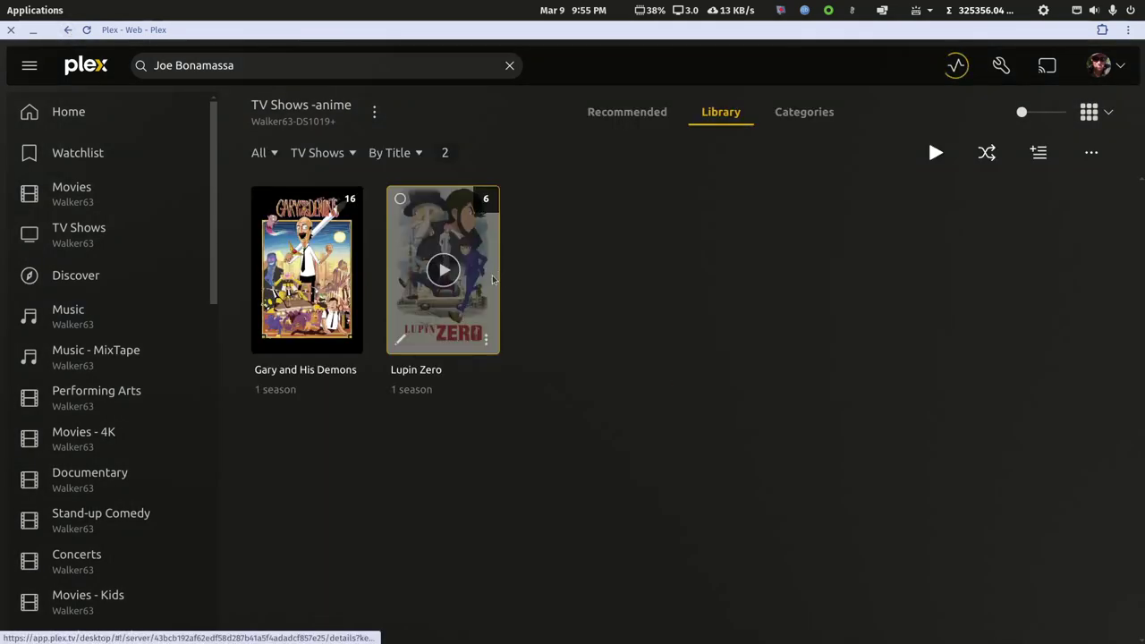
Open Lupin Zero and examine the episodes matched in its Season 1.
click(492, 277)
scroll(379, 472, down, 3)
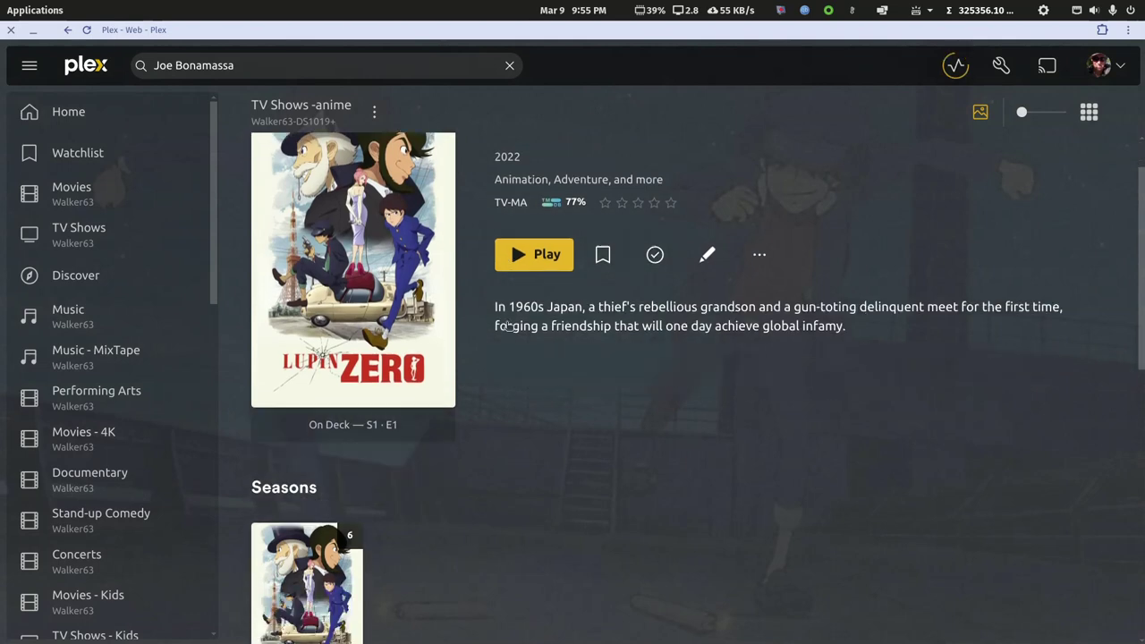
click(307, 430)
scroll(619, 404, down, 3)
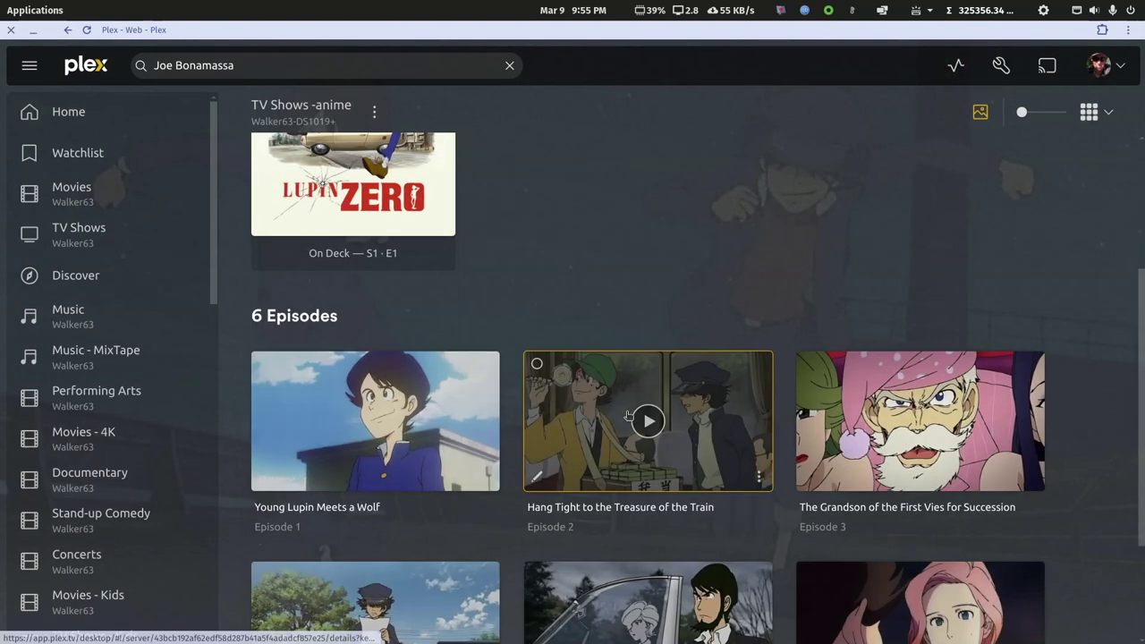
scroll(619, 405, down, 2)
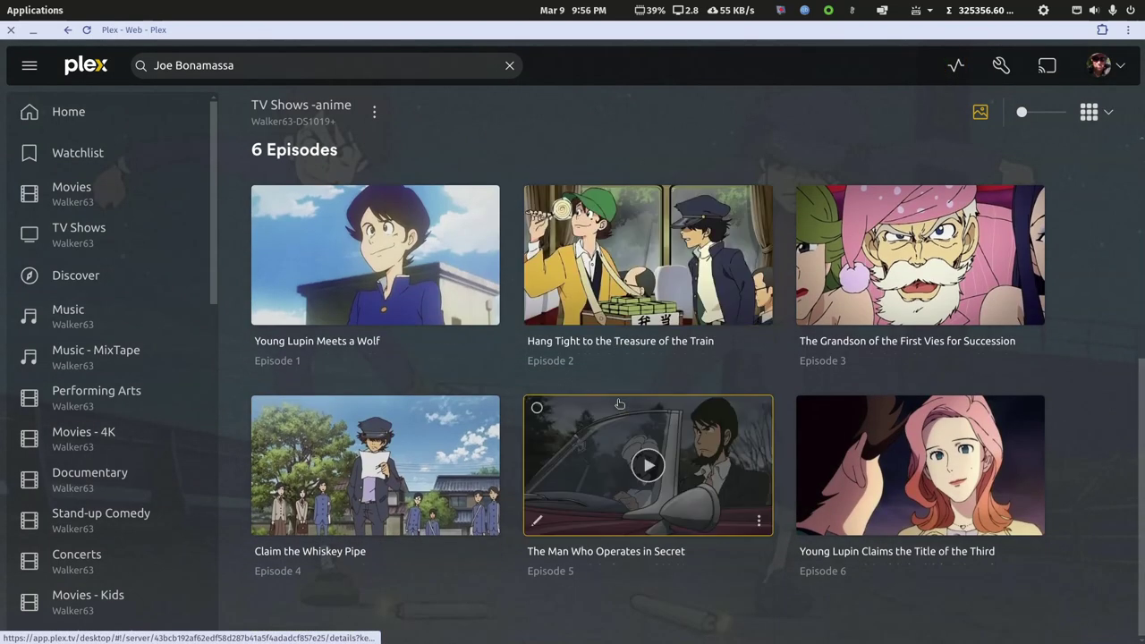
scroll(619, 404, up, 5)
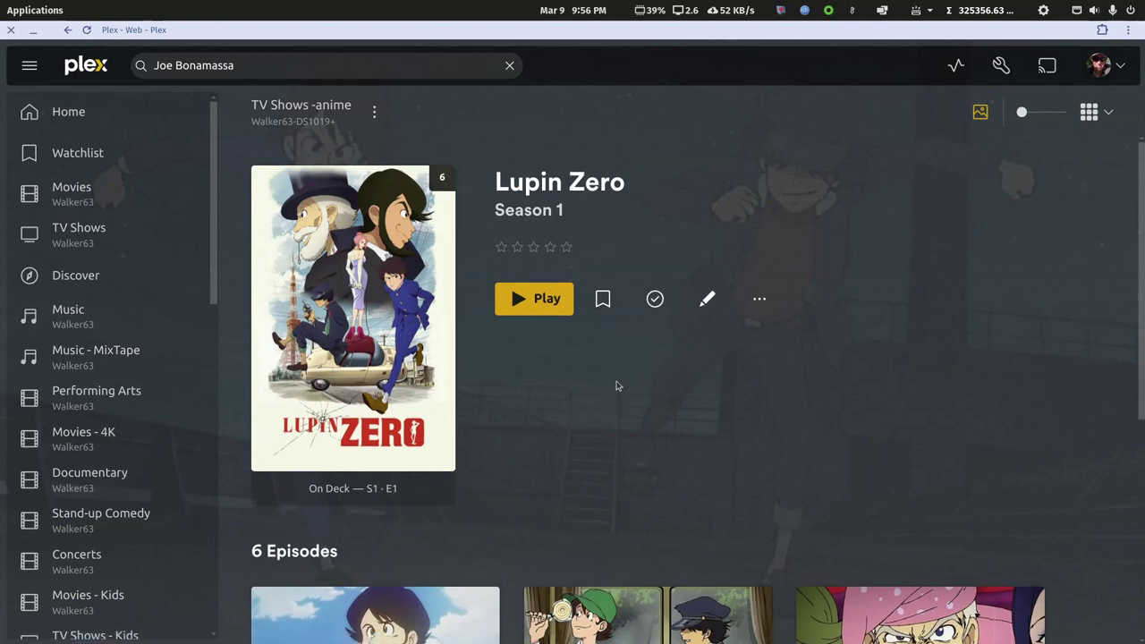
Edit the TV Shows -anime library's advanced settings, set its episode ordering to The Movie Database and save the changes.
click(308, 106)
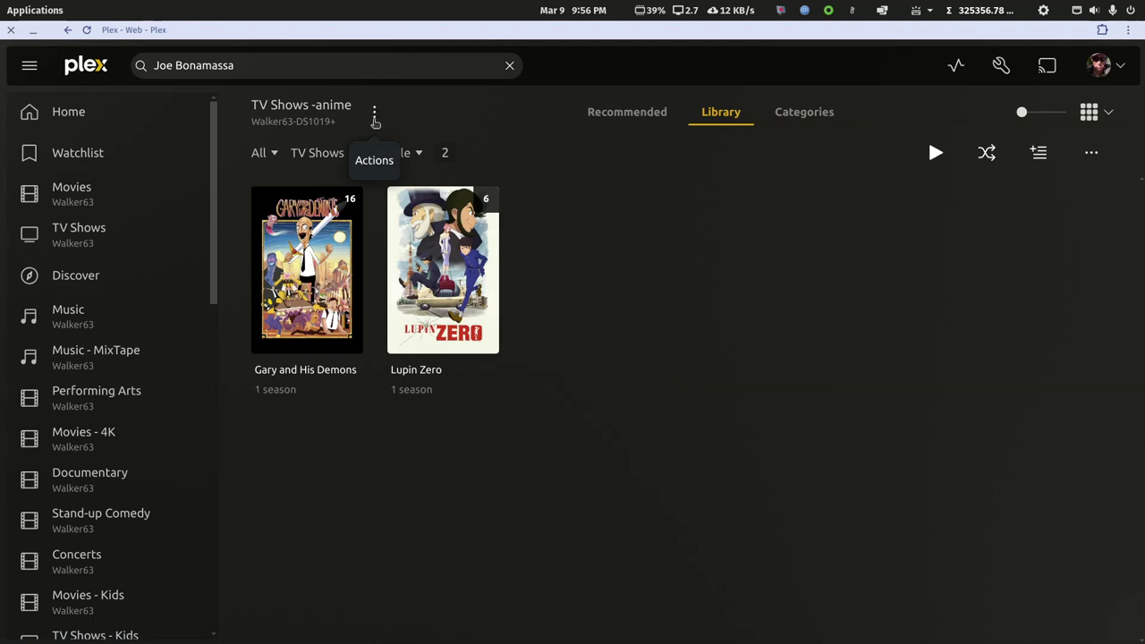
click(374, 113)
mouse_move(400, 231)
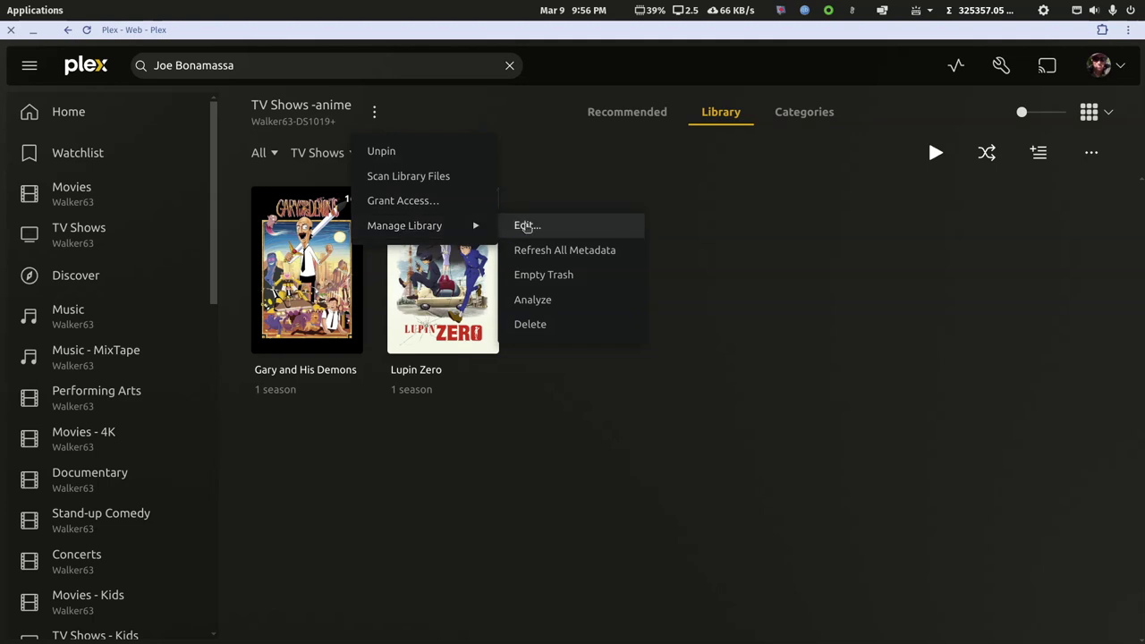
click(527, 226)
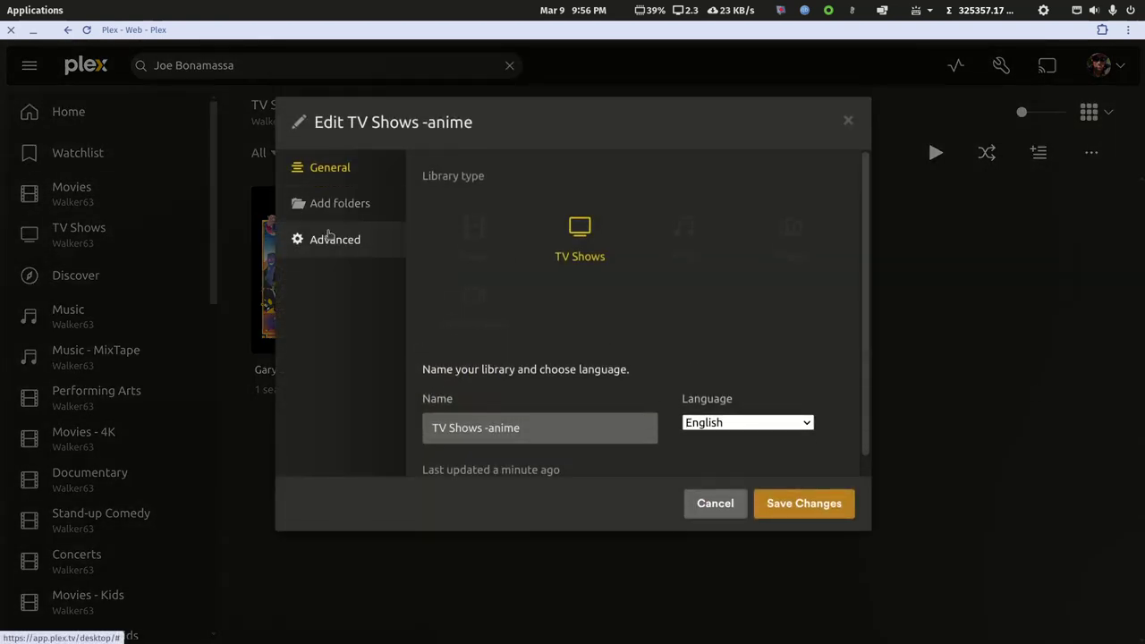
click(329, 238)
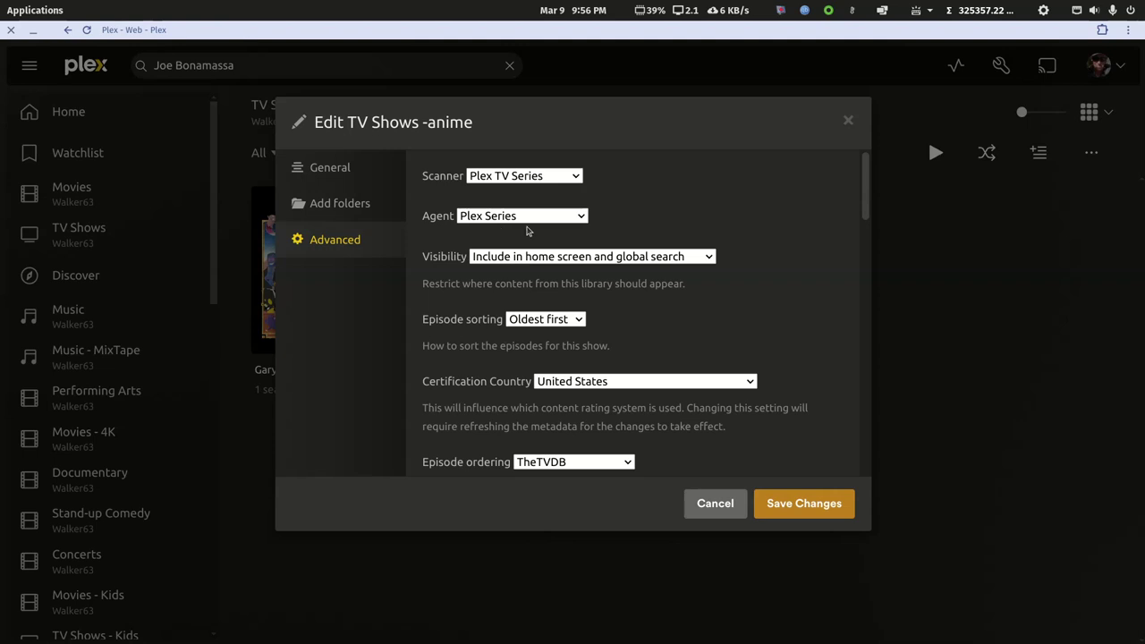
scroll(680, 307, down, 3)
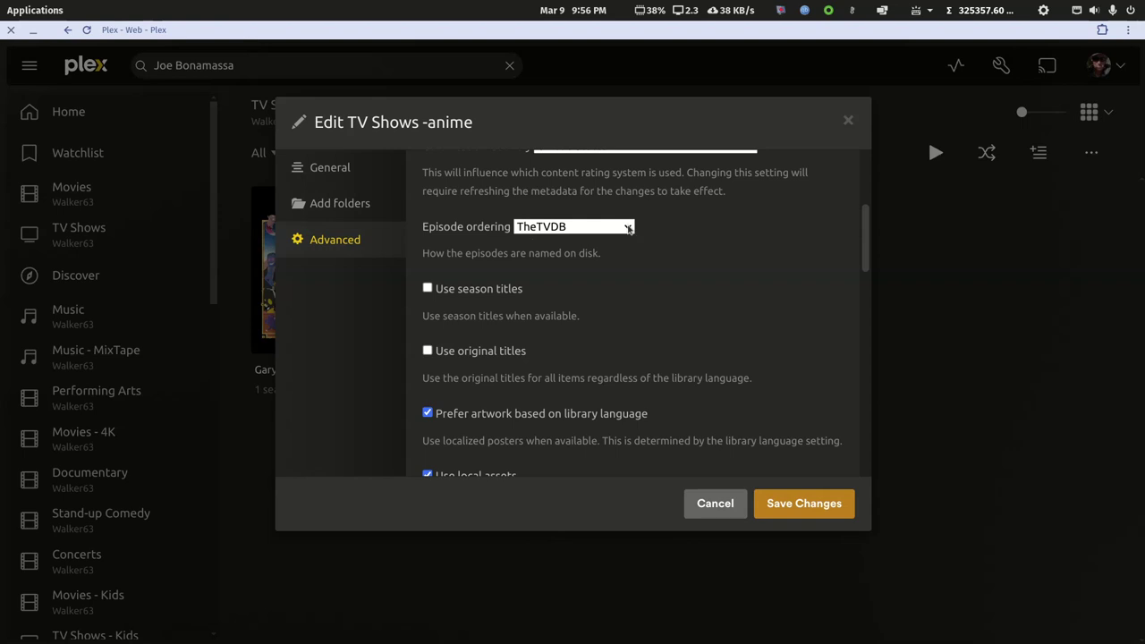
click(627, 229)
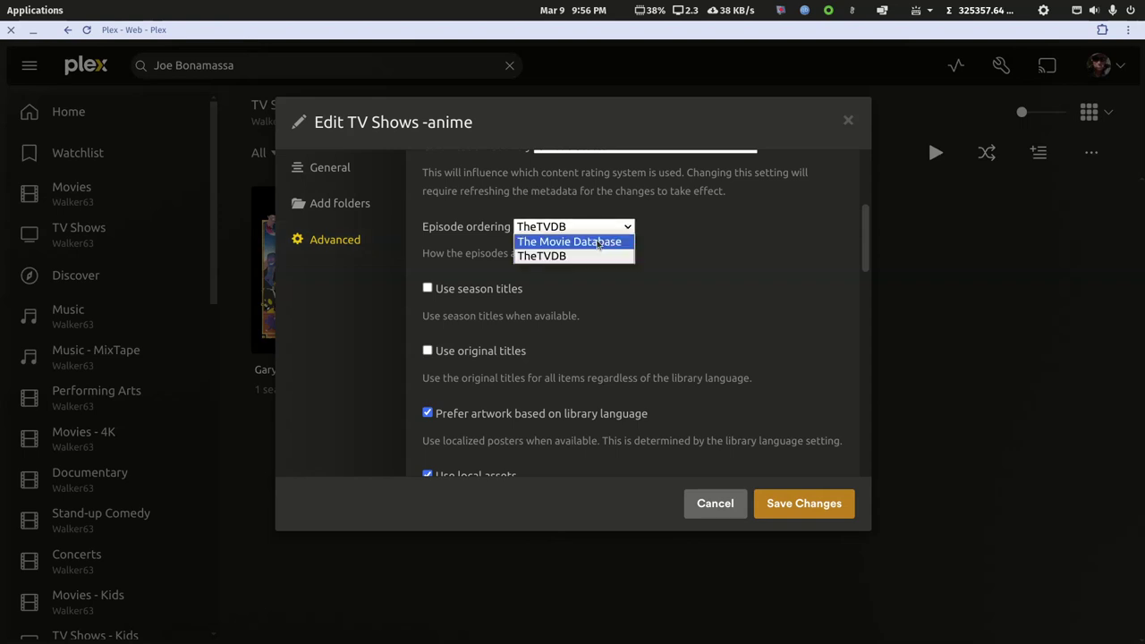
click(598, 242)
click(795, 503)
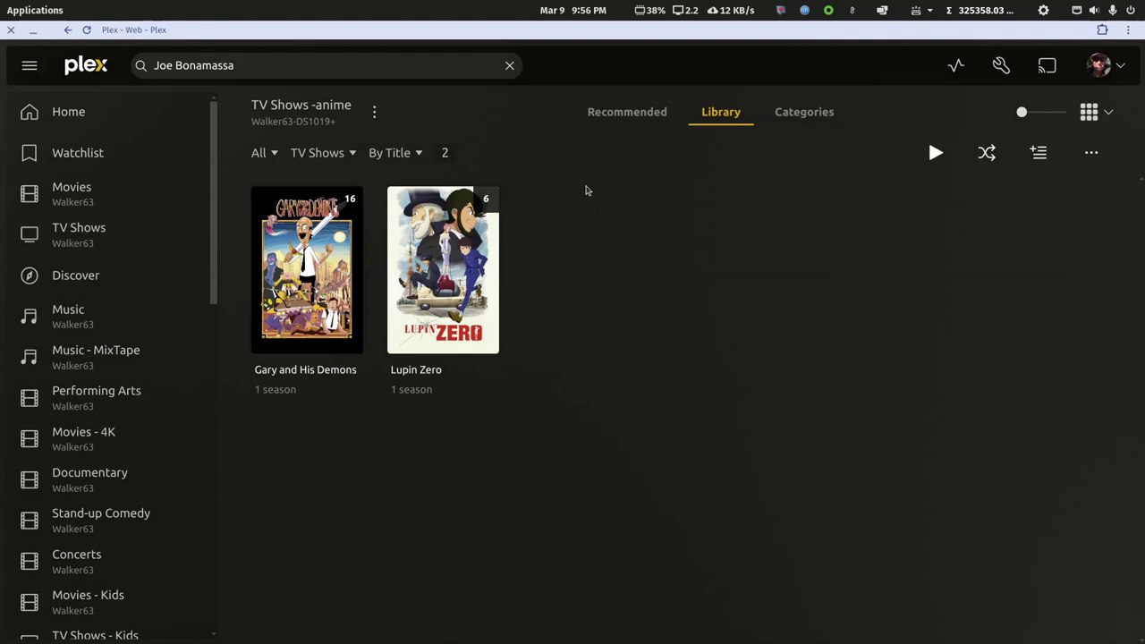
Refresh all metadata for the TV Shows -anime library.
click(374, 112)
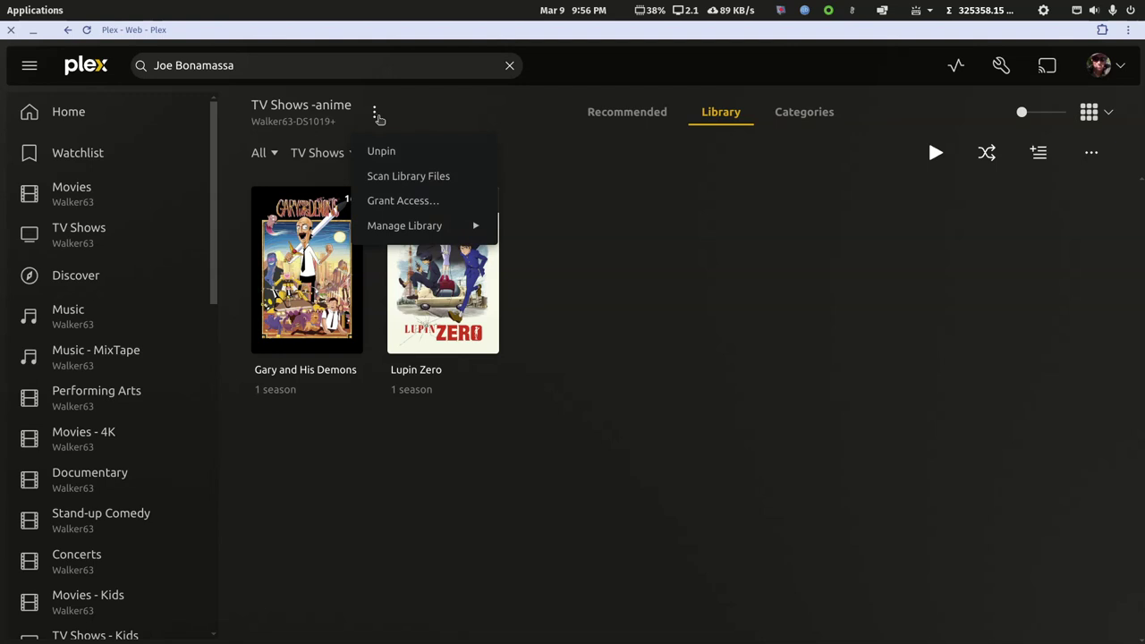
mouse_move(409, 230)
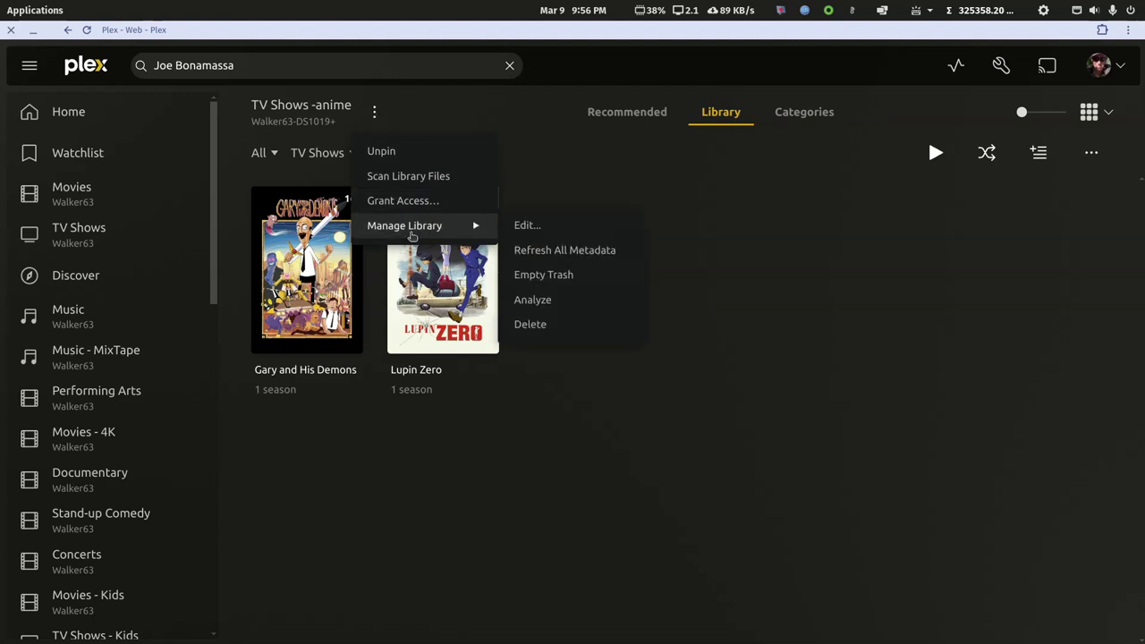
click(559, 251)
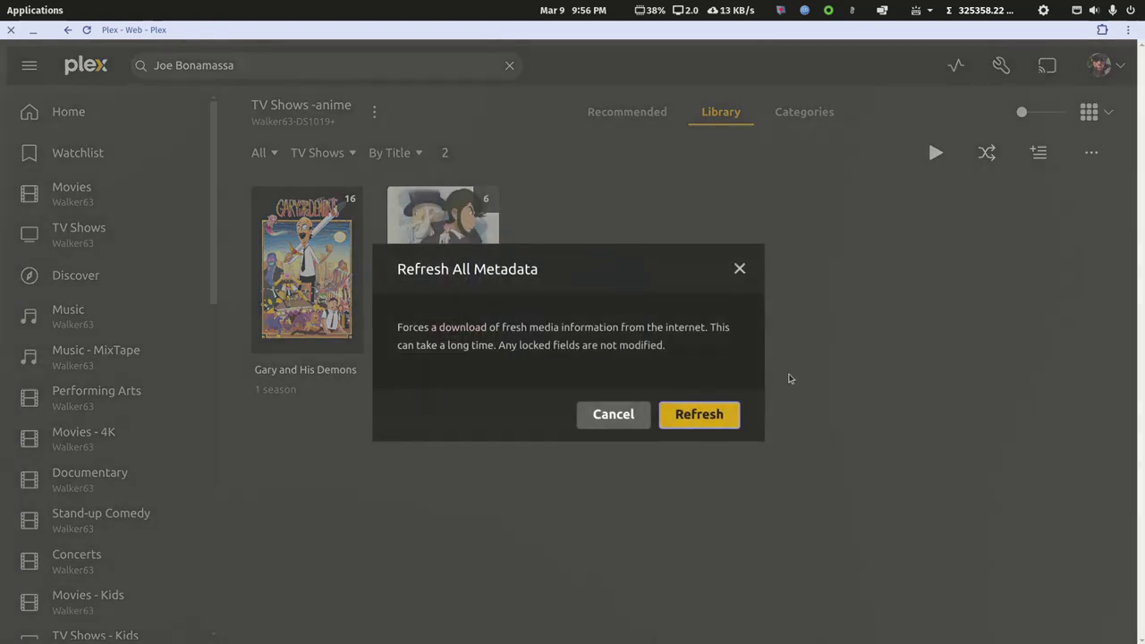
click(735, 418)
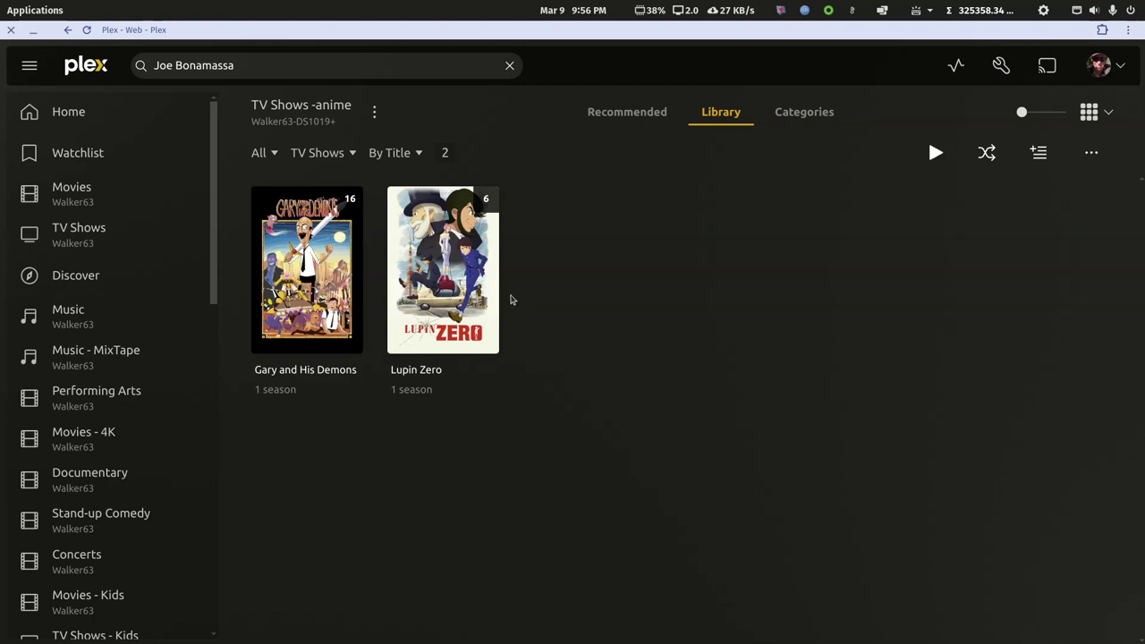
Open Lupin Zero in the TV Shows -anime library and examine its Season 1 poster and episodes.
click(483, 296)
scroll(535, 312, down, 3)
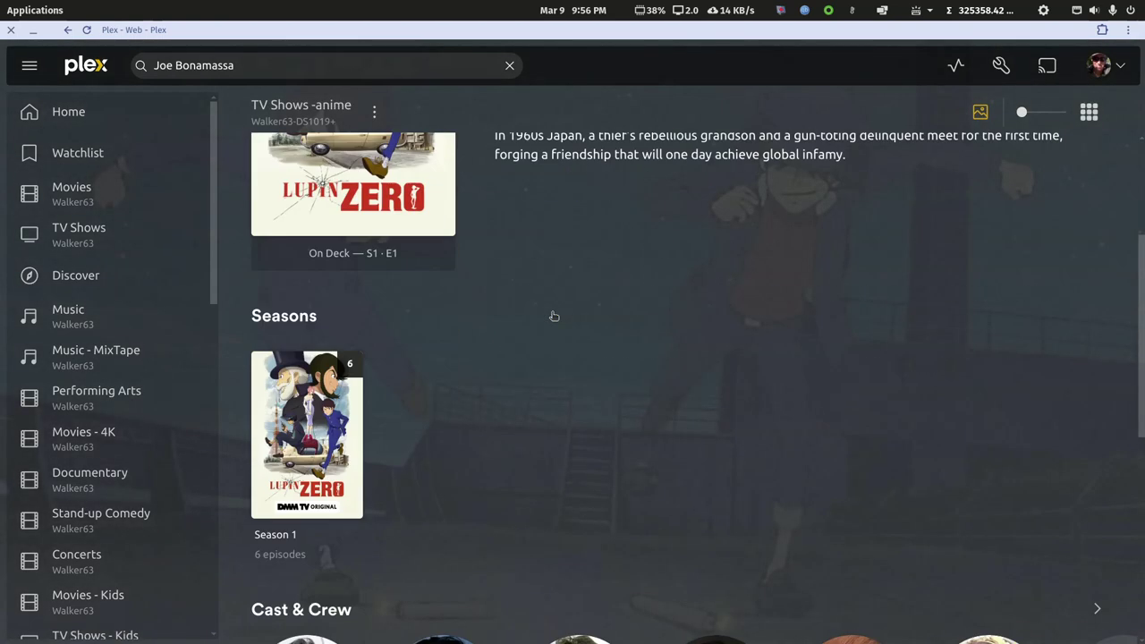
click(344, 436)
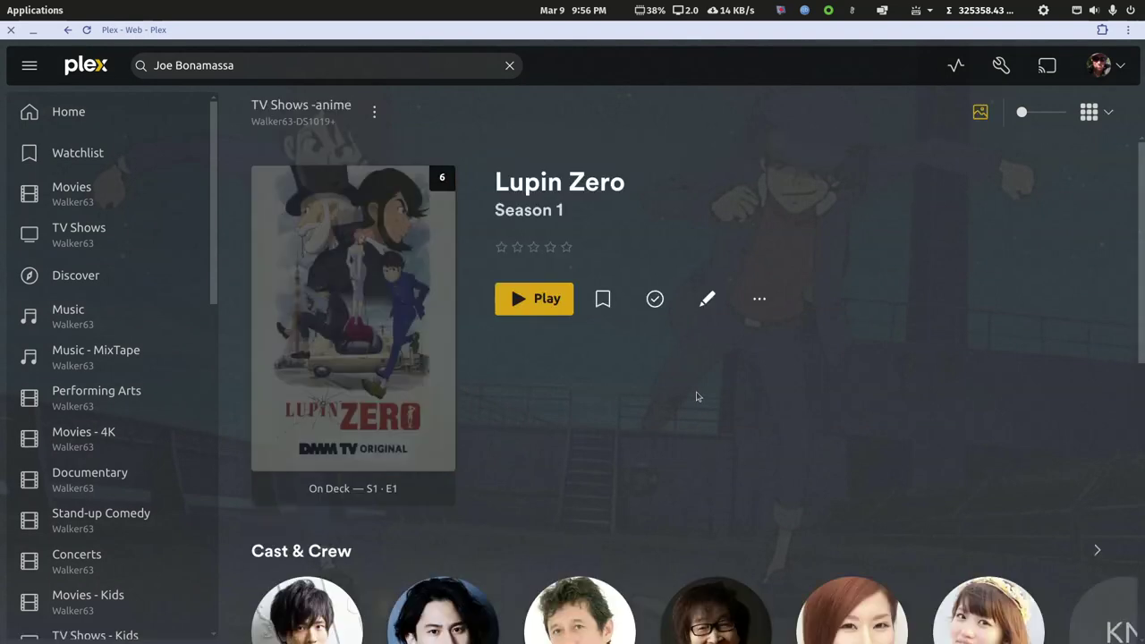
scroll(698, 396, down, 3)
scroll(698, 398, down, 4)
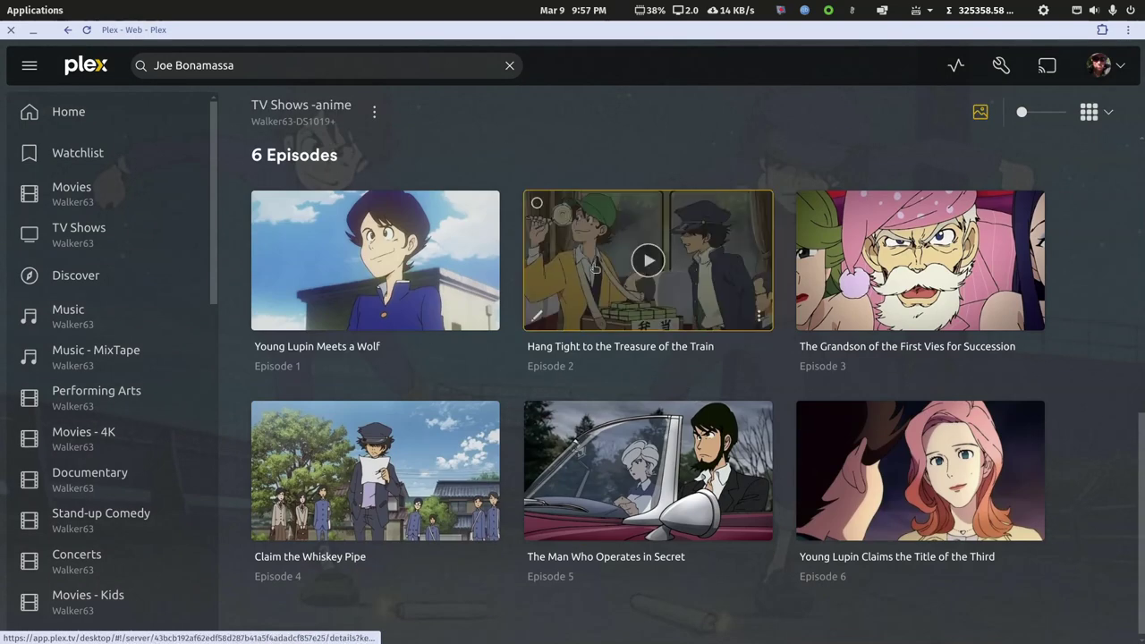
scroll(666, 248, up, 7)
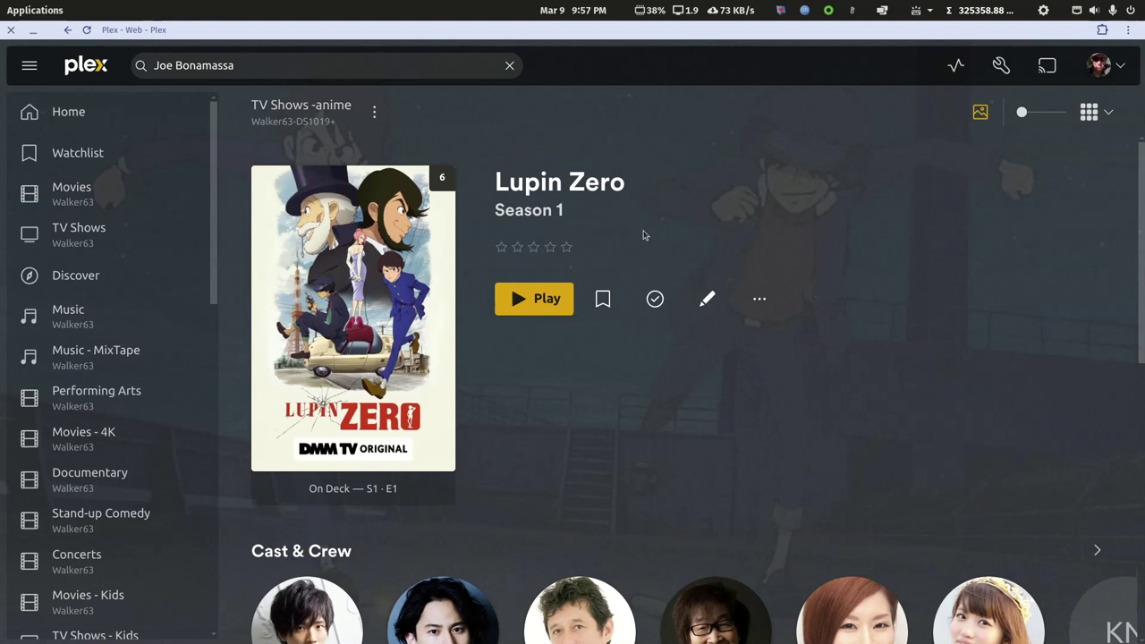
Start adding a second anime library in the server's library management, with type TV Shows and the name TV Shows - Anime 2.
click(1001, 66)
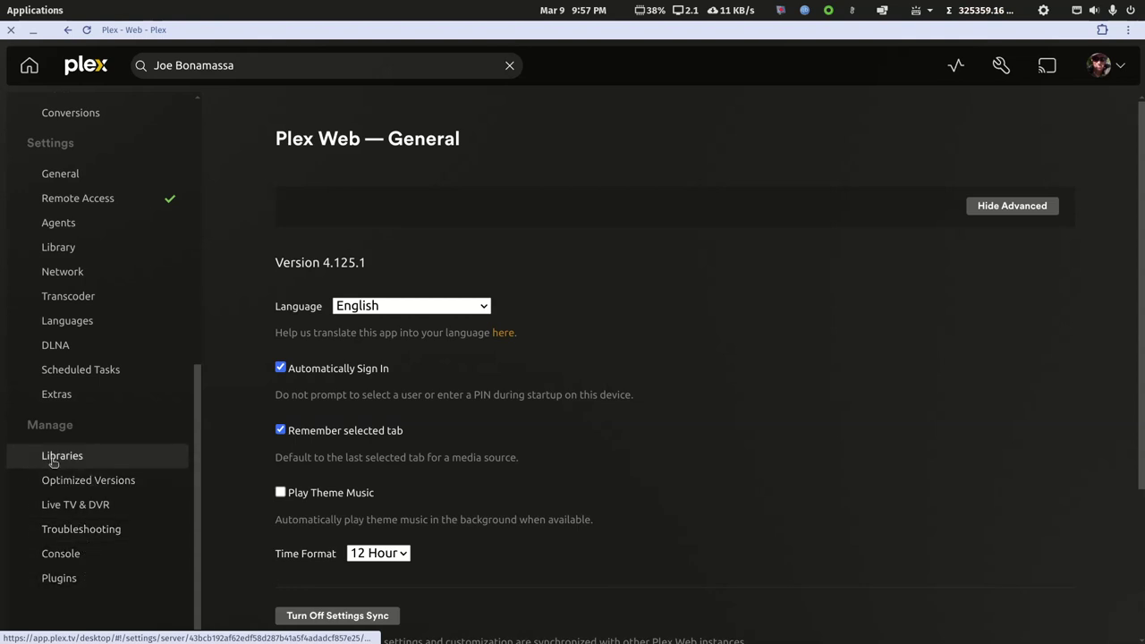
click(51, 459)
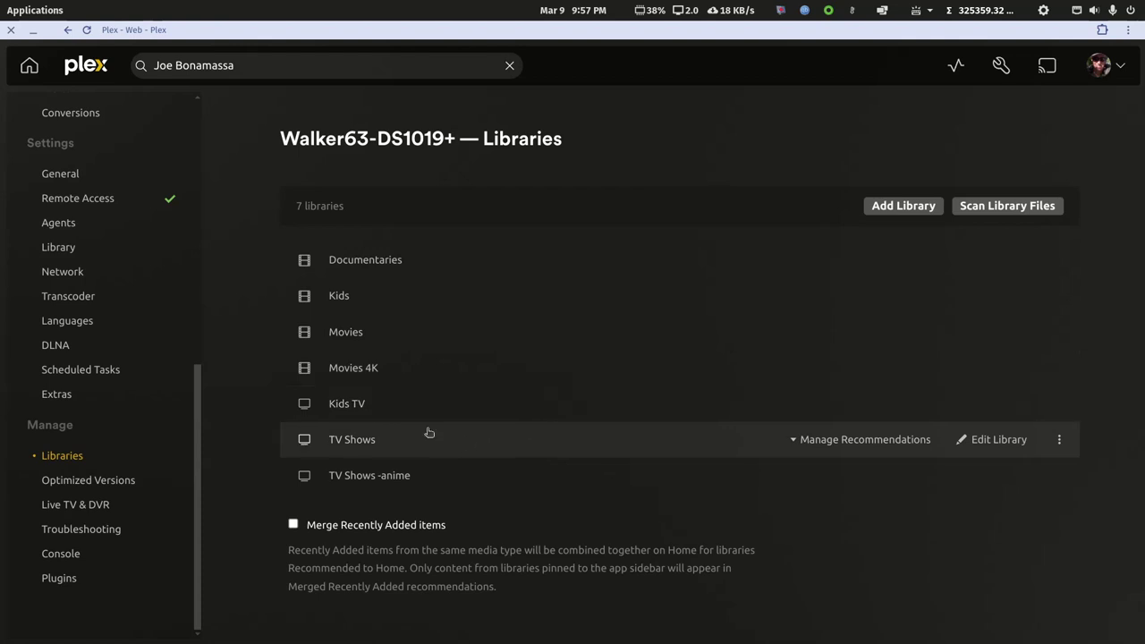
click(906, 212)
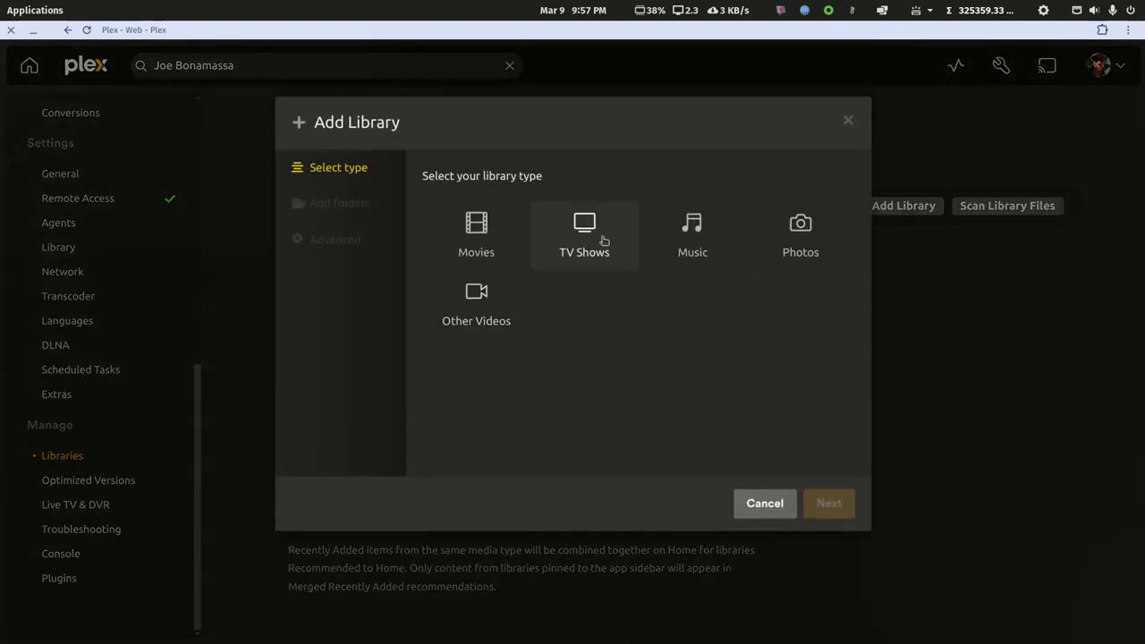
click(588, 231)
click(564, 394)
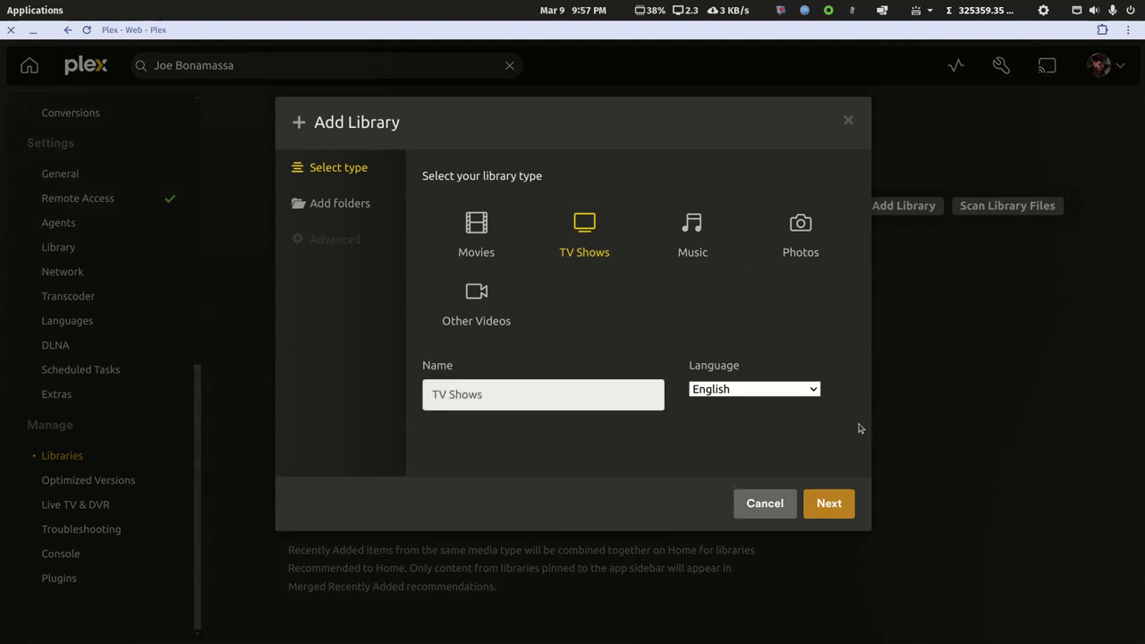
text(- Anime 2)
click(813, 504)
Add the folder /myplexmedia/tv-libraries/tv-anime to the new library.
click(707, 219)
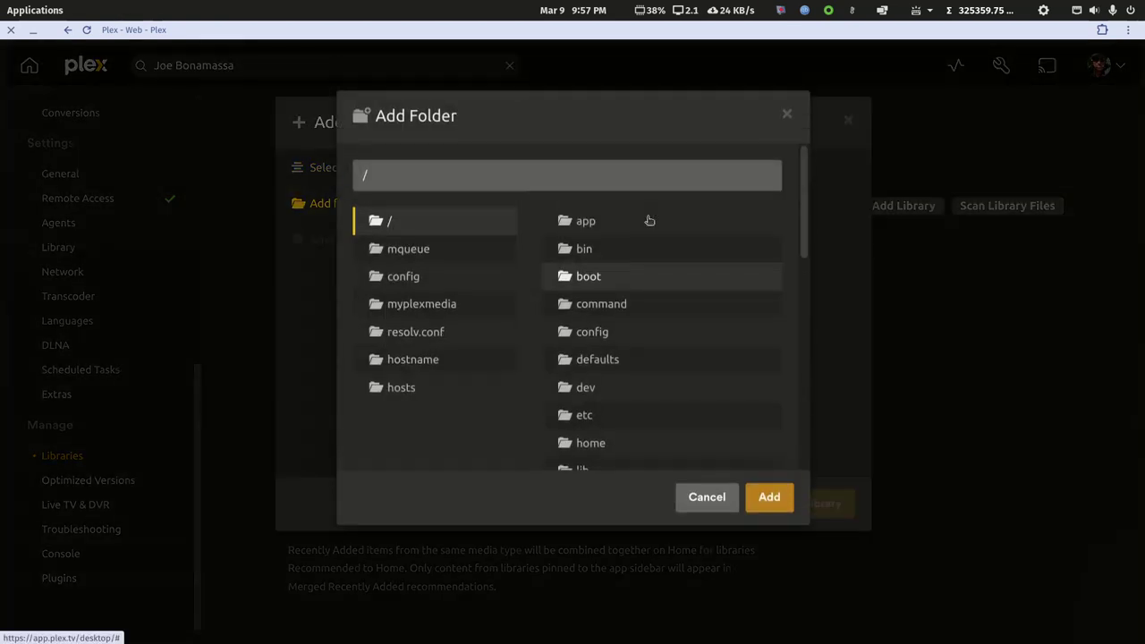
scroll(614, 354, down, 3)
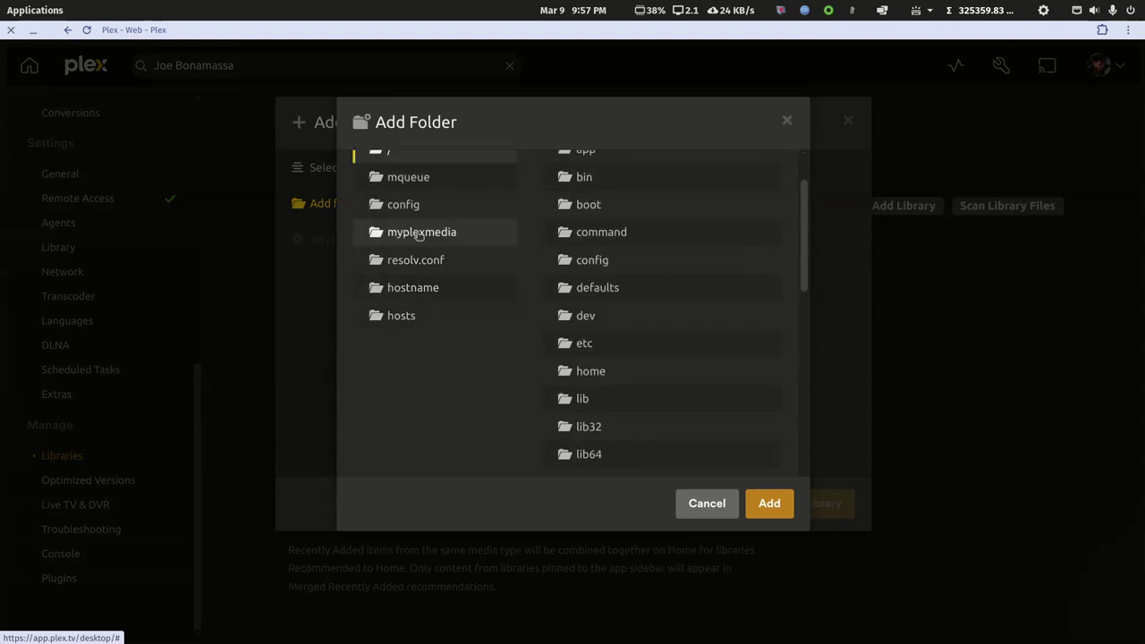
click(422, 233)
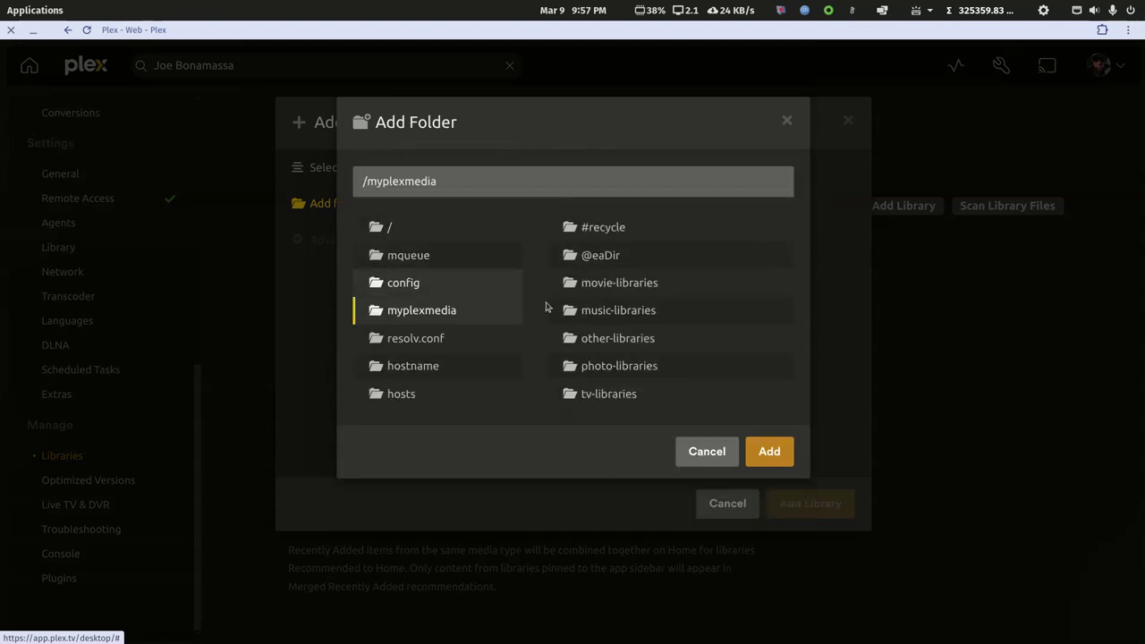
click(621, 394)
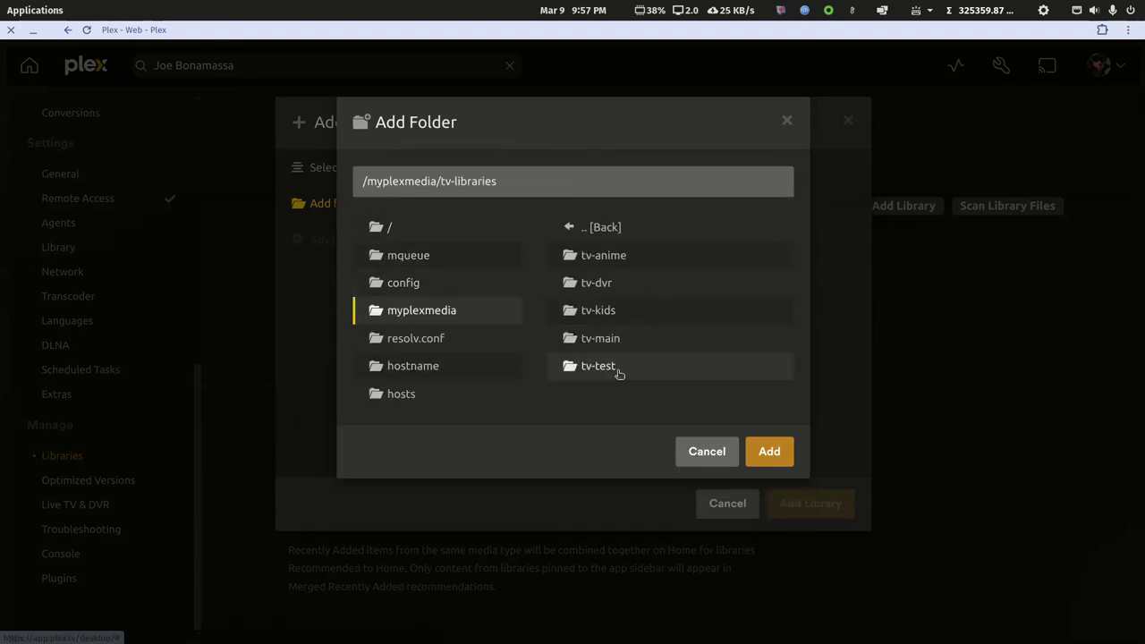
click(616, 257)
click(758, 457)
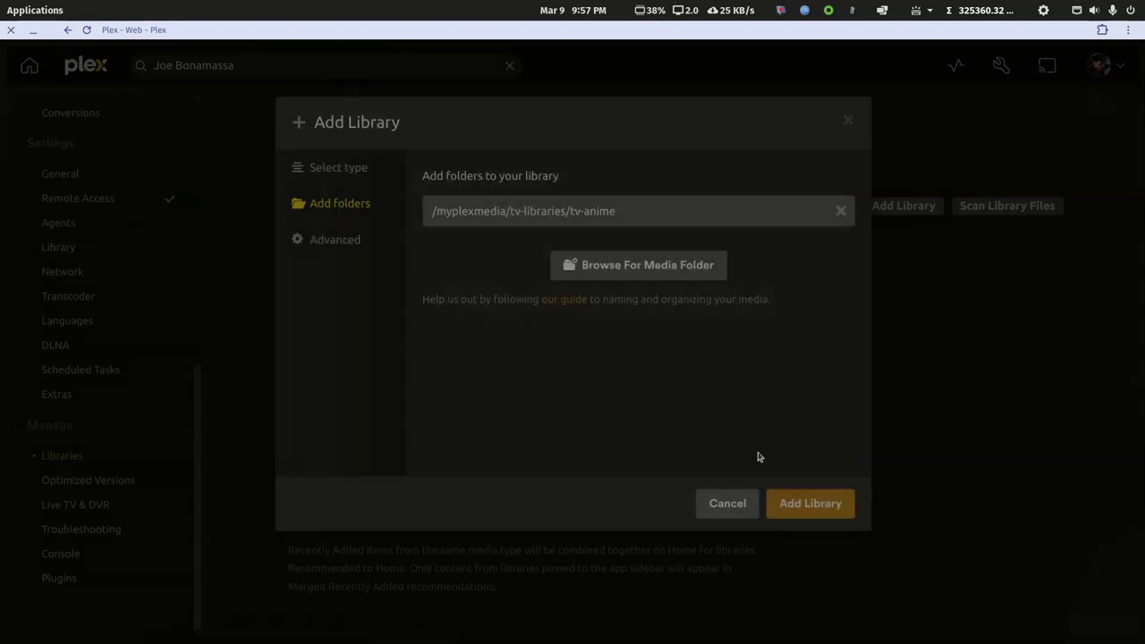
Review the new library's advanced options, keep The Movie Database as episode ordering and create the library.
click(331, 241)
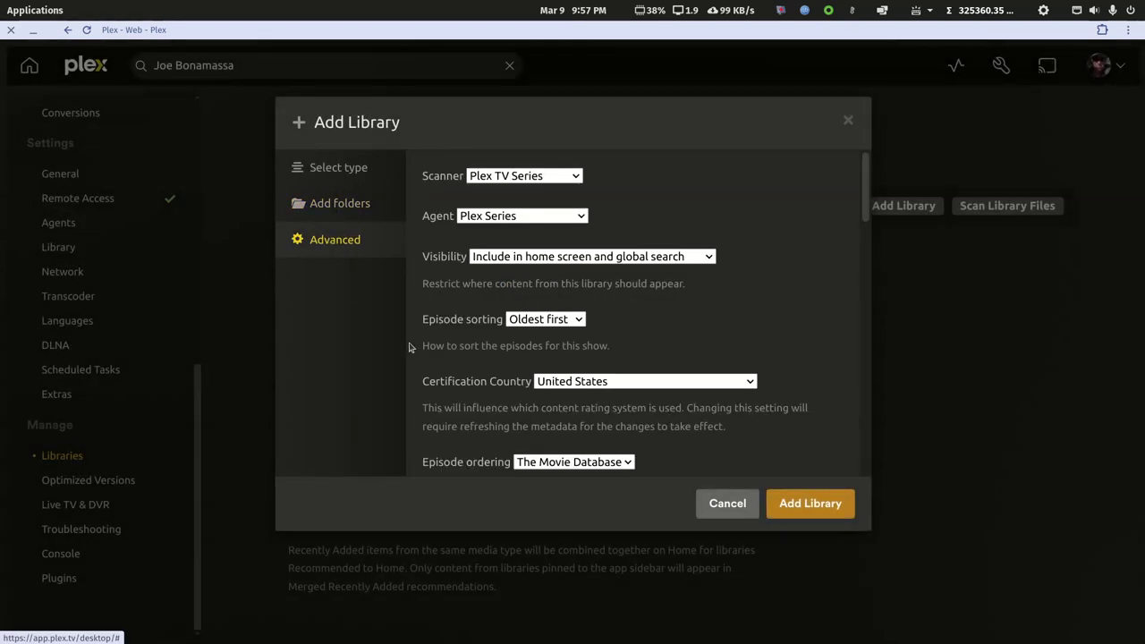
scroll(477, 336, down, 3)
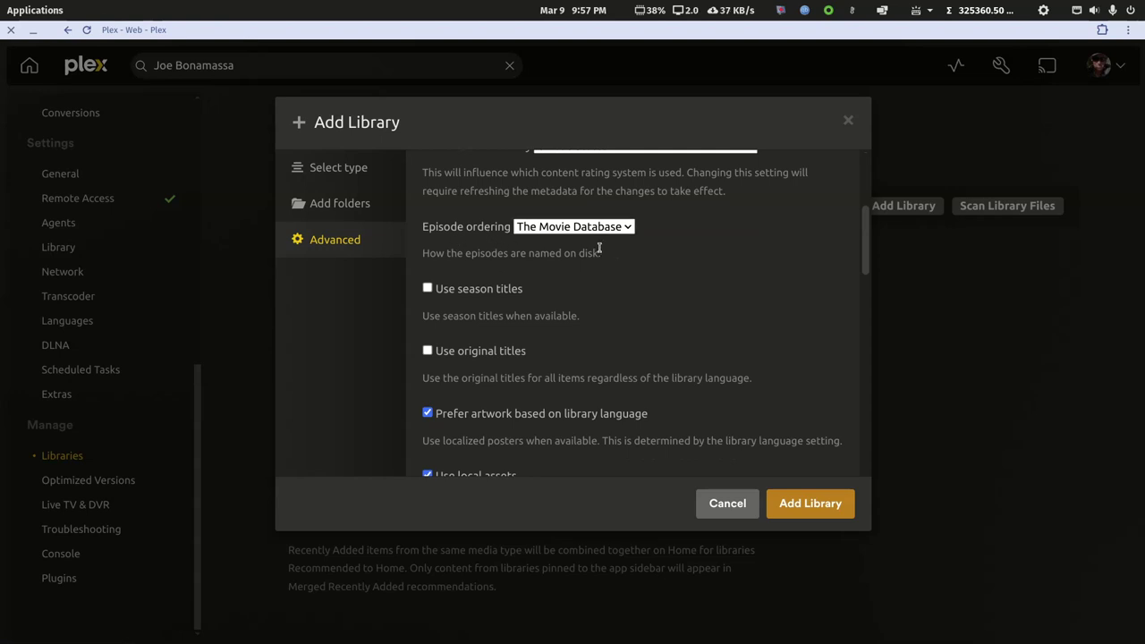
click(789, 508)
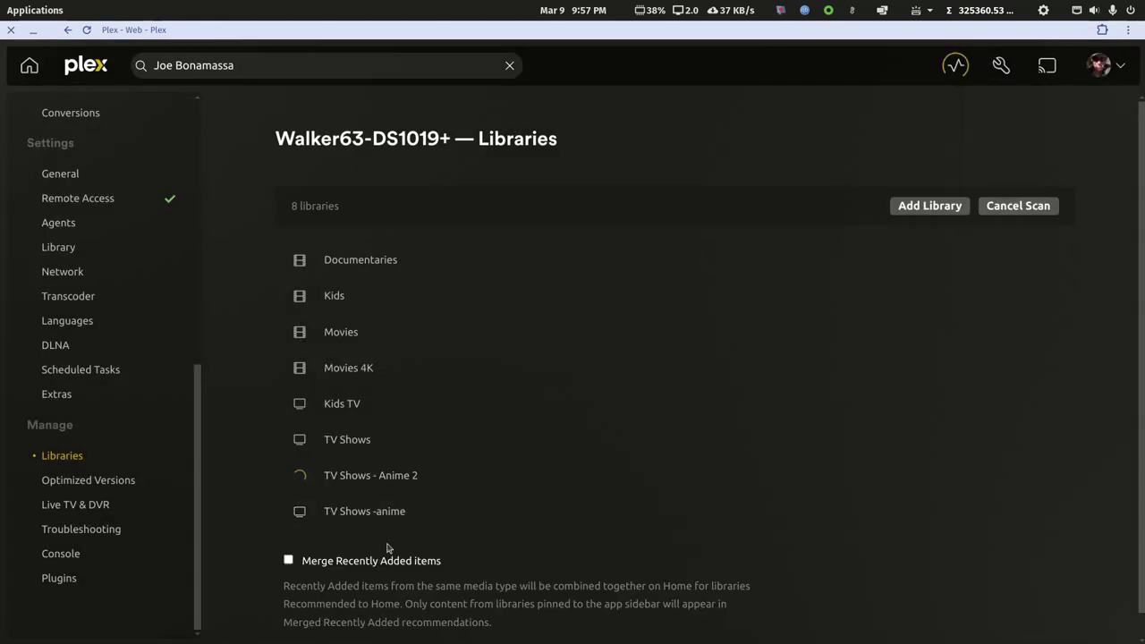
Open the full show list of the TV Shows - Anime 2 library and look through the Lupin Zero show page.
click(363, 478)
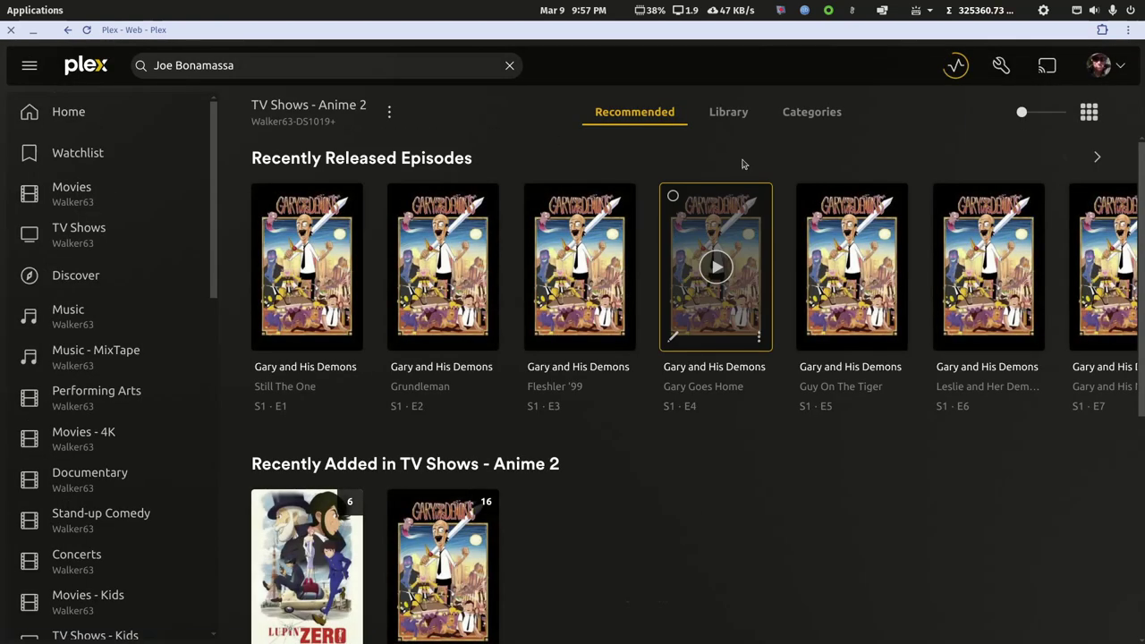
click(727, 112)
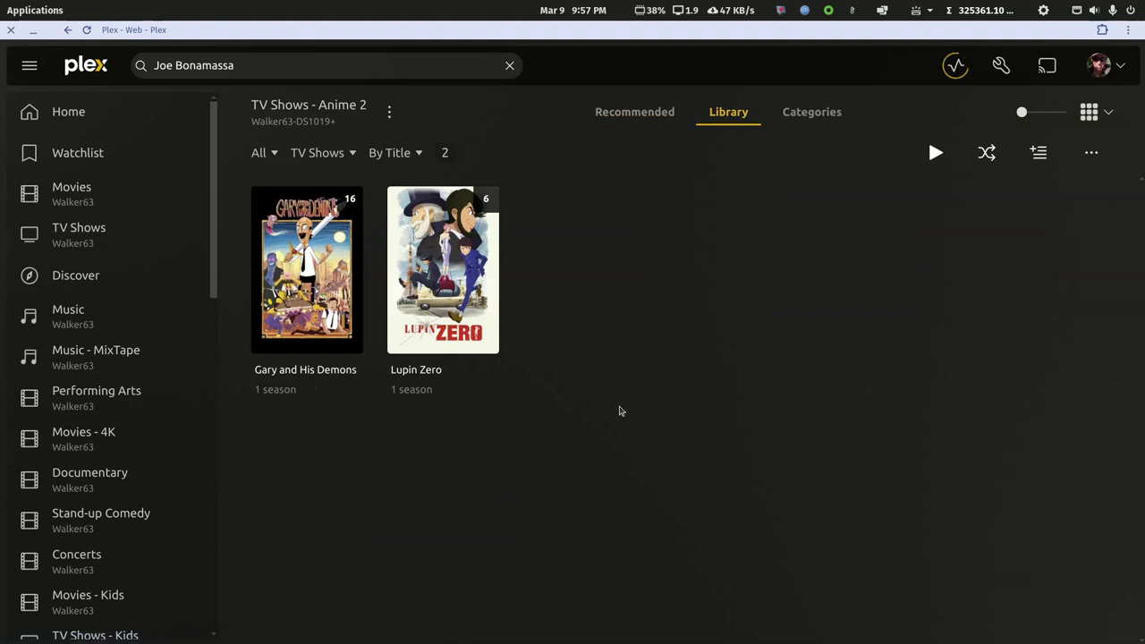
click(488, 312)
scroll(688, 465, down, 6)
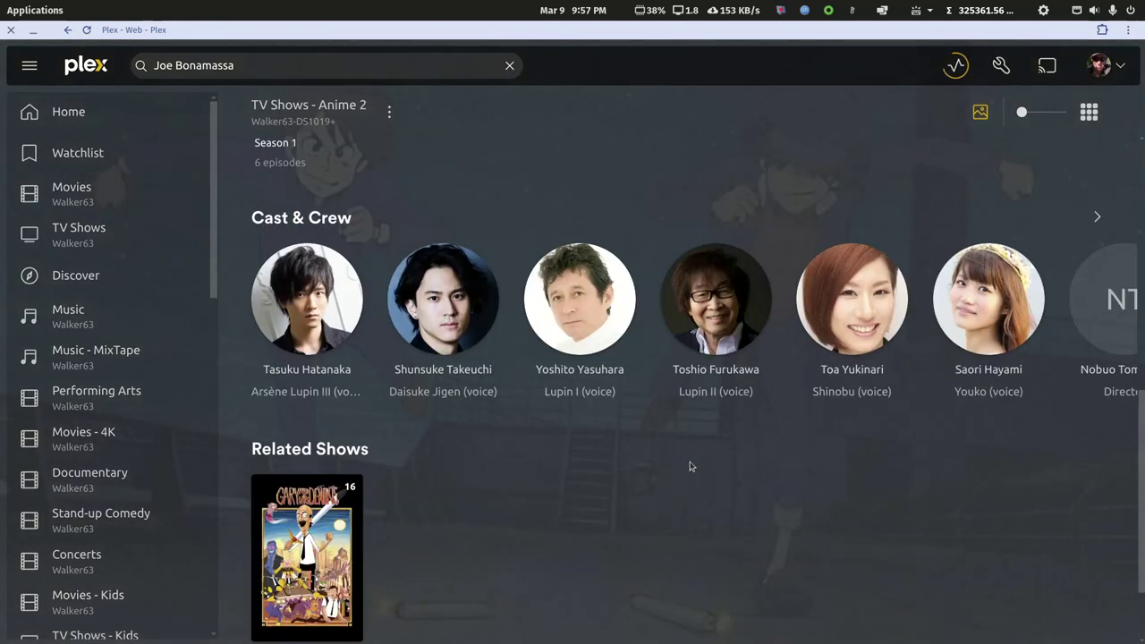
scroll(689, 466, down, 2)
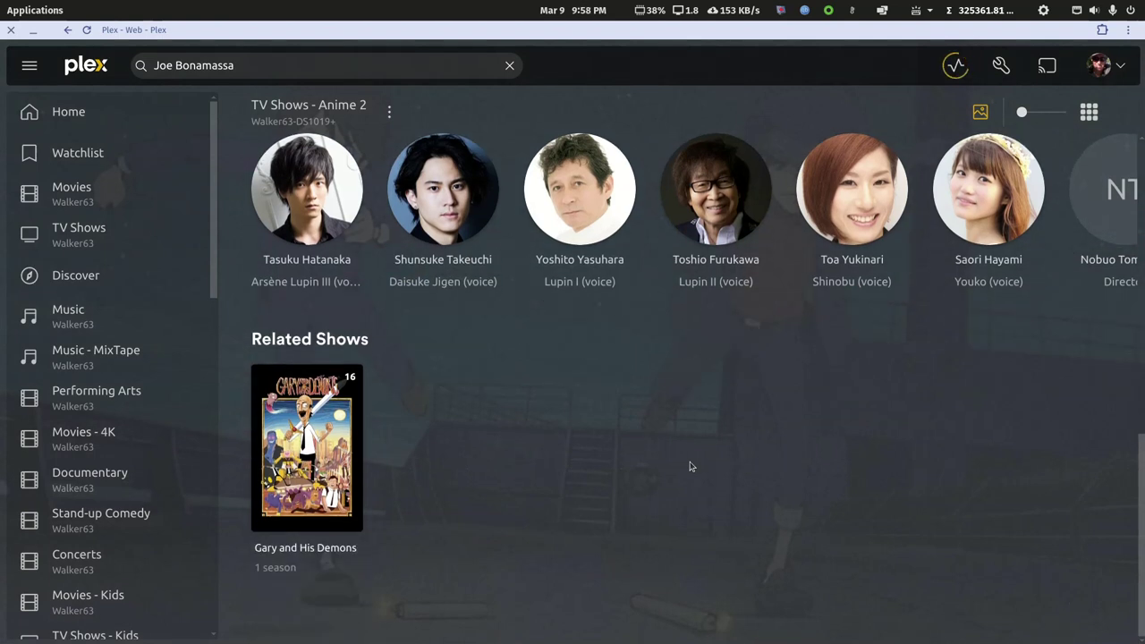
Open Lupin Zero's Season 1 in the TV Shows - Anime 2 library and check the servers' current activity.
scroll(690, 466, up, 8)
scroll(688, 467, down, 4)
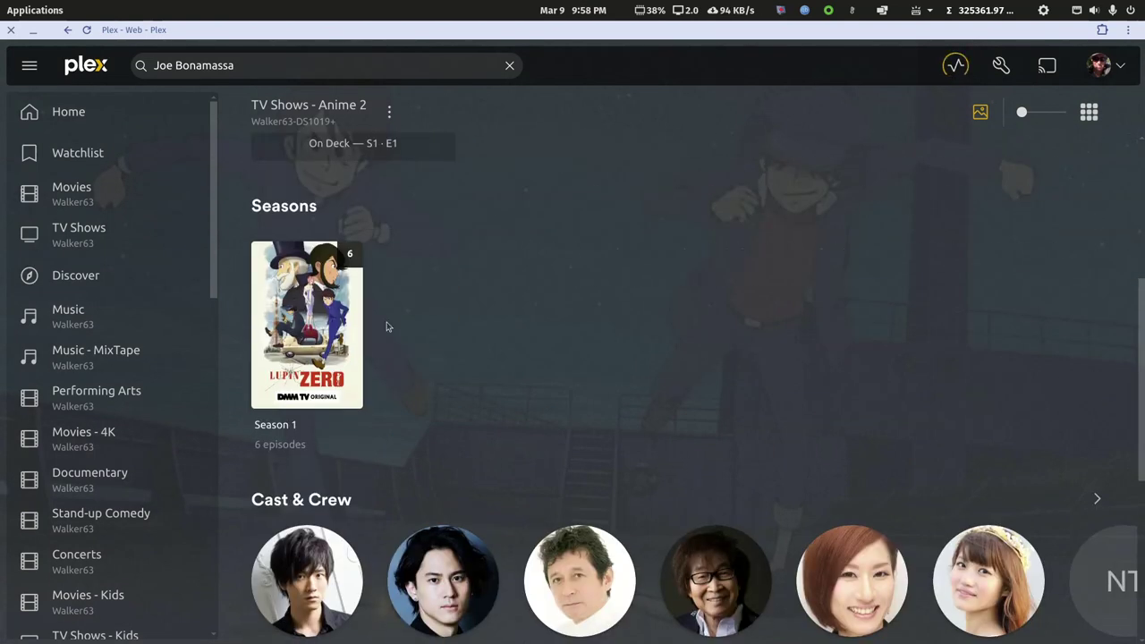
click(322, 326)
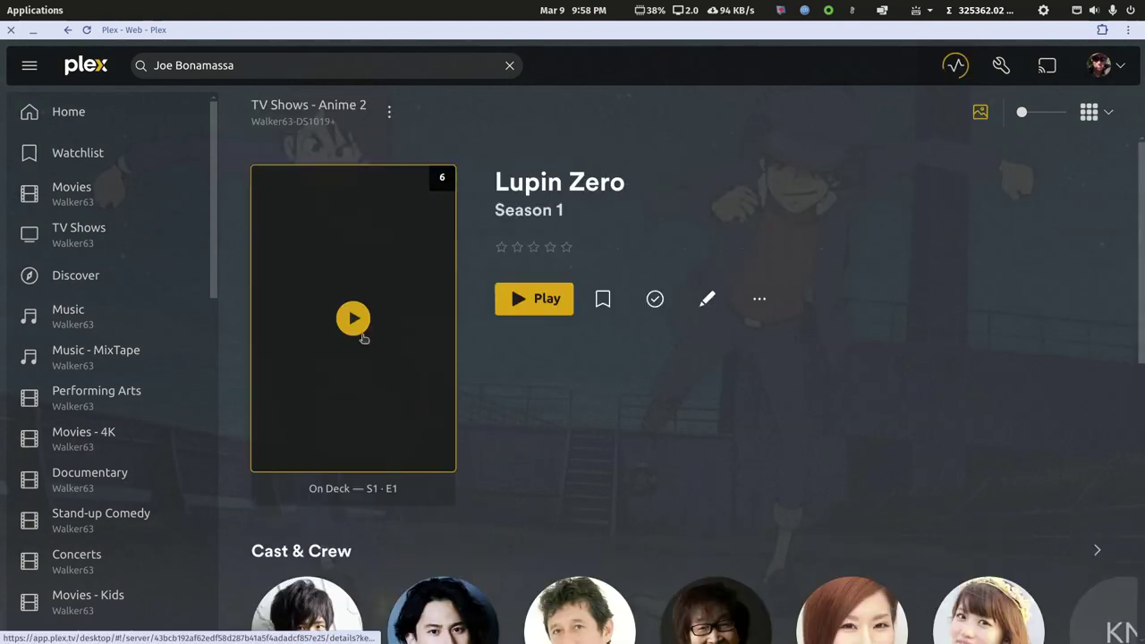
click(956, 68)
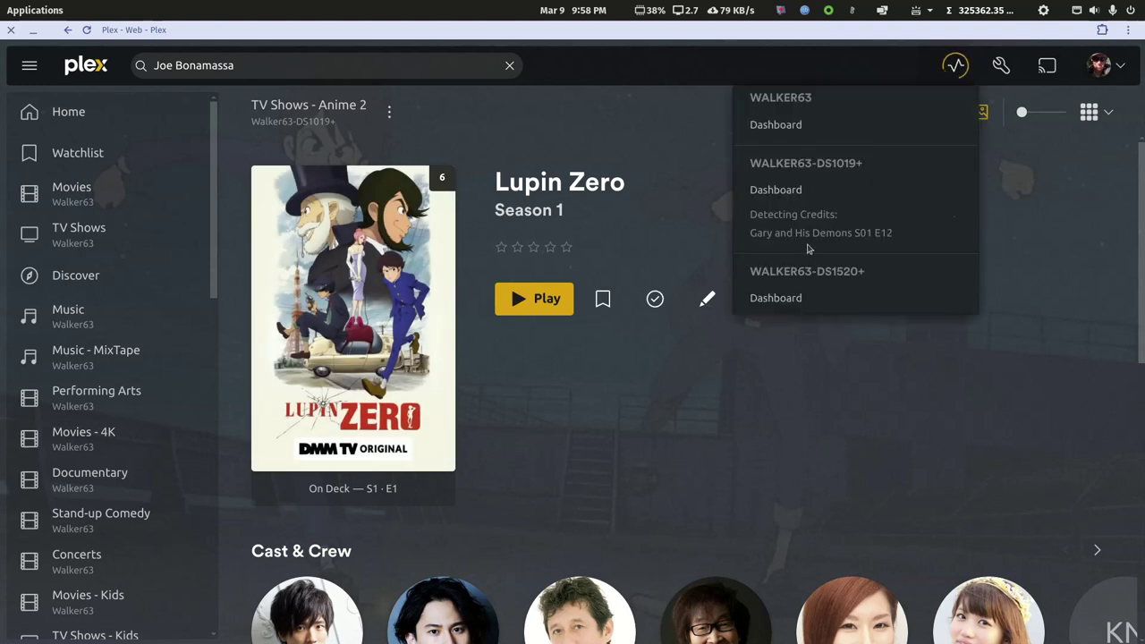
click(657, 119)
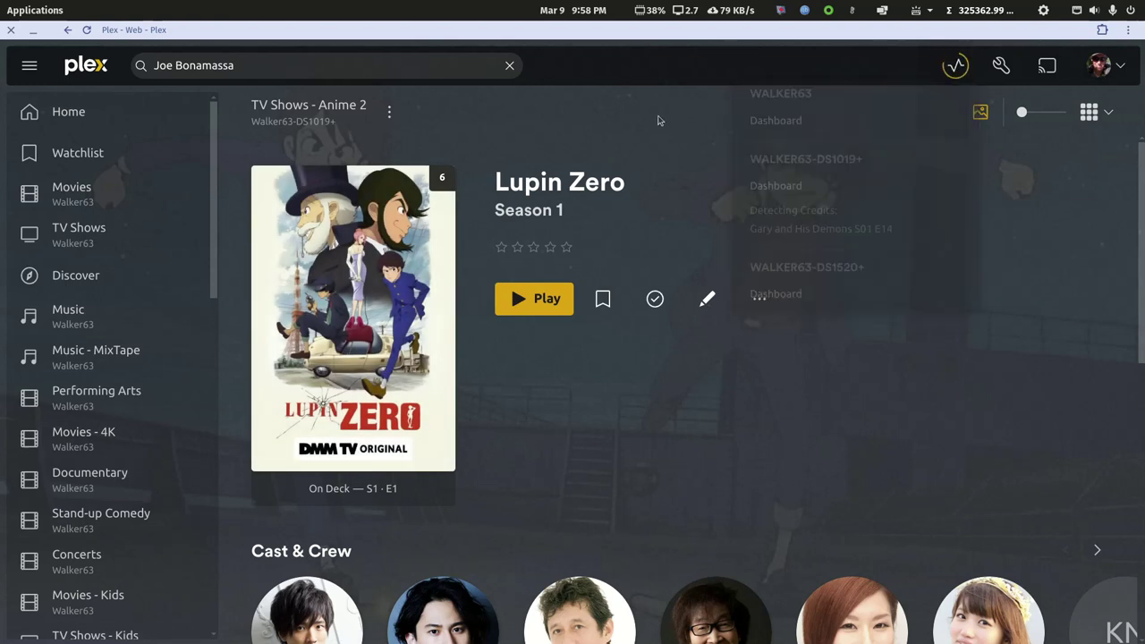
scroll(501, 438, down, 3)
scroll(481, 468, up, 2)
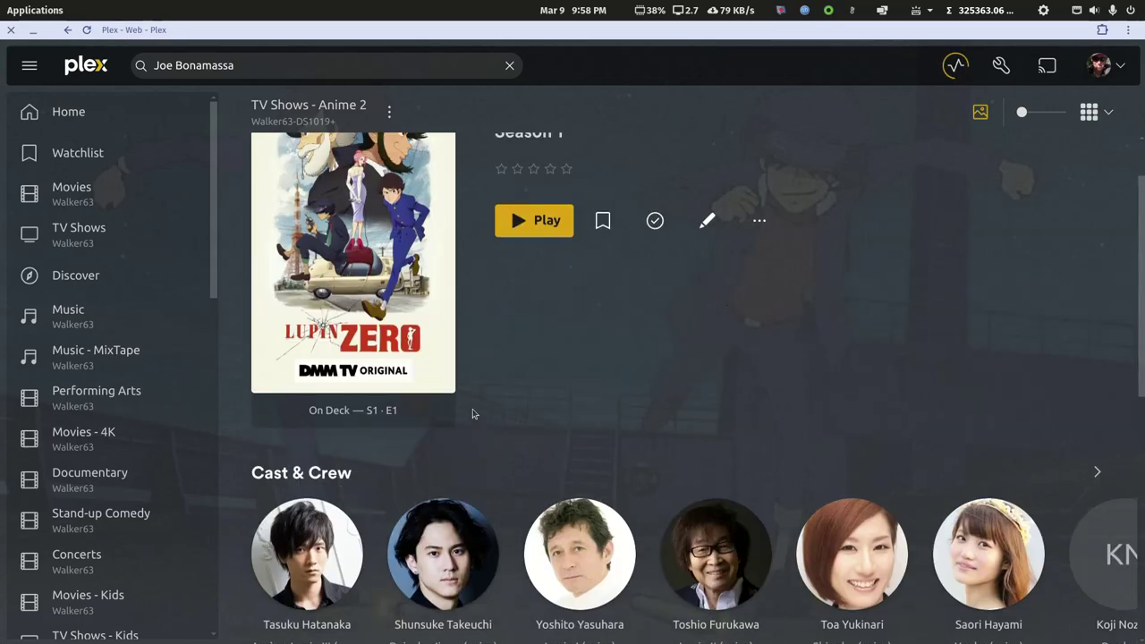
click(452, 338)
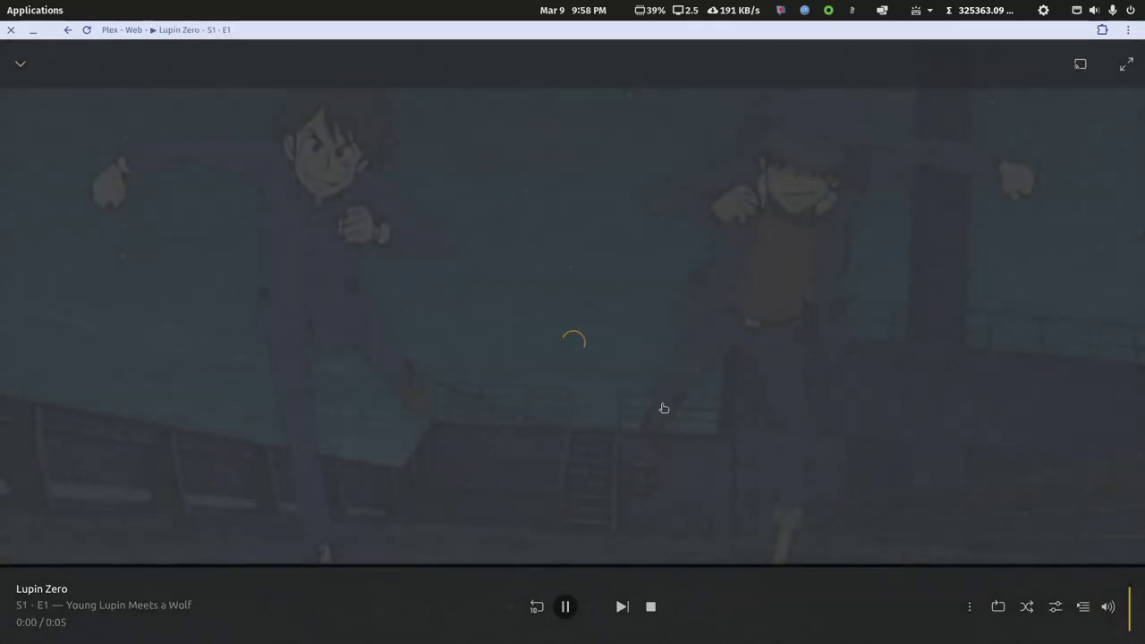
click(651, 607)
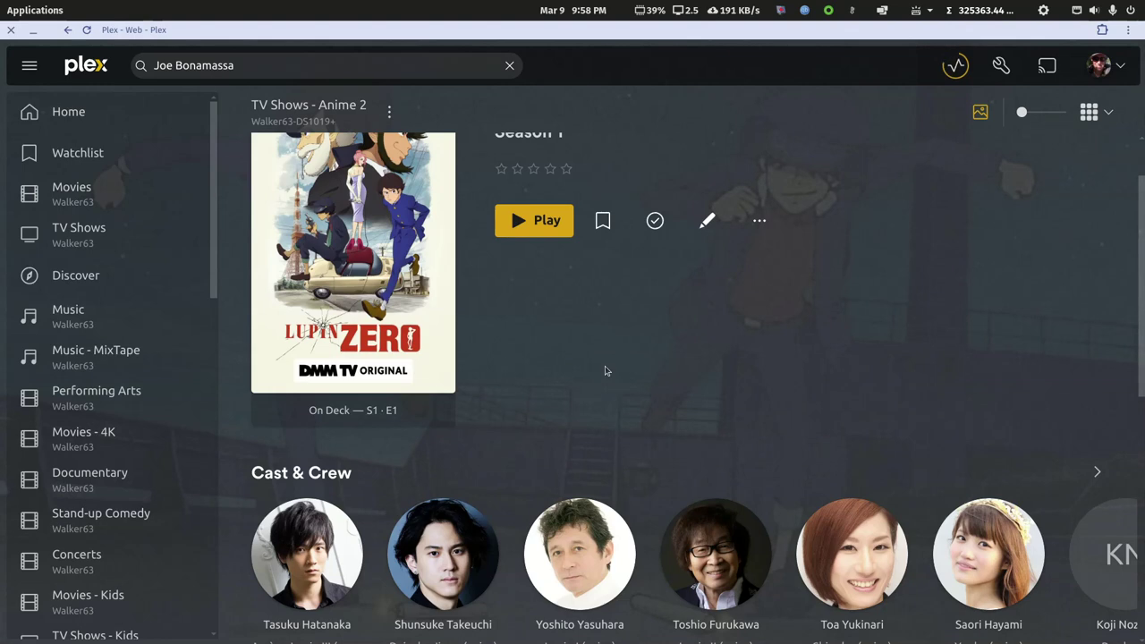
Look through Lupin Zero's Season 1 episode list and view the details of episode 2, Hang Tight to the Treasure of the Train.
scroll(590, 367, down, 3)
scroll(583, 363, down, 3)
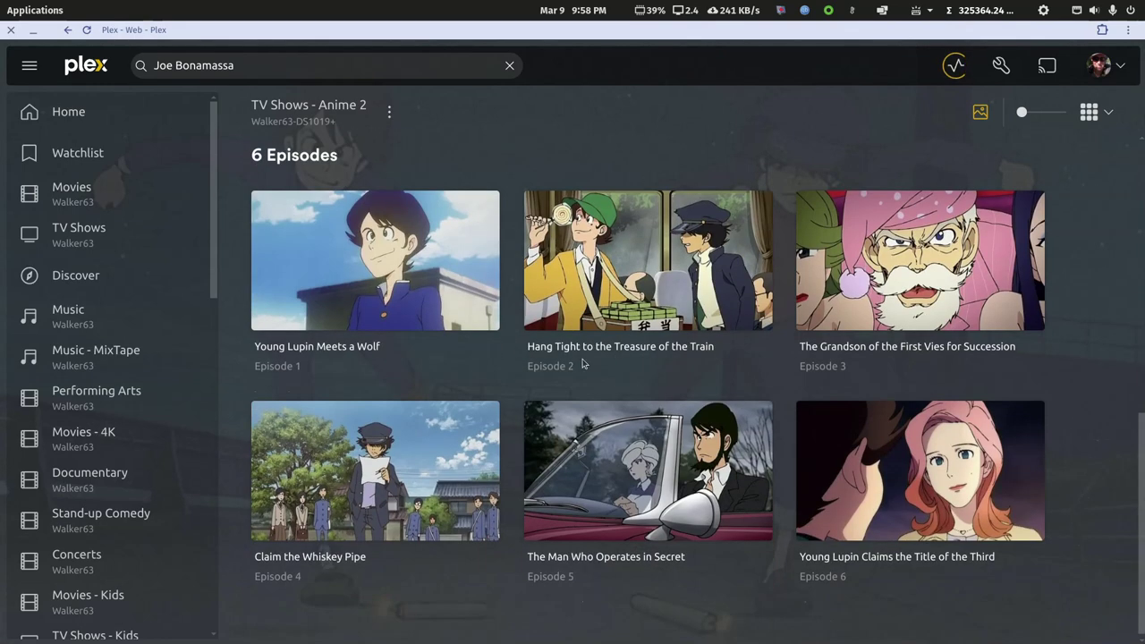
click(759, 244)
scroll(667, 370, down, 2)
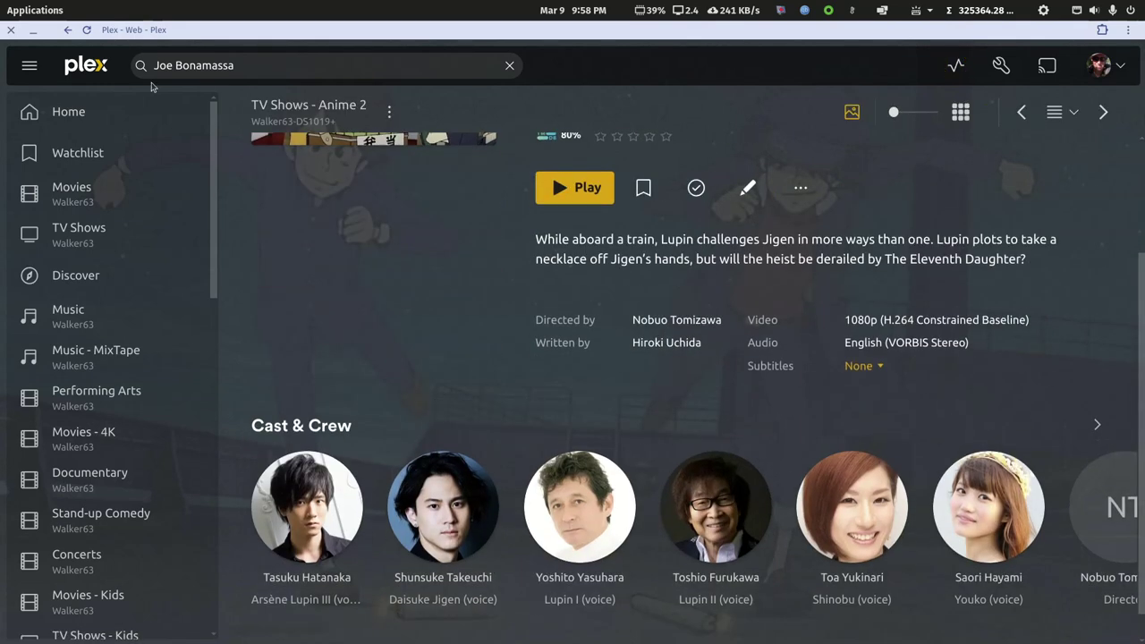
click(68, 30)
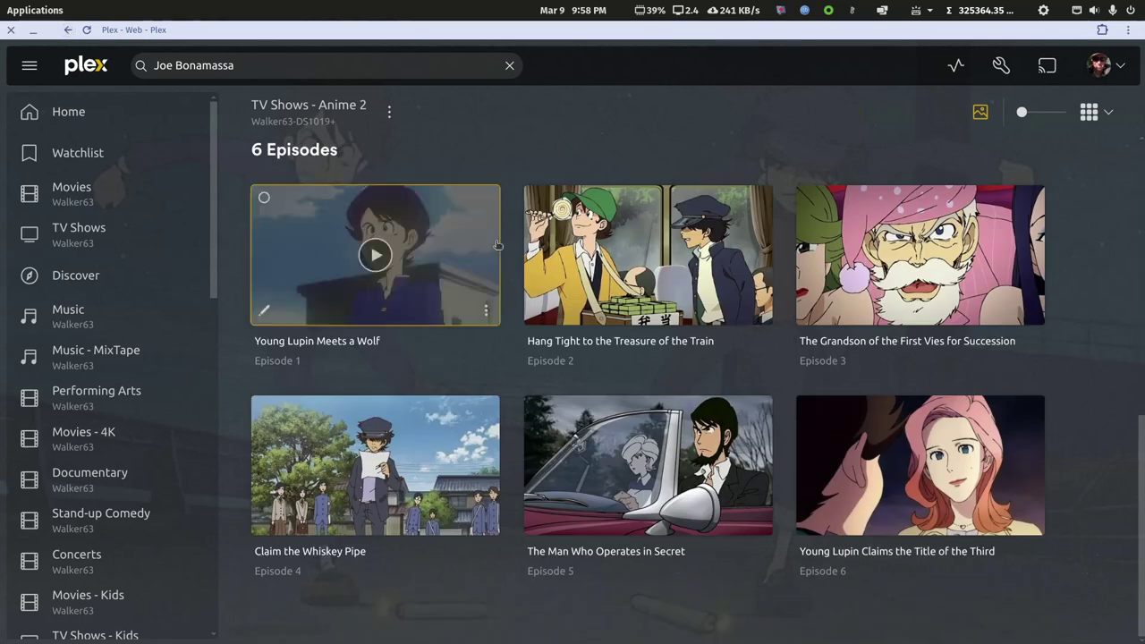
scroll(647, 215, up, 8)
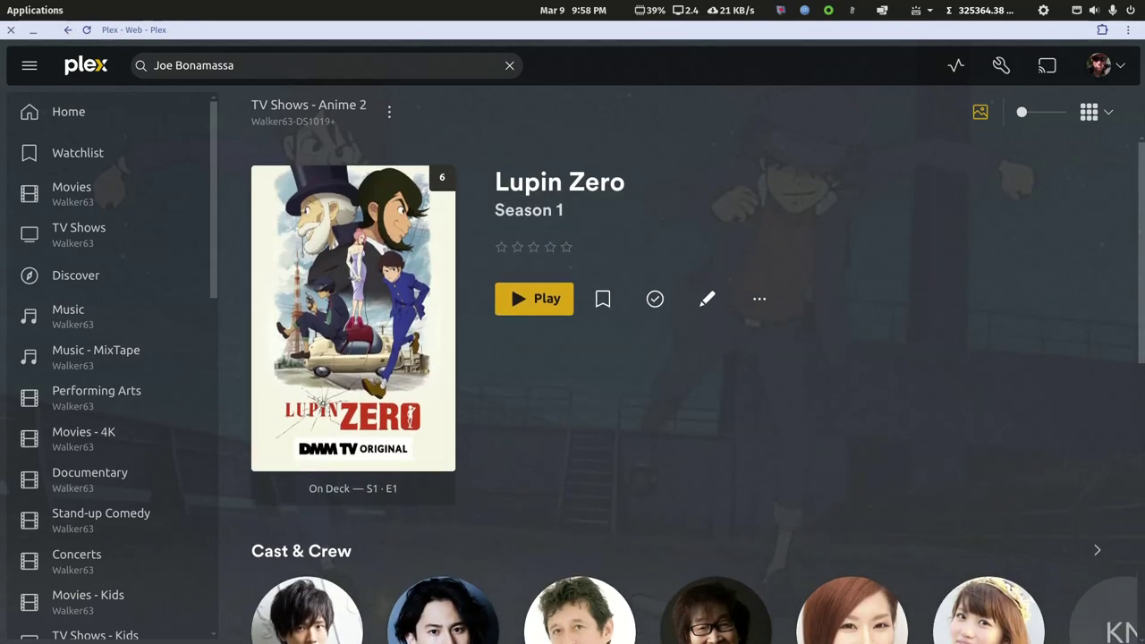
Switch to the file manager and open the Season 01 folder inside LUPIN ZERO to examine the episode file names.
double_click(1054, 36)
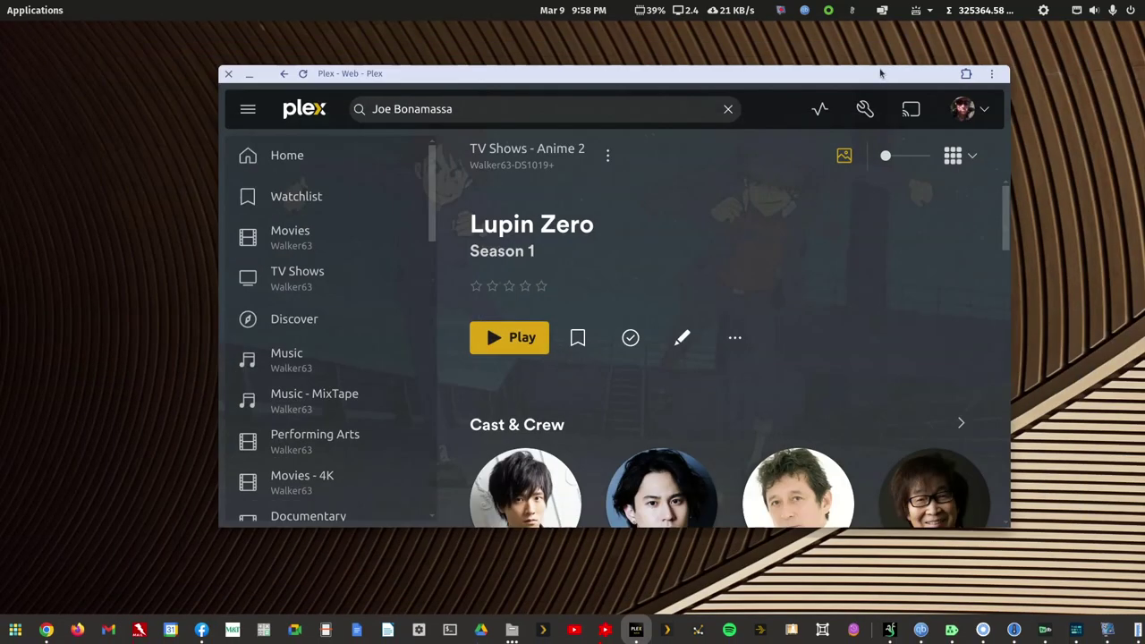
key(super+h)
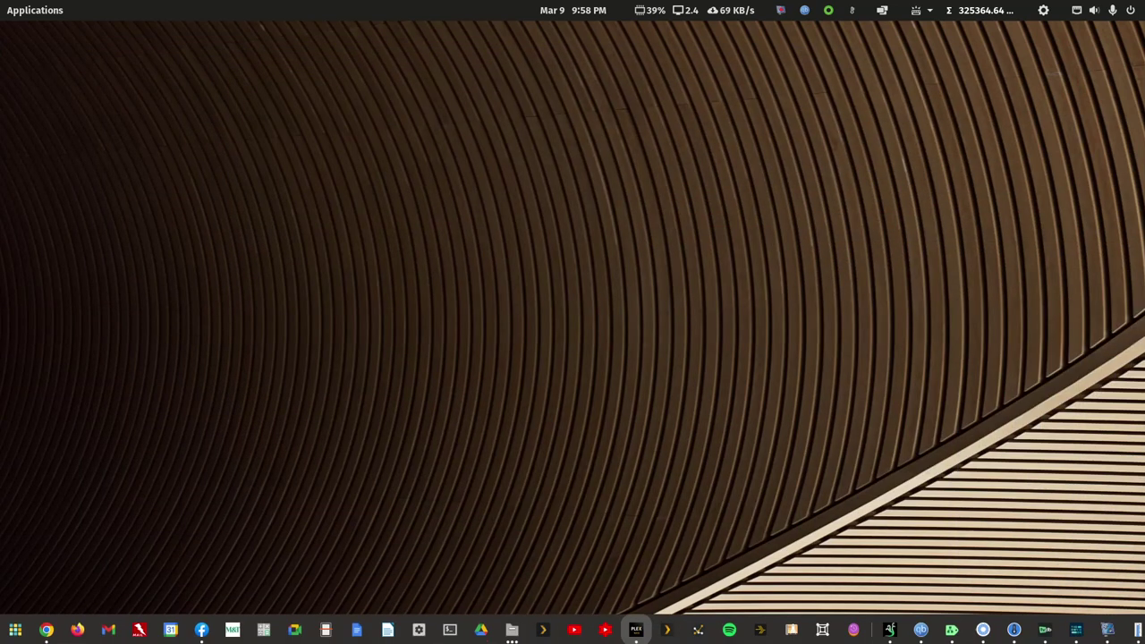
key(alt+Tab)
drag(983, 139, 824, 202)
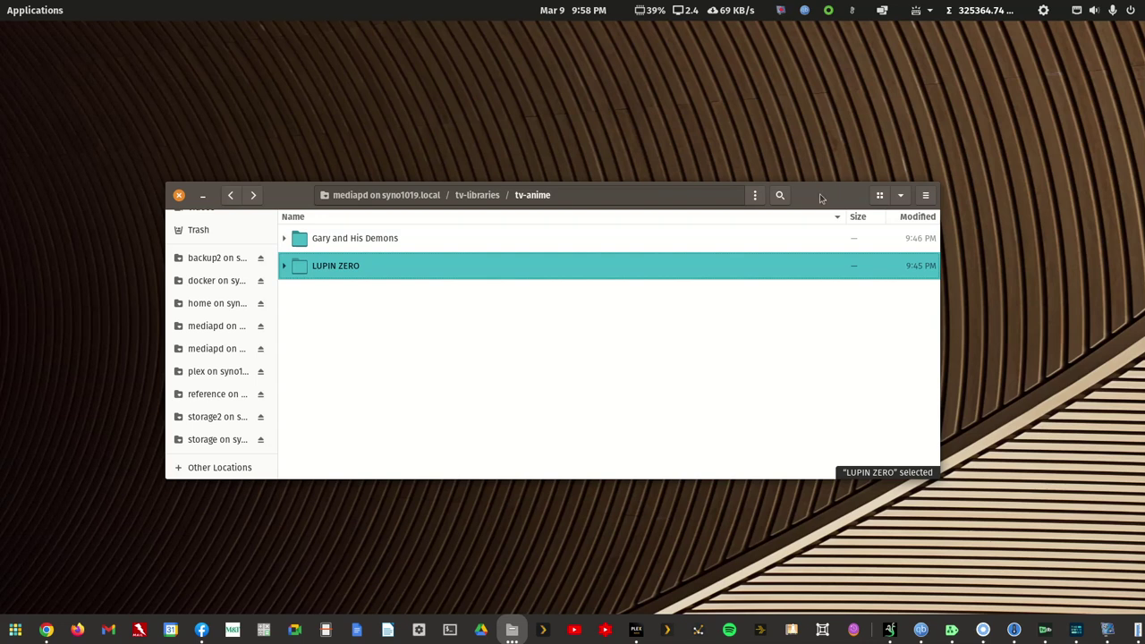
double_click(821, 197)
double_click(170, 109)
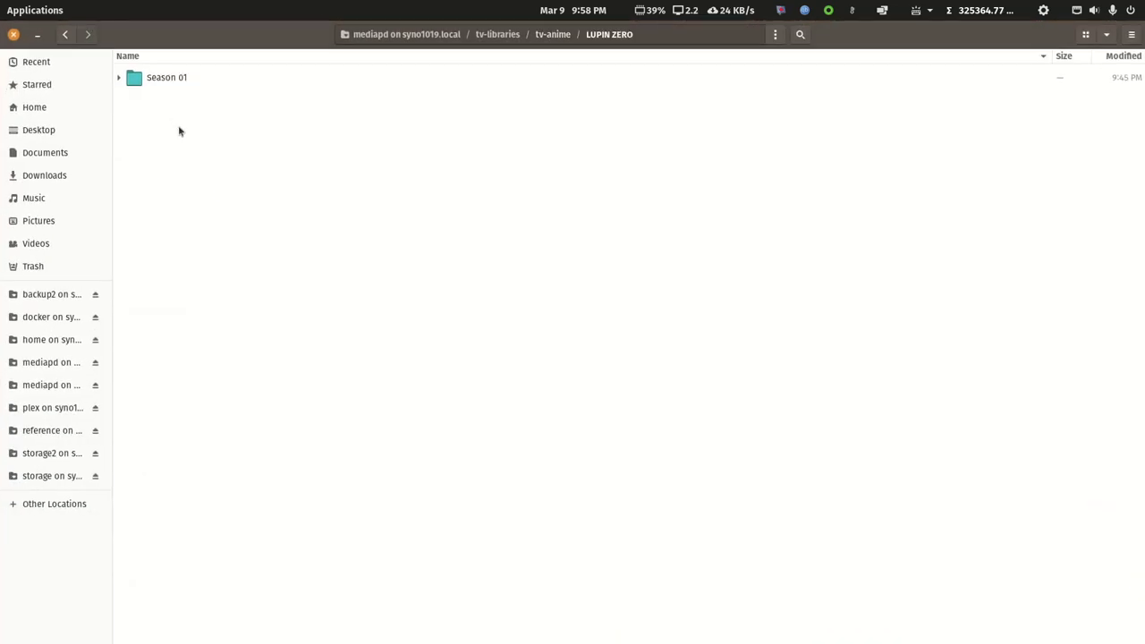
double_click(161, 82)
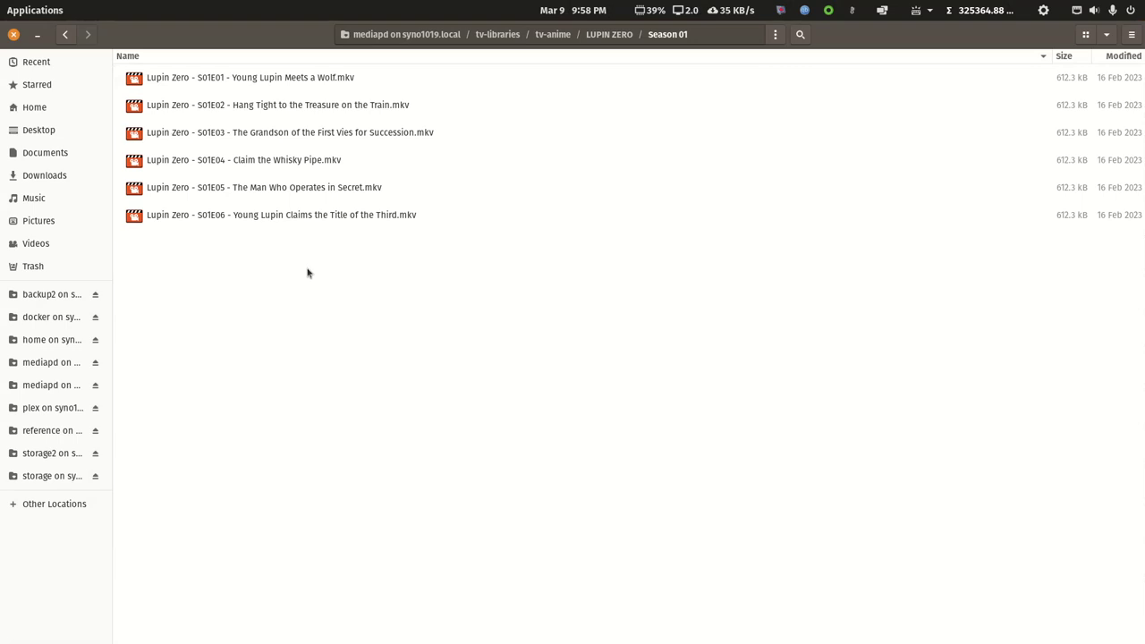
Return to the tv-anime folder and open the Gary and His Demons and LUPIN ZERO folders together in FileBot.
click(67, 36)
click(67, 36)
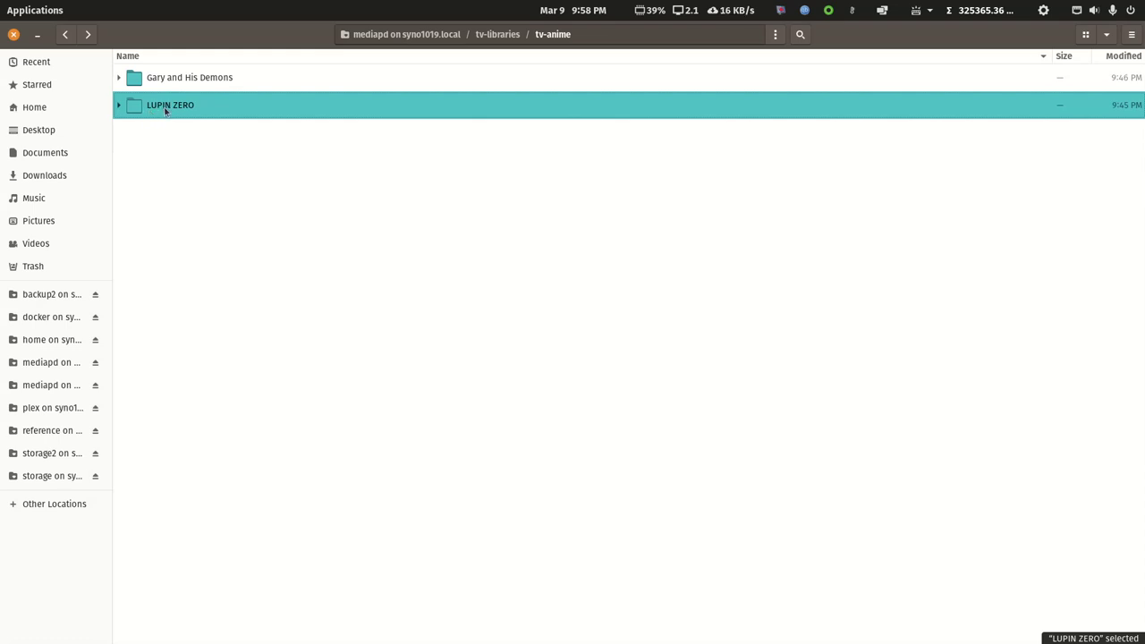
right_click(165, 110)
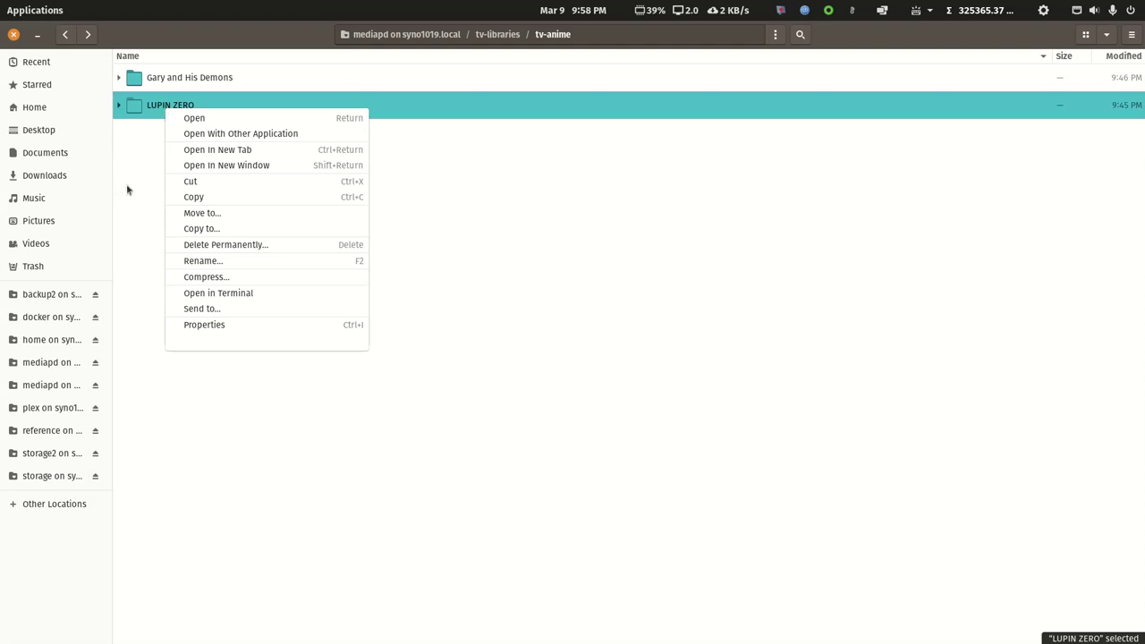
click(128, 188)
ctrl+click(166, 86)
right_click(166, 86)
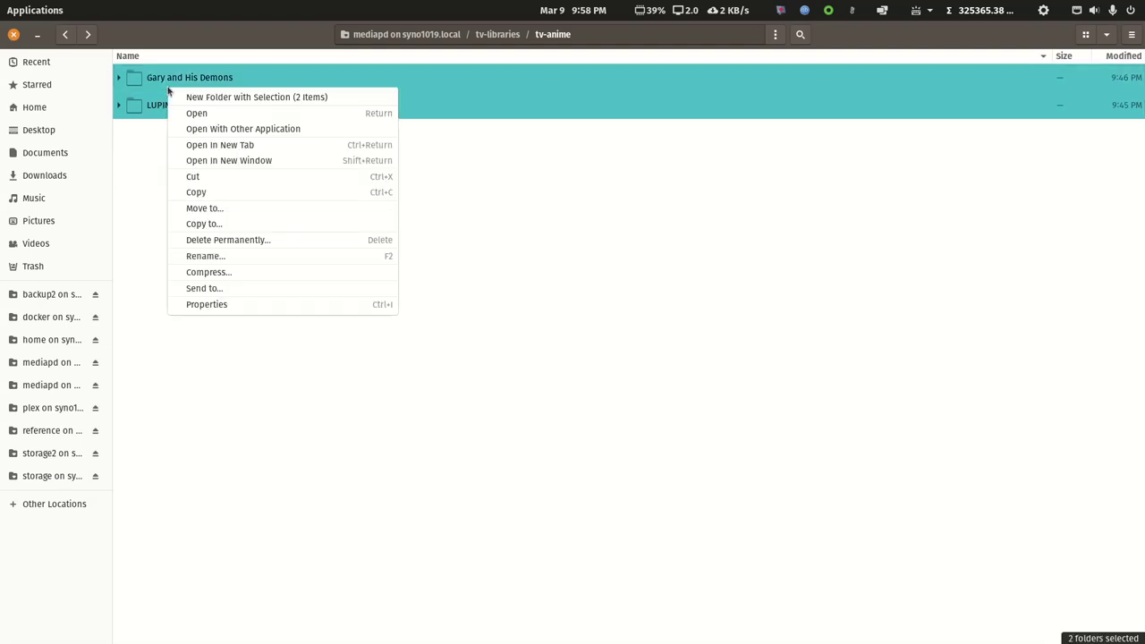
click(227, 129)
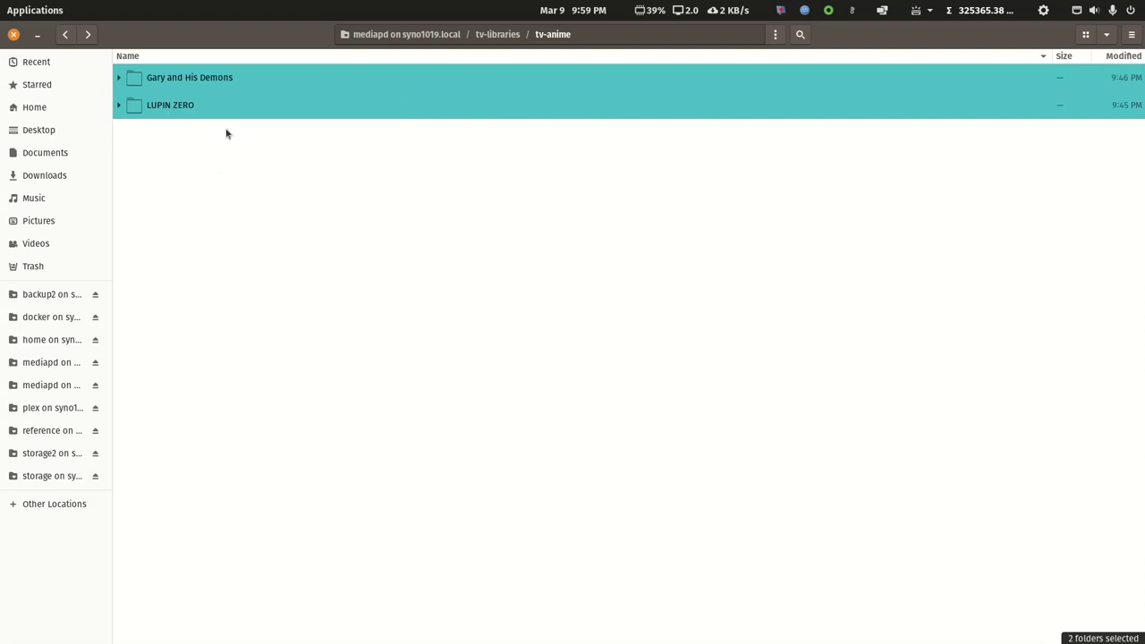
click(669, 222)
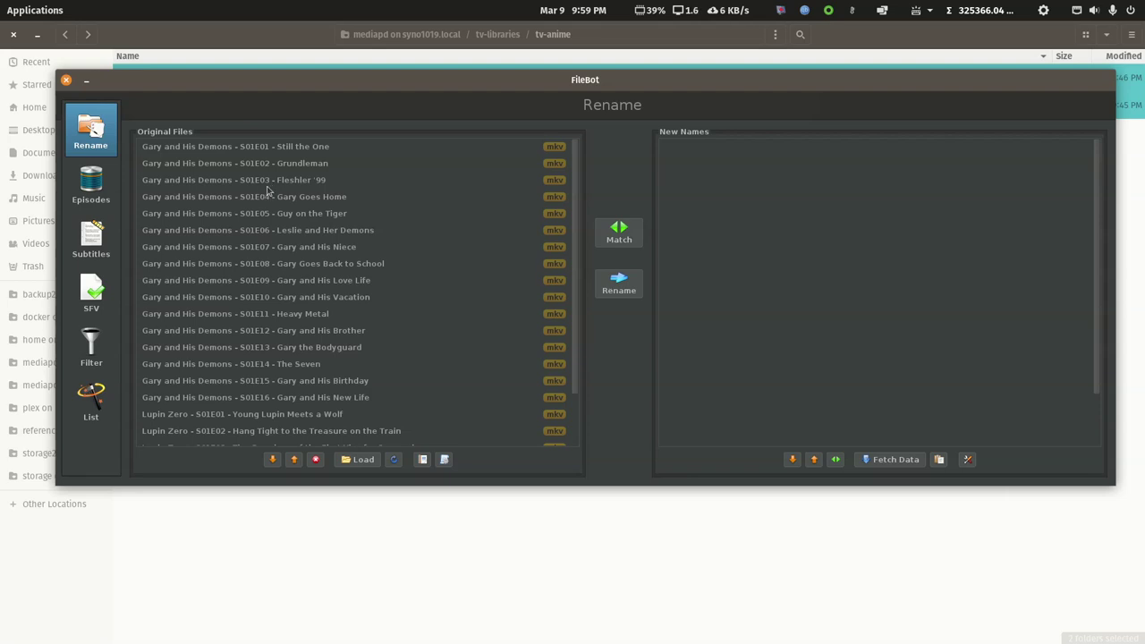
Match the loaded episode files against TheTVDB in episode mode, choosing Lupin Zero as the best match for "Lupin".
scroll(225, 391, down, 2)
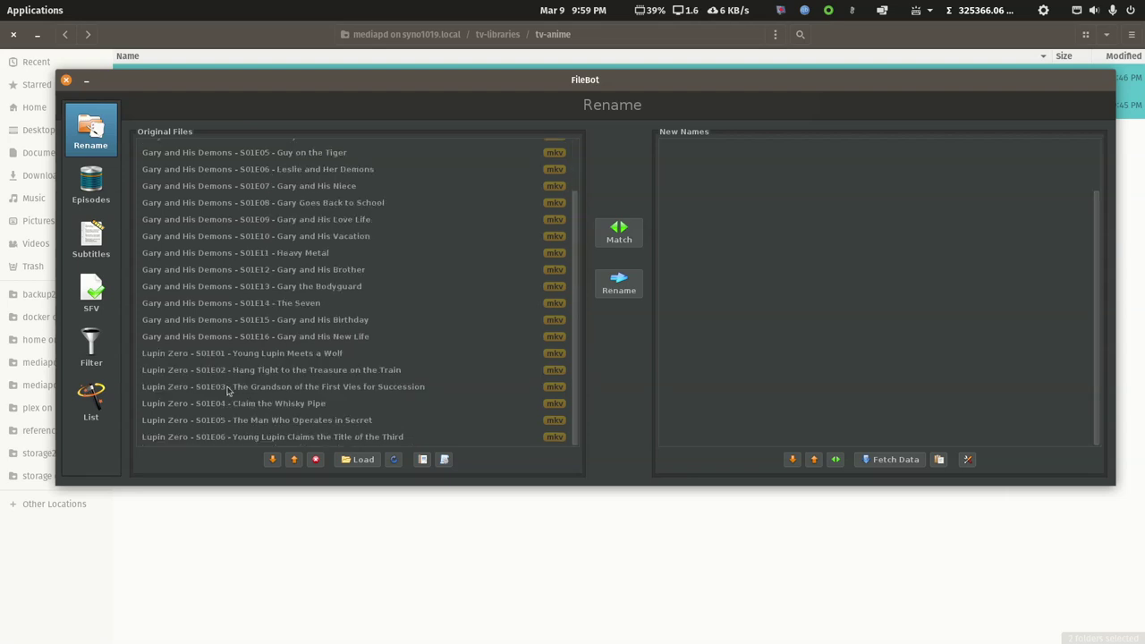
scroll(249, 374, up, 2)
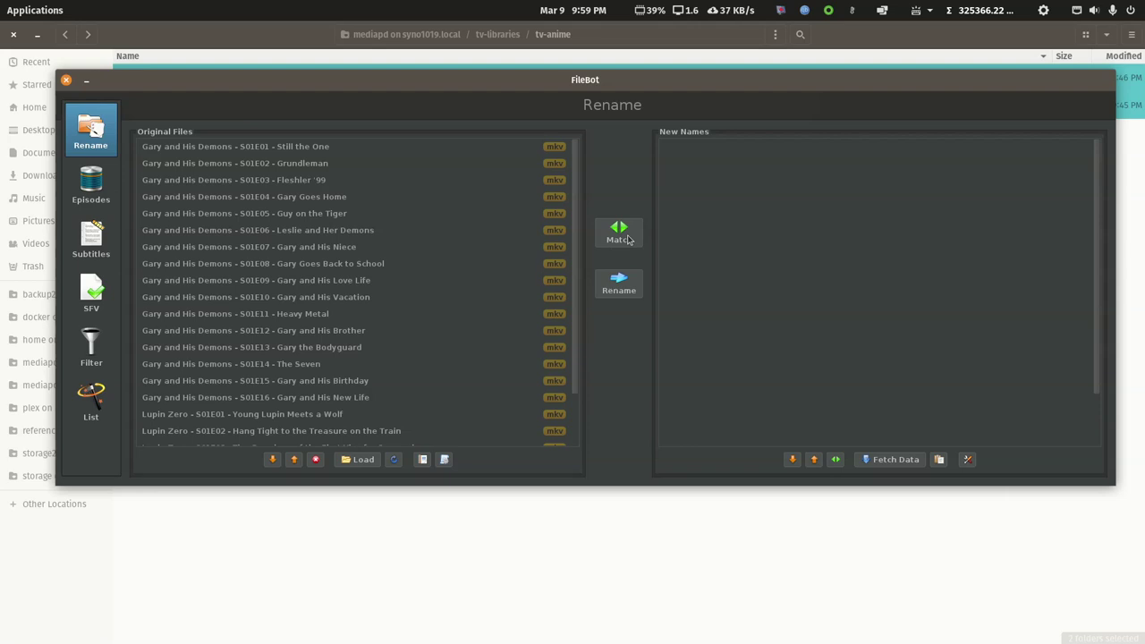
click(629, 240)
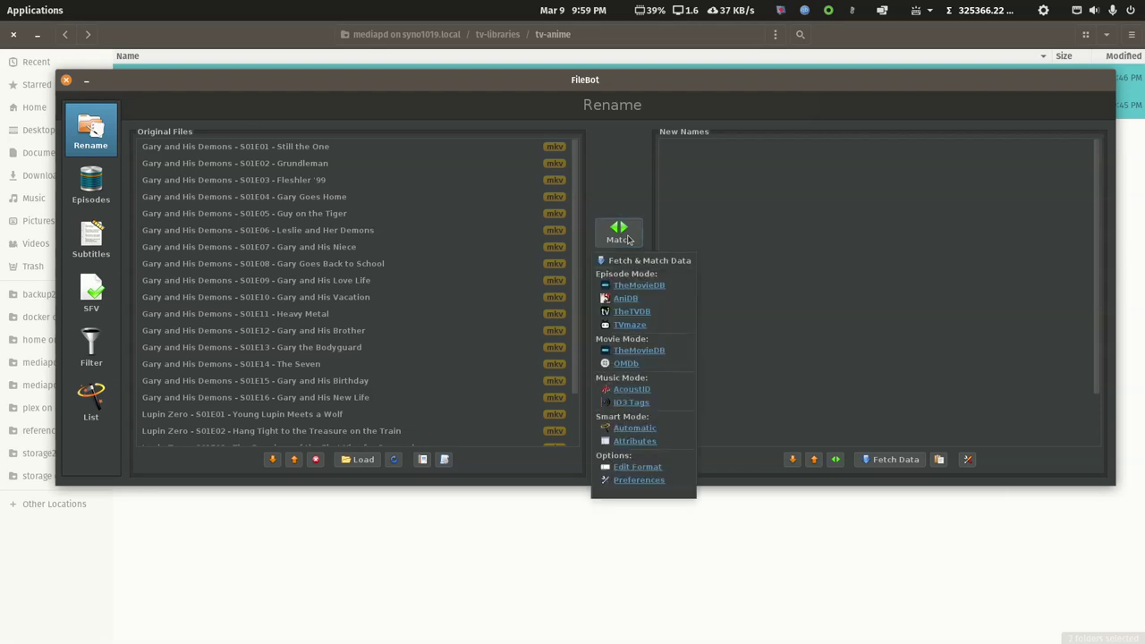
click(628, 314)
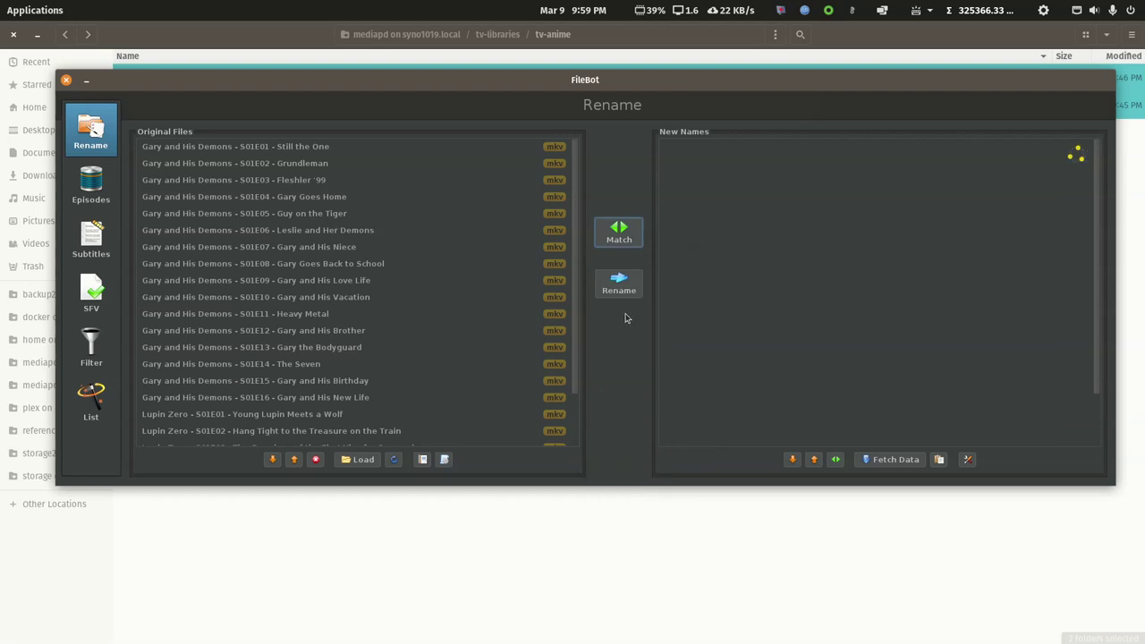
click(356, 281)
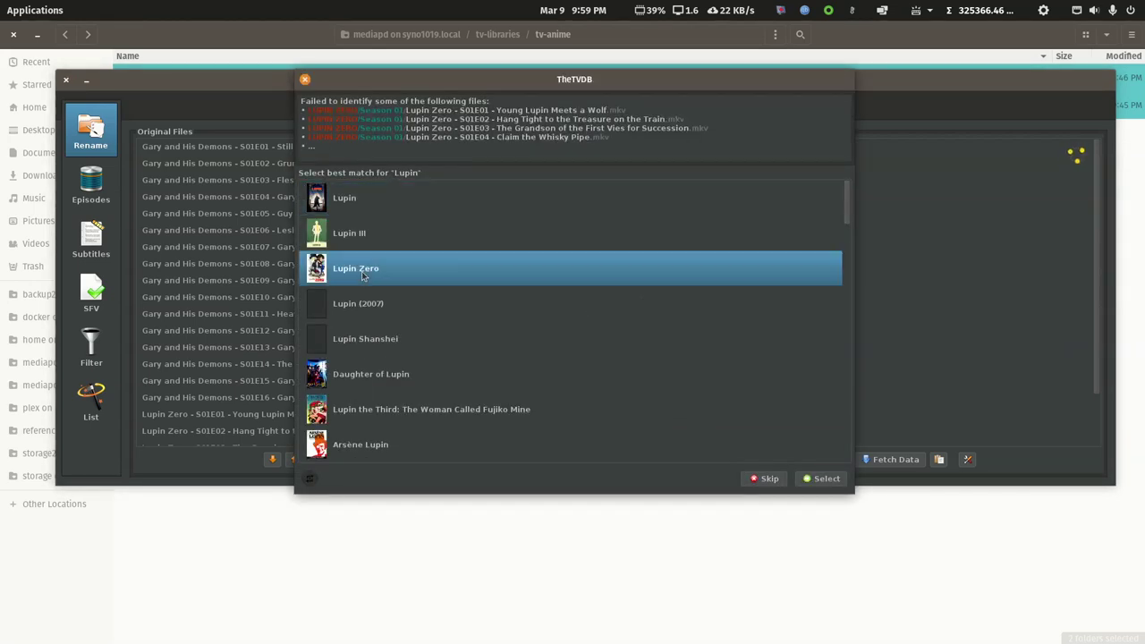
click(824, 483)
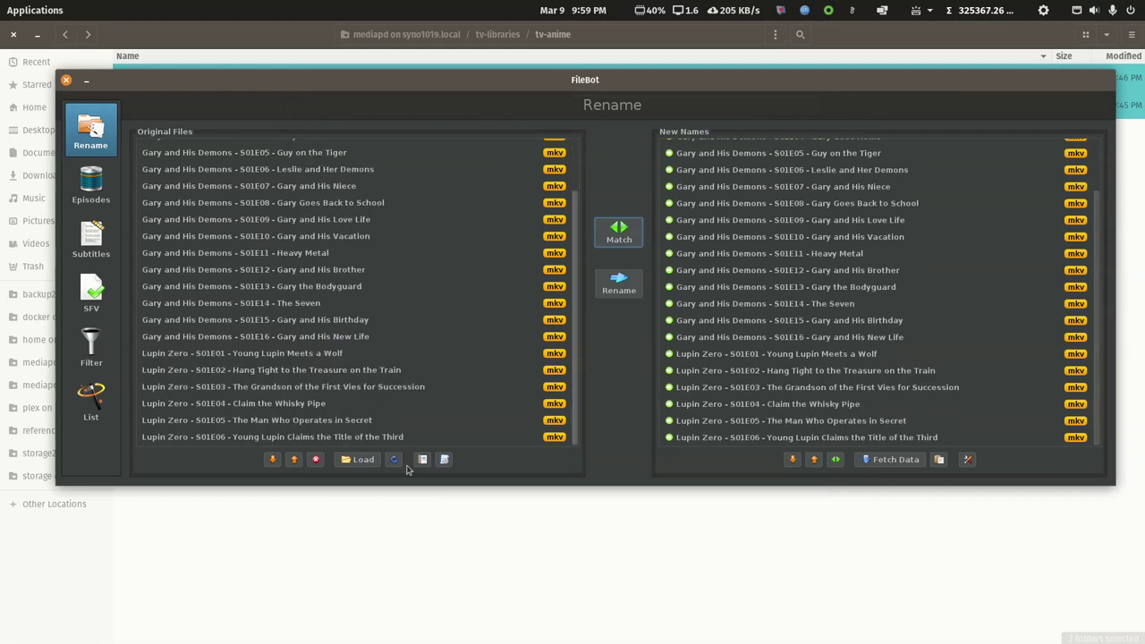
Apply the preset TV Series - TVDB Structure By Airdate to the loaded files, choosing Lupin Zero as the match.
click(444, 460)
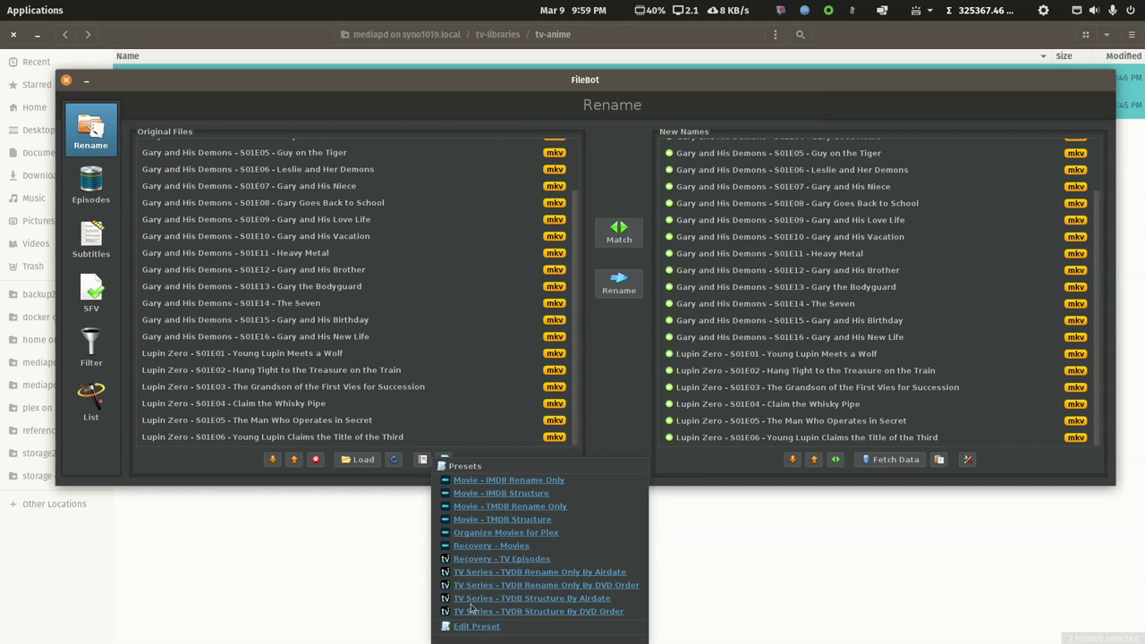
click(560, 598)
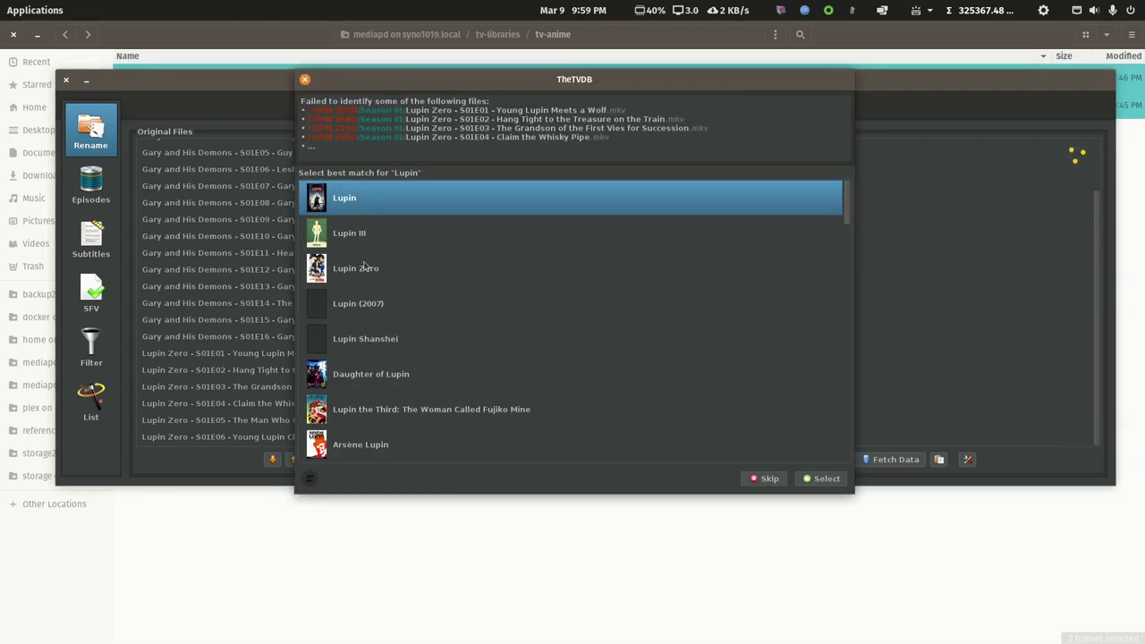
click(364, 268)
click(825, 478)
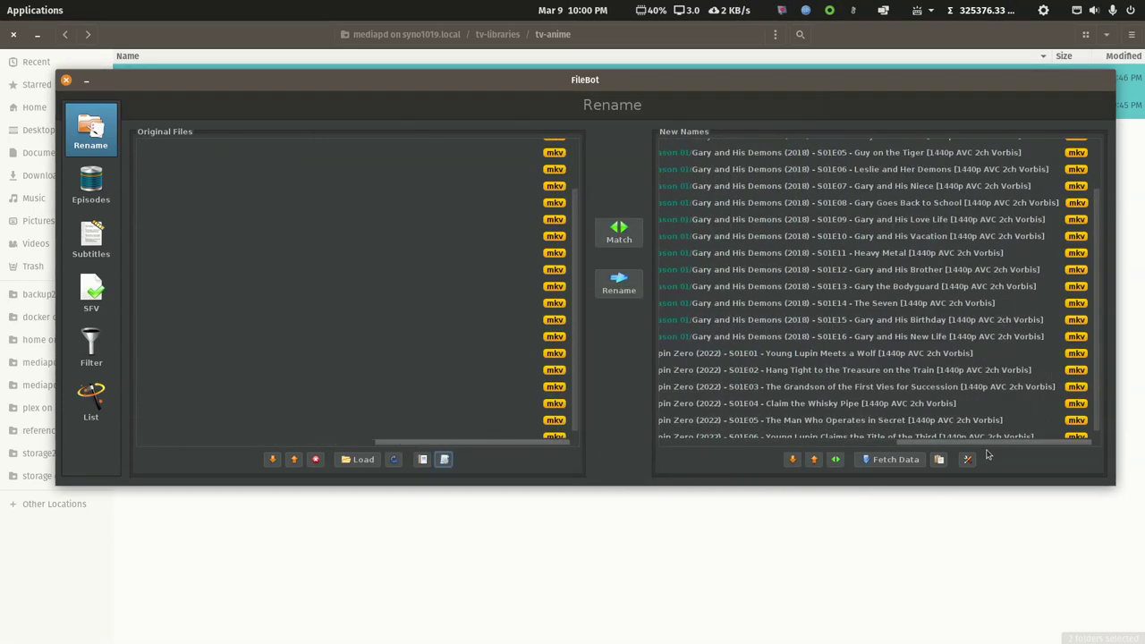
Examine the proposed folder paths and file names for both shows, including the year and the media details at the end.
scroll(975, 443, left, 5)
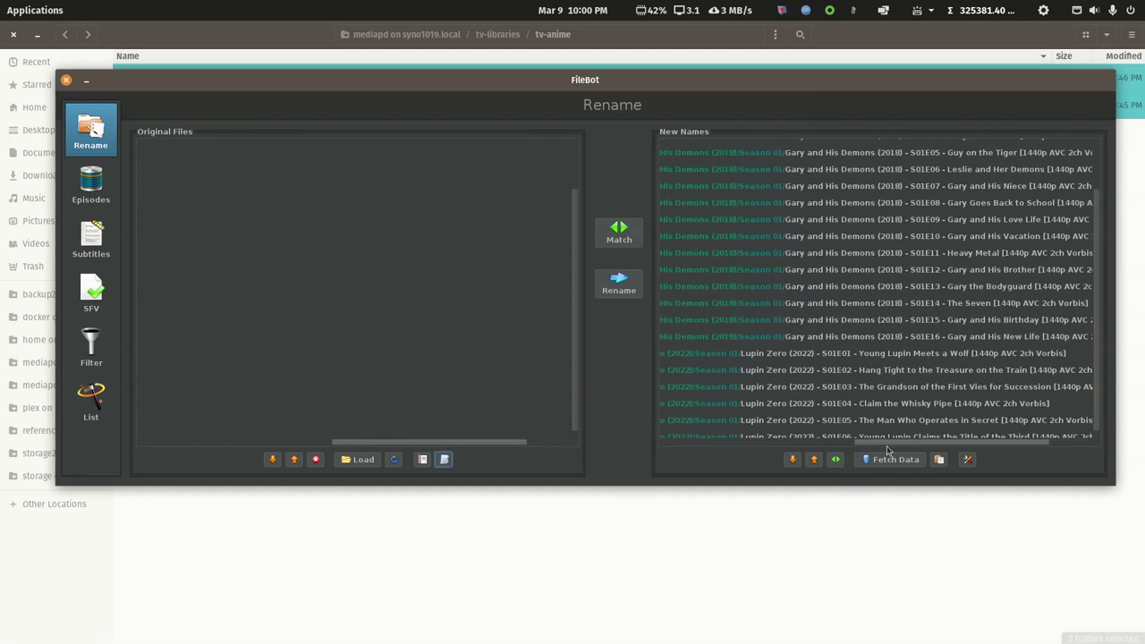
scroll(889, 450, left, 3)
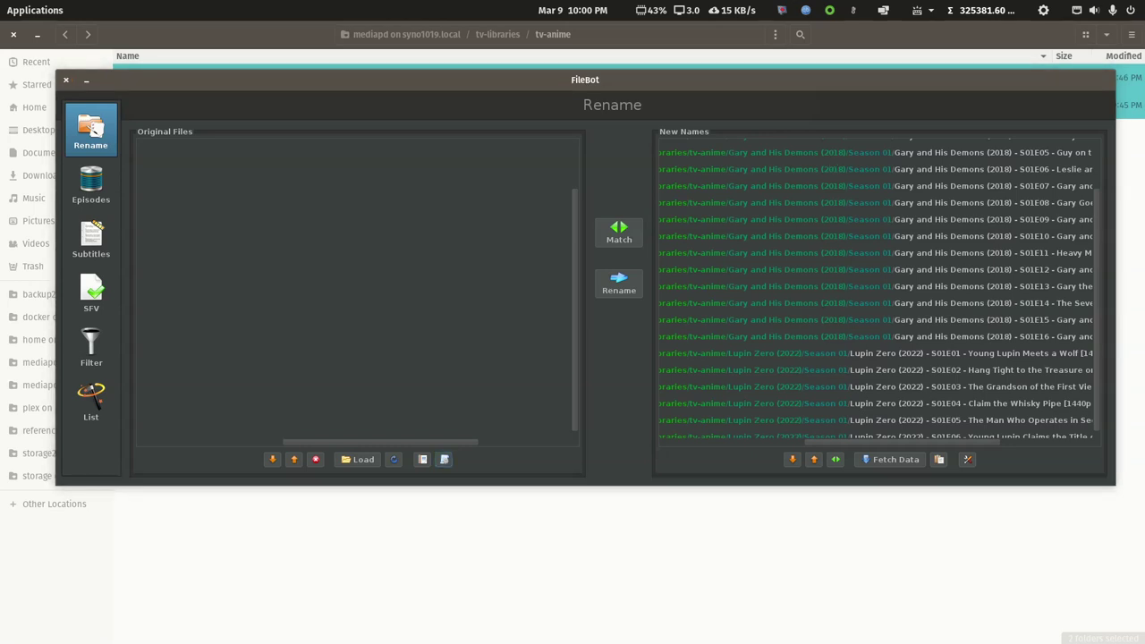
drag(917, 443, 1015, 445)
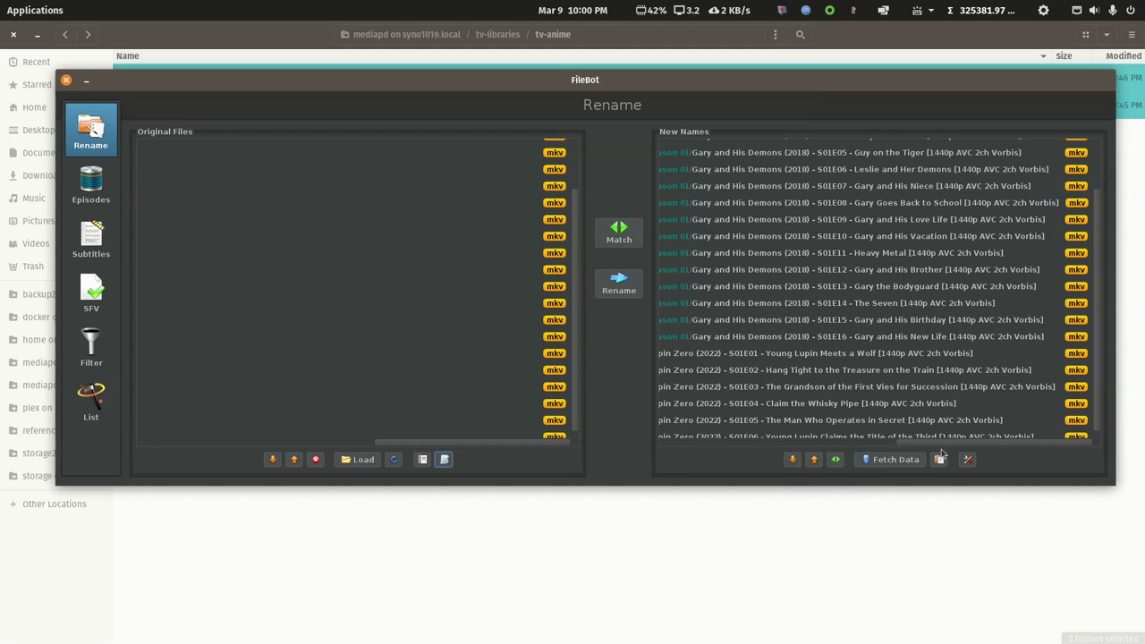
drag(939, 444, 831, 444)
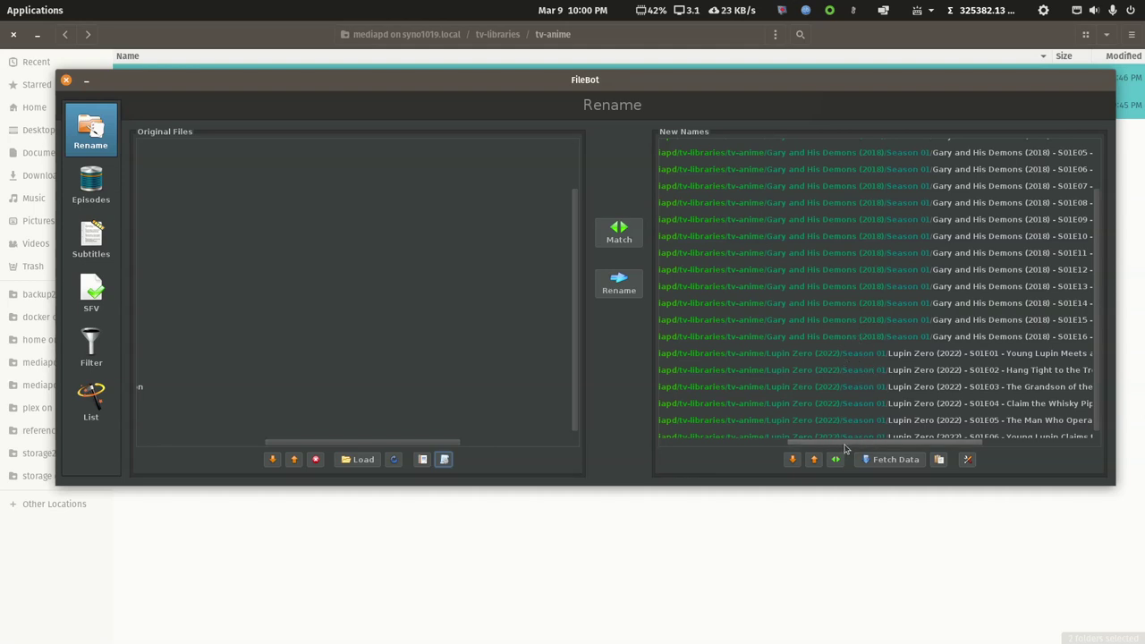
drag(847, 443, 920, 445)
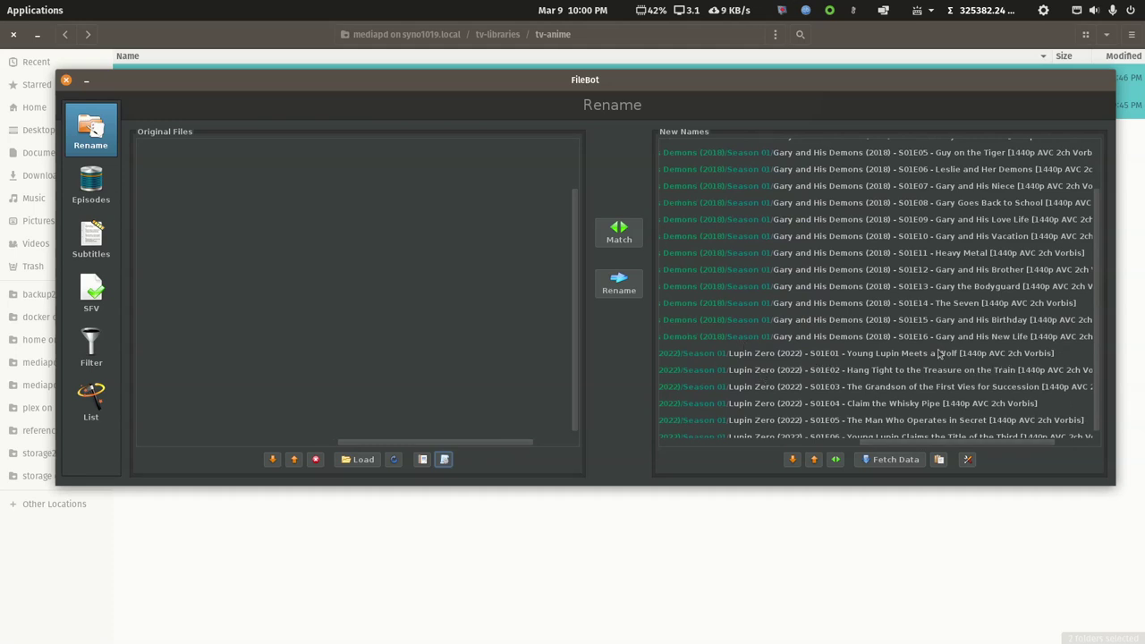
Close FileBot without renaming and reopen it with only the Gary and His Demons folder from tv-anime.
click(67, 81)
double_click(177, 35)
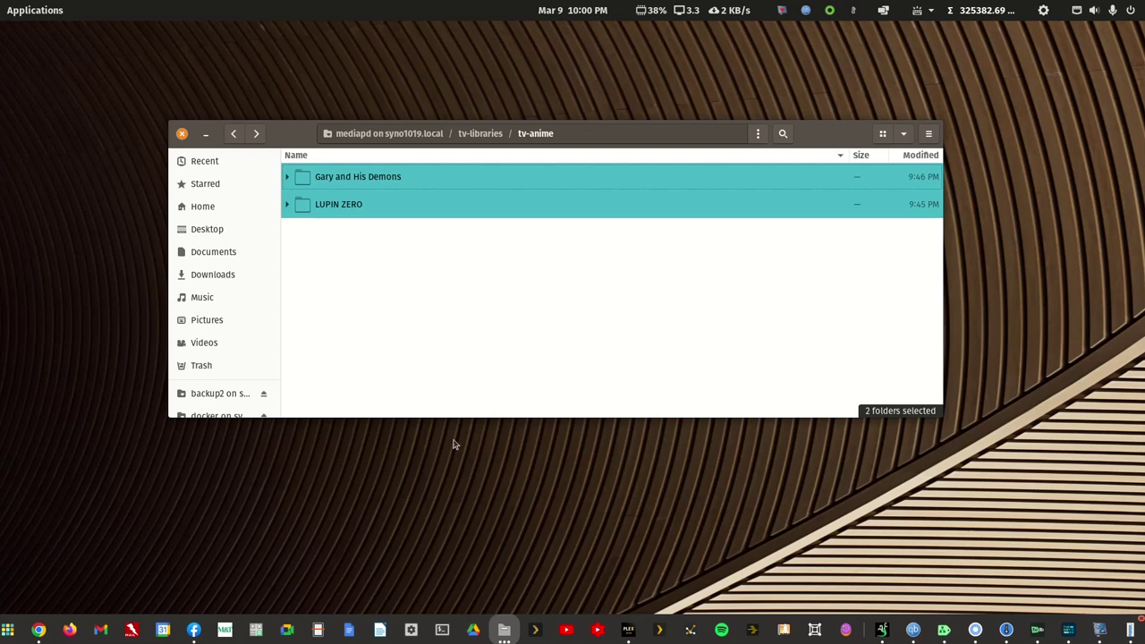
click(351, 309)
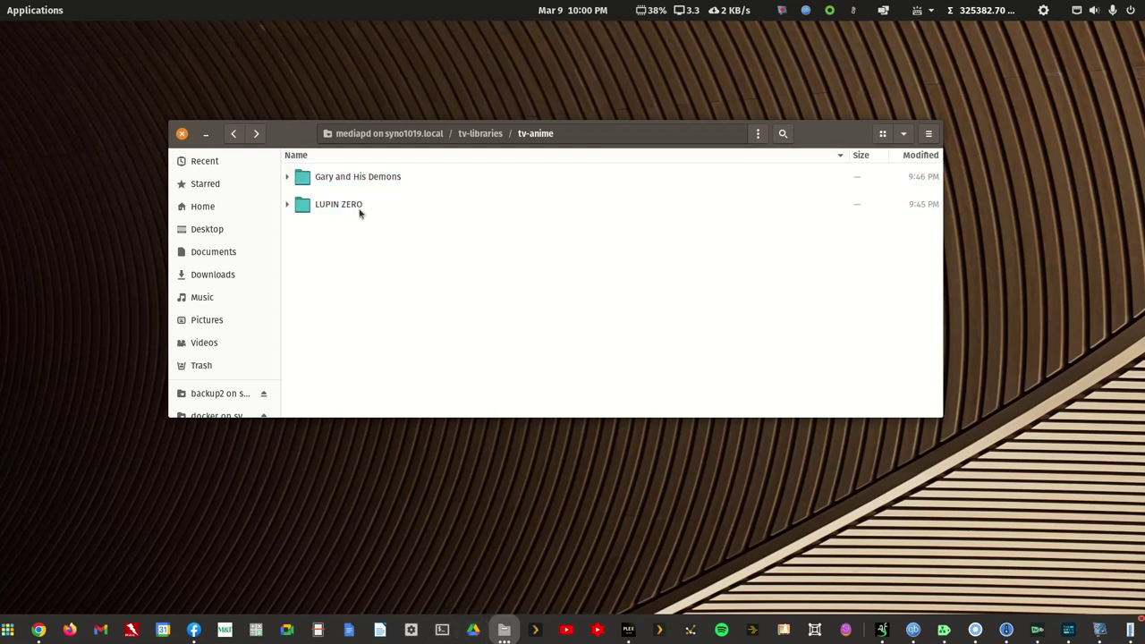
right_click(353, 179)
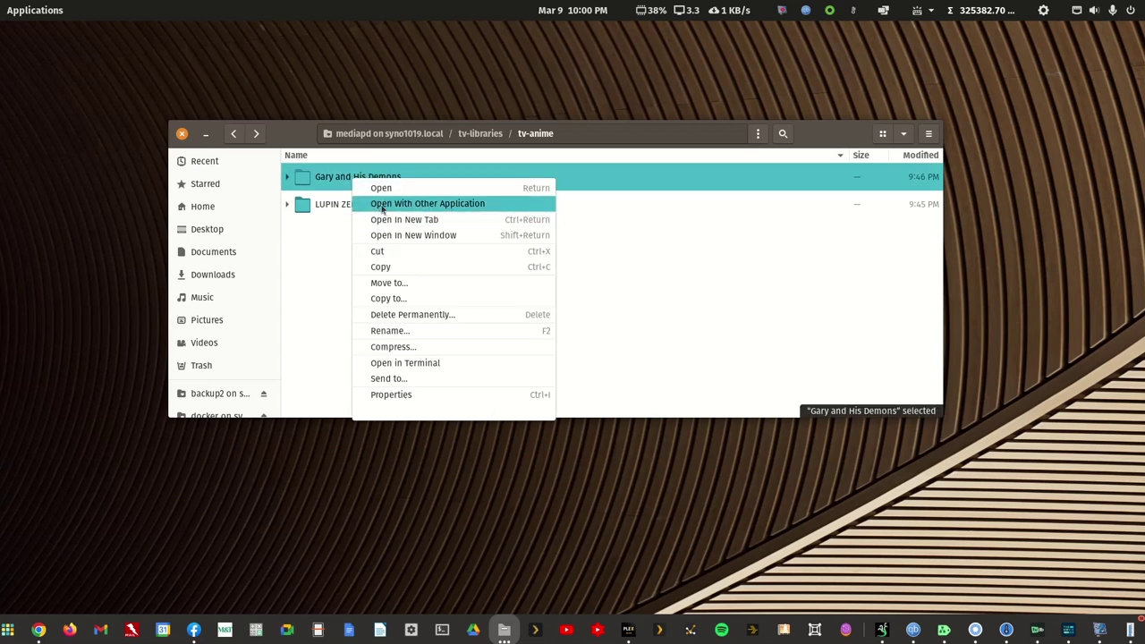
click(383, 204)
click(658, 158)
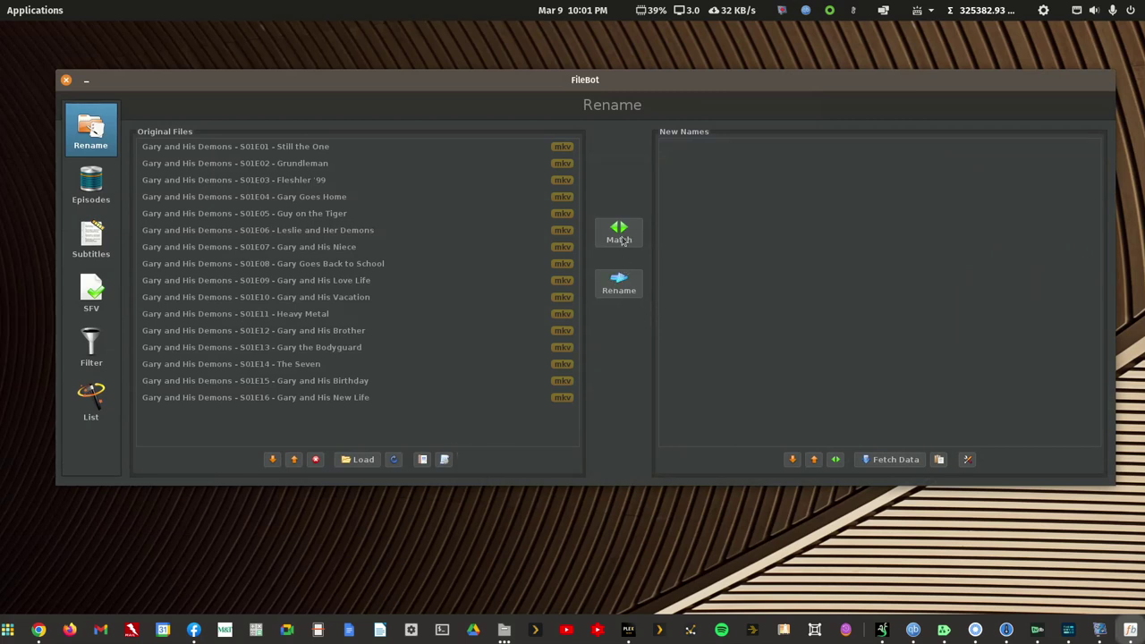
Match the Gary and His Demons files against TheMovieDB in episode mode and apply the Organize Episodes for Plex preset.
click(623, 235)
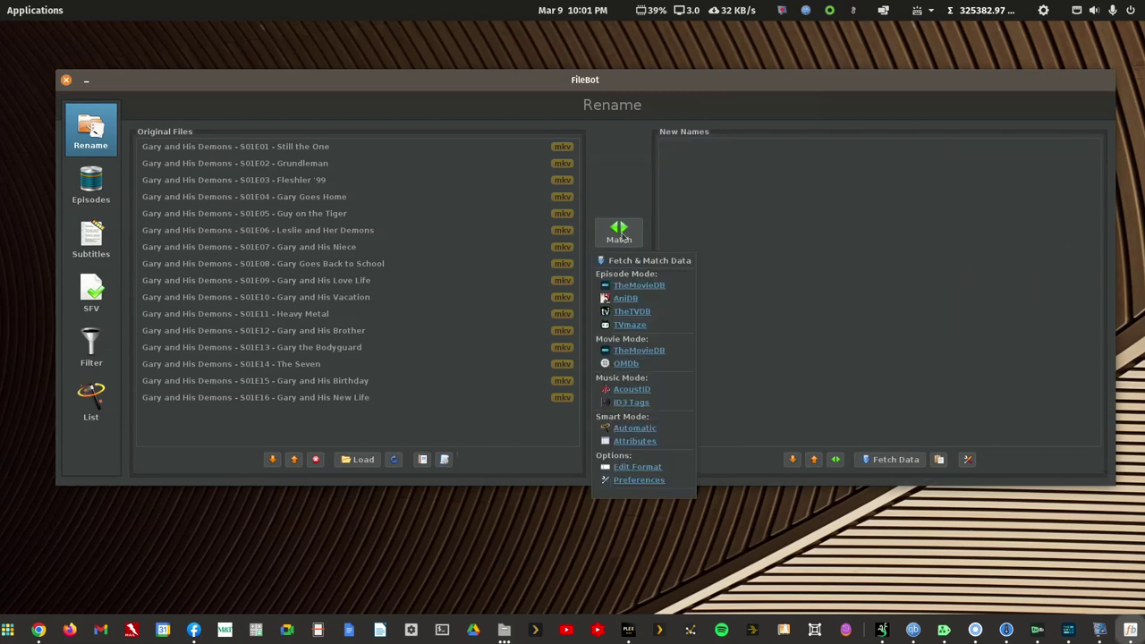
click(631, 286)
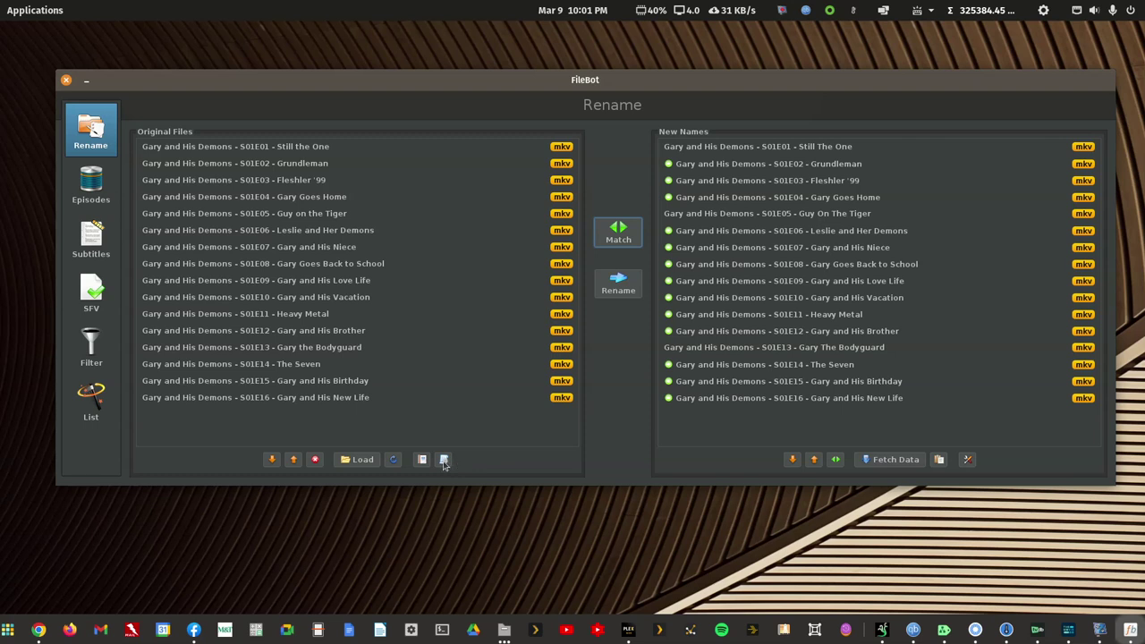
click(445, 462)
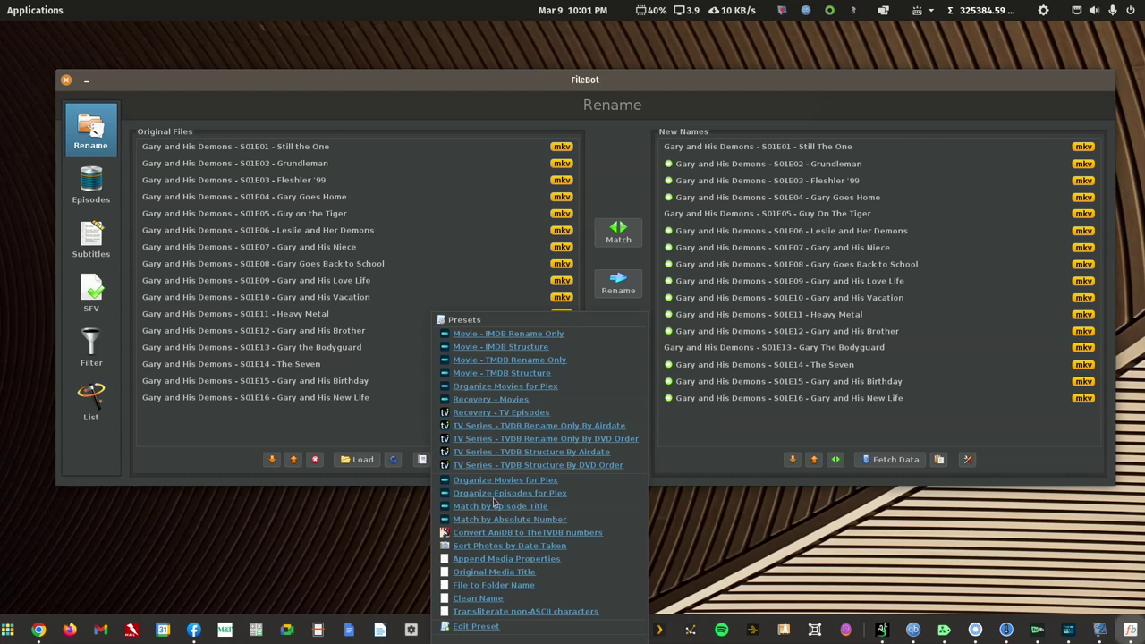
click(537, 495)
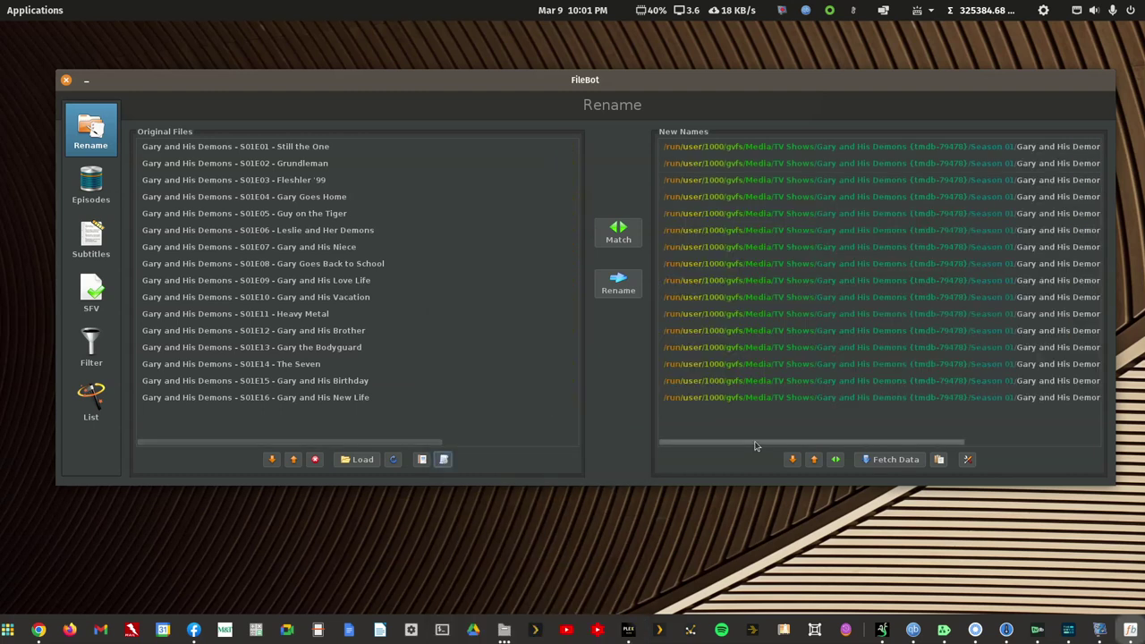
drag(757, 442, 721, 439)
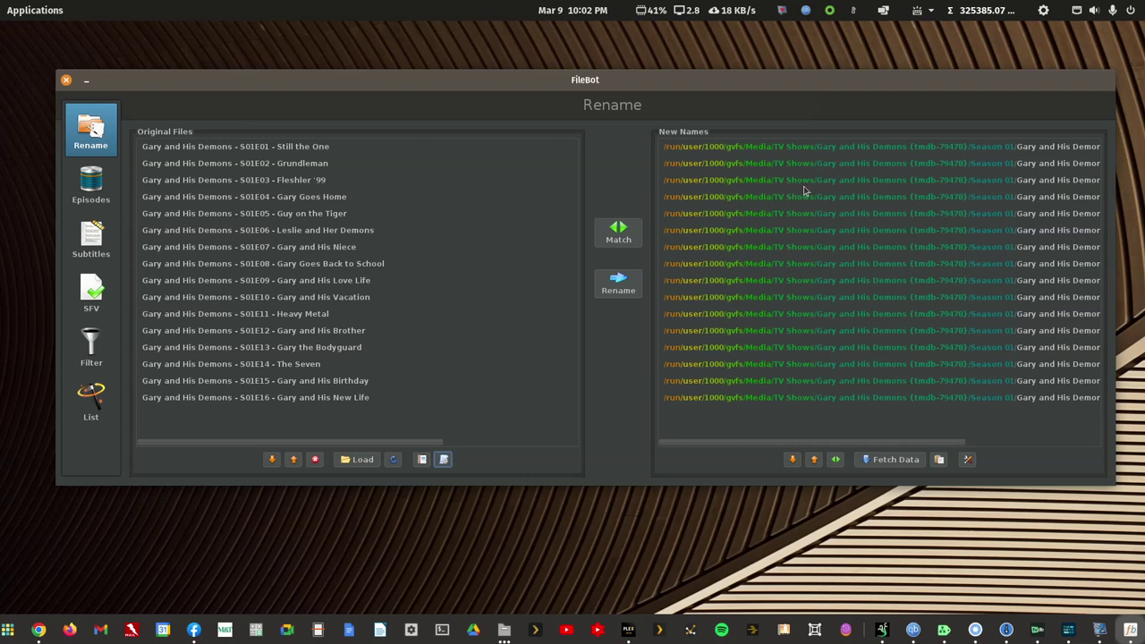
Rename the Gary and His Demons files with the preset TV Series - TVDB Structure By Airdate and close FileBot.
click(445, 460)
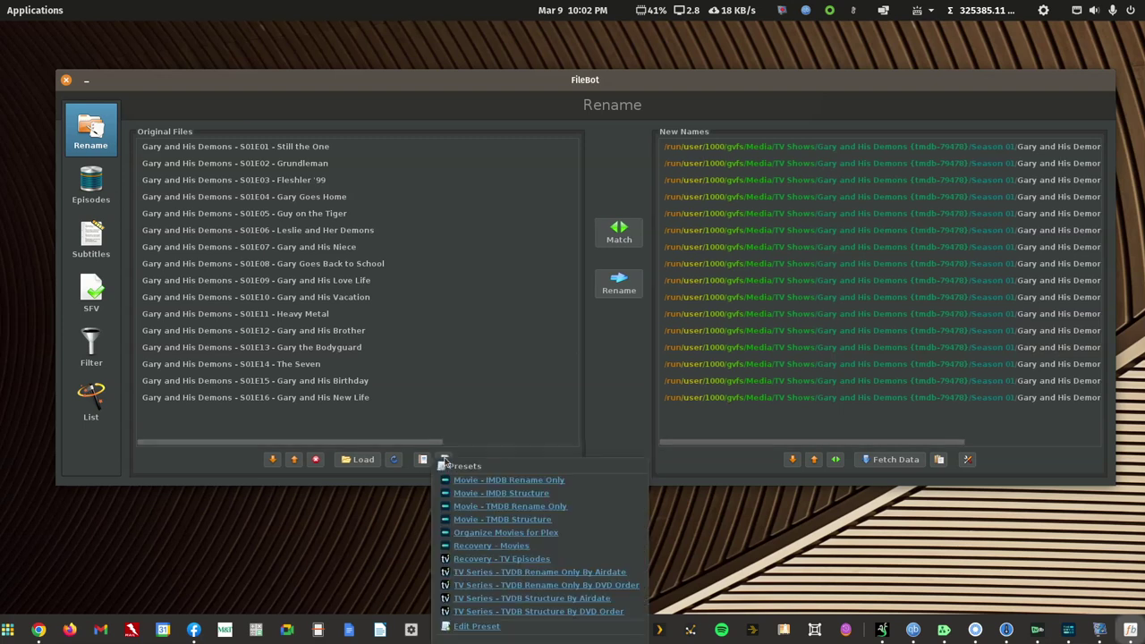
click(509, 599)
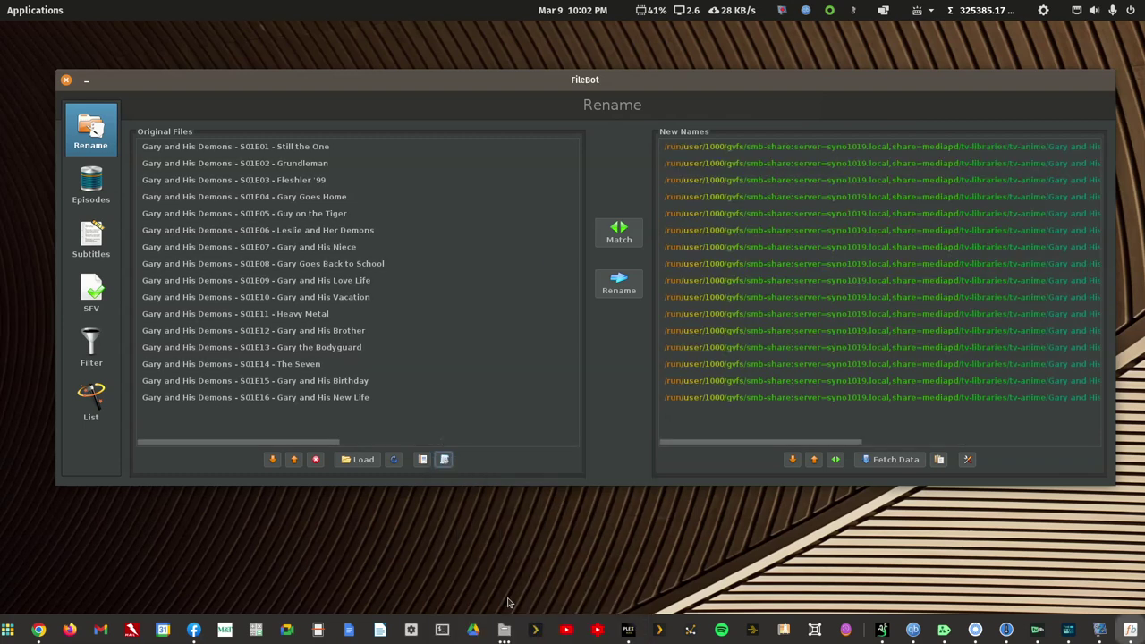
click(618, 279)
click(65, 80)
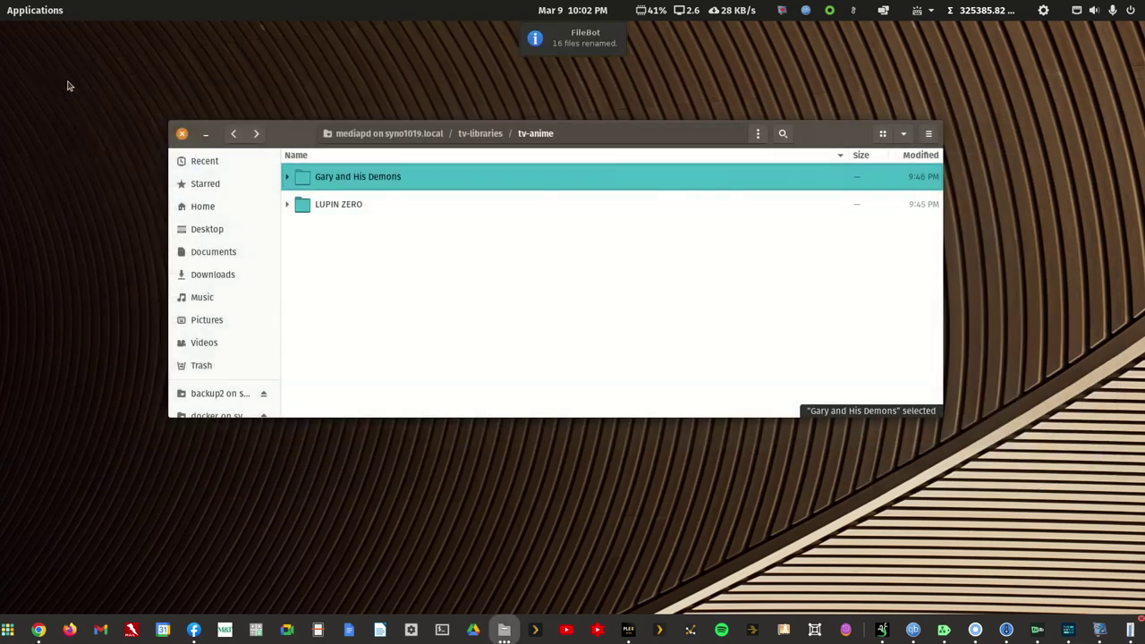
Refresh the tv-anime folder and examine the renamed episode files in Season 01 of Gary and His Demons (2018).
click(234, 134)
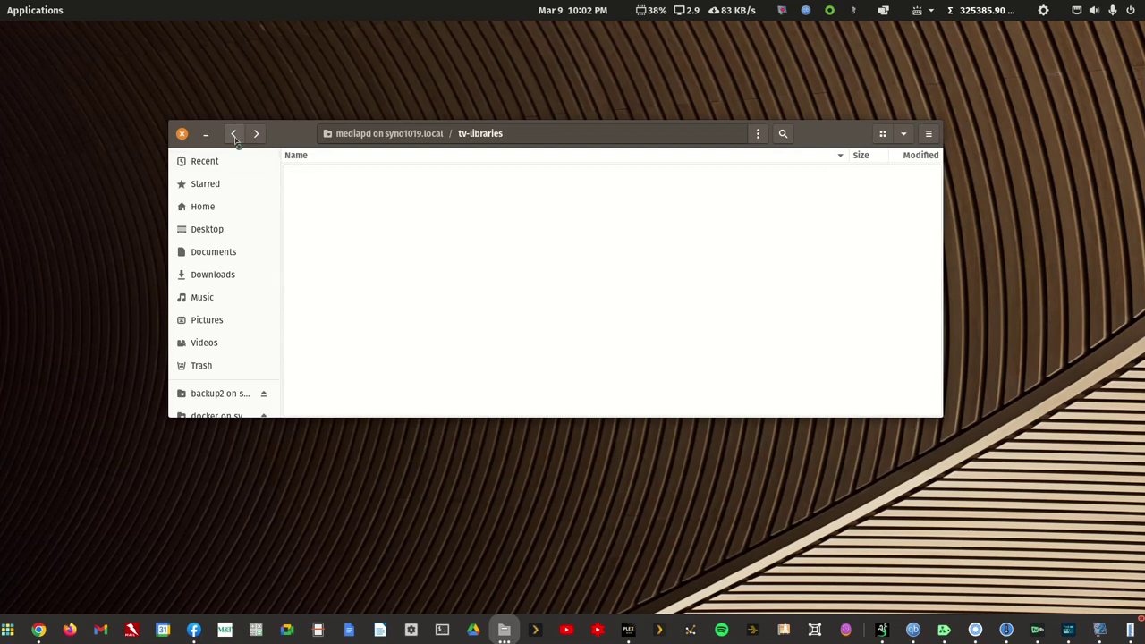
double_click(333, 182)
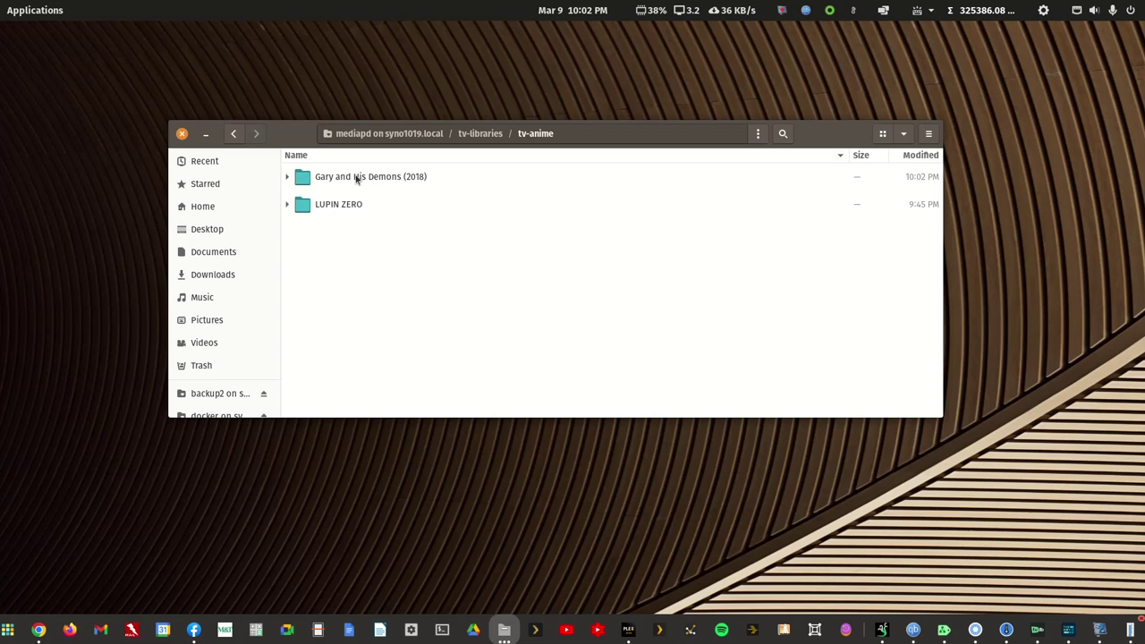
double_click(356, 179)
double_click(350, 182)
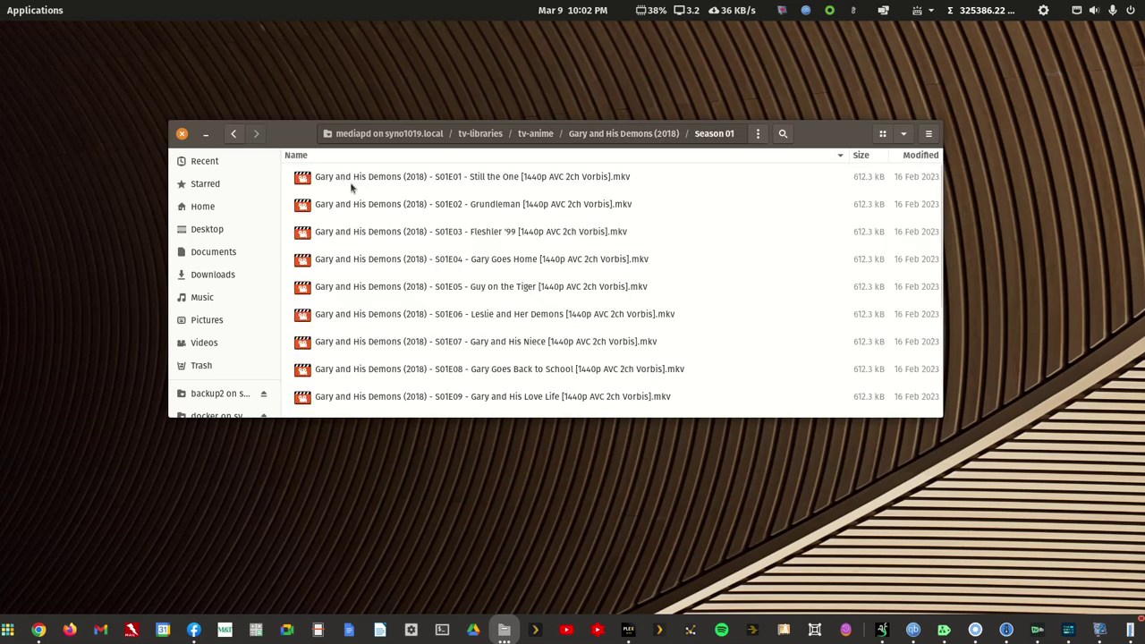
click(233, 133)
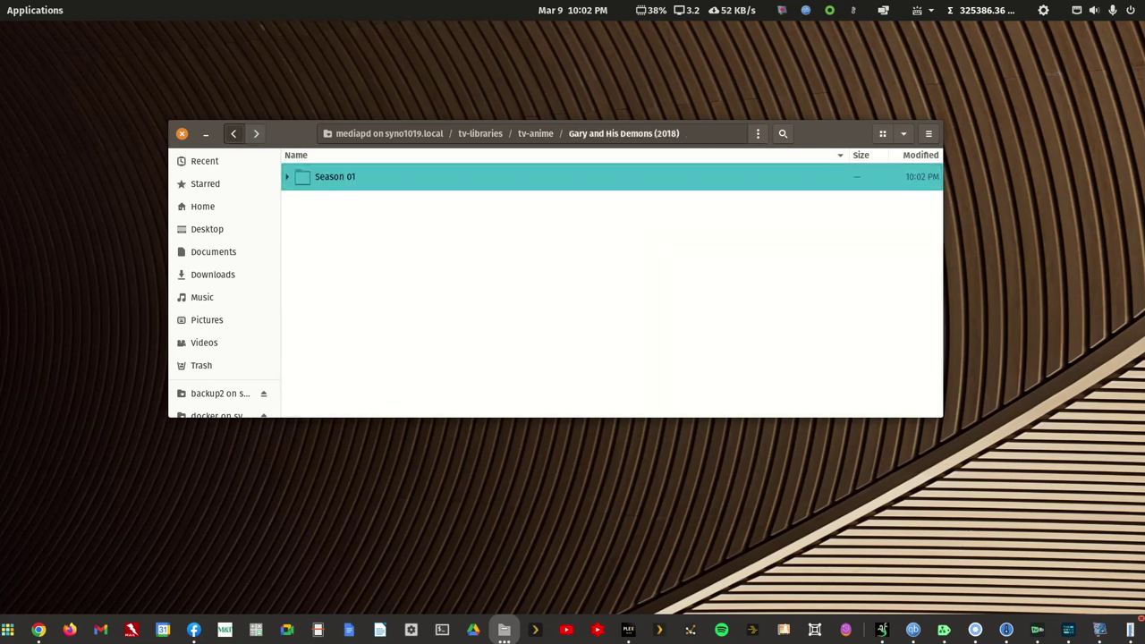
click(234, 133)
Examine the original episode file names in Season 01 of the LUPIN ZERO folder and return to tv-anime.
double_click(336, 205)
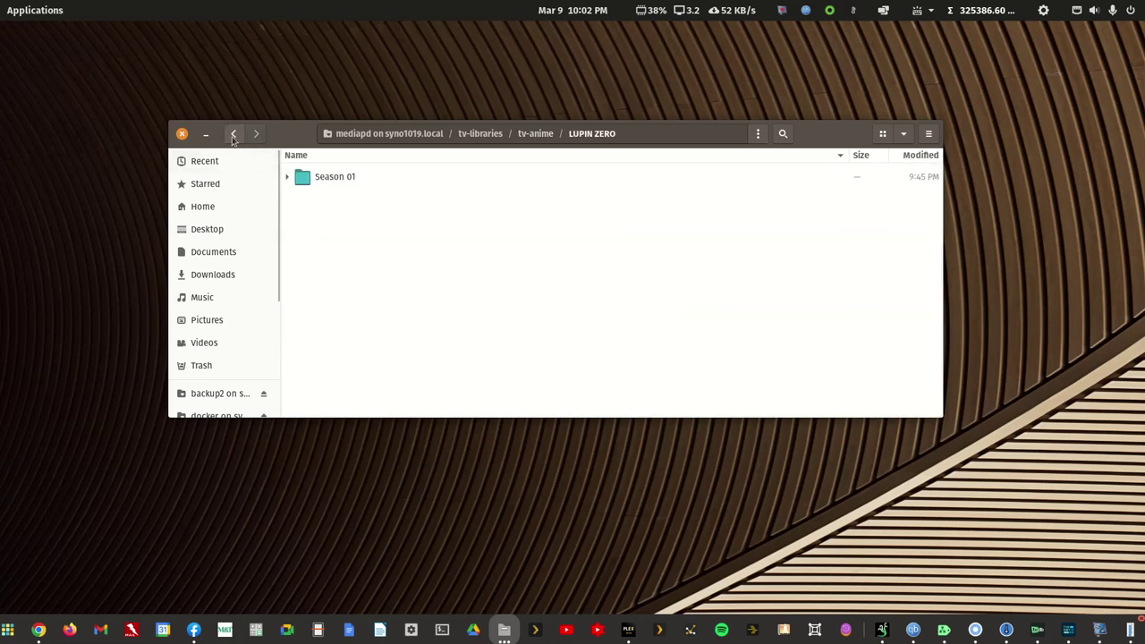
click(234, 134)
double_click(332, 211)
double_click(336, 183)
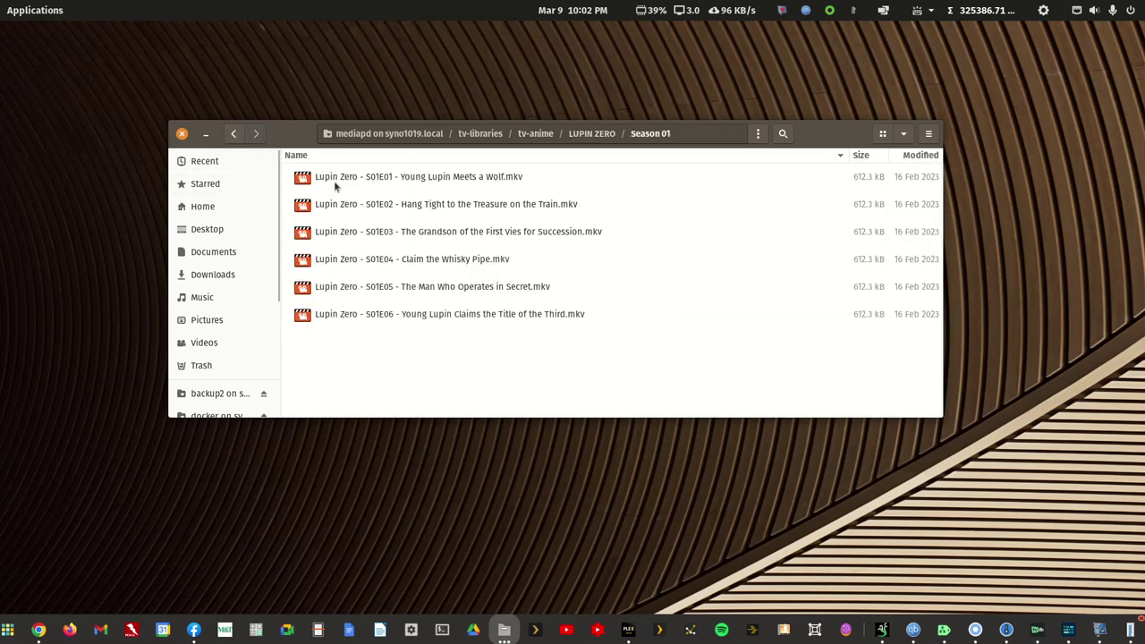
click(233, 133)
click(233, 133)
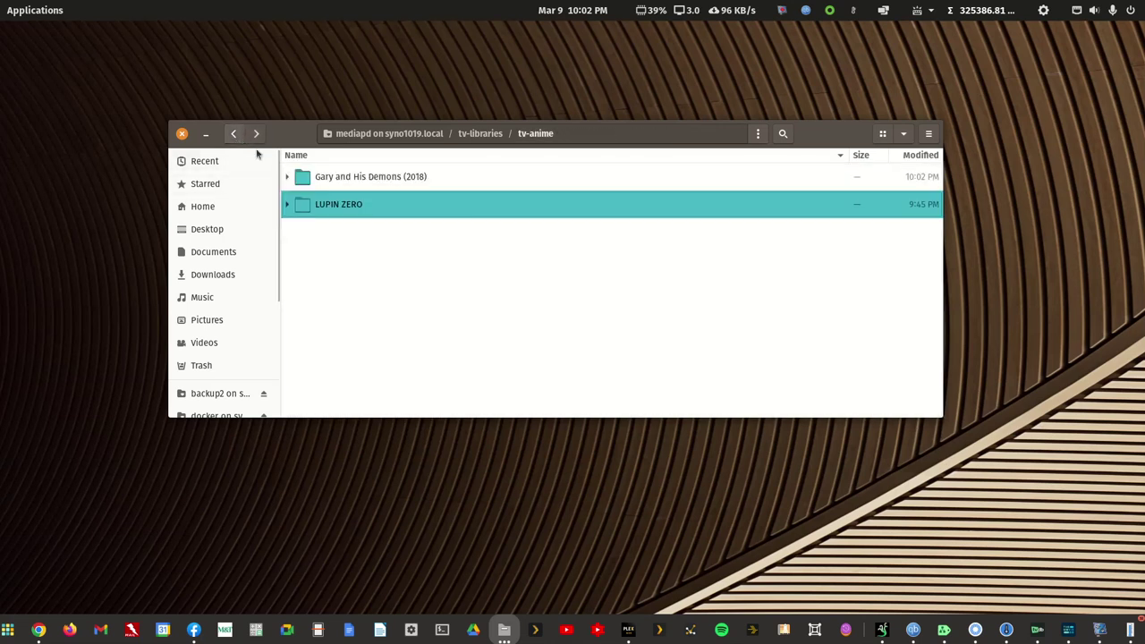
Open the LUPIN ZERO folder from tv-anime with FileBot.
right_click(319, 207)
click(353, 230)
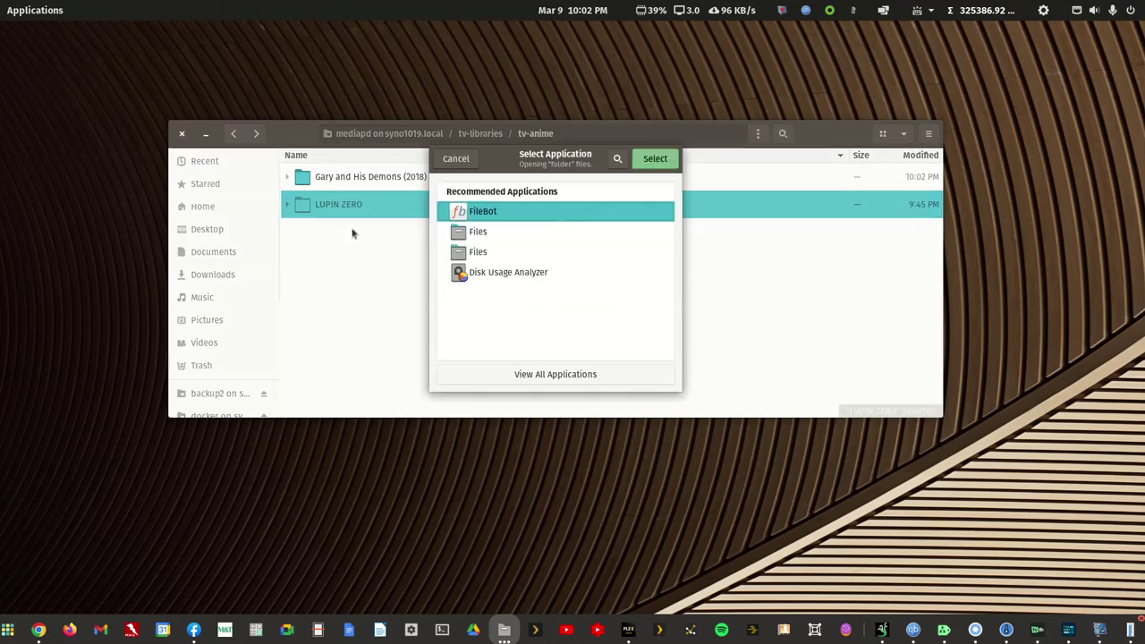
click(665, 161)
Examine the format expression of the preset TV Series - TVDB Structure By Airdate from end to start, and close the editor without saving.
click(445, 459)
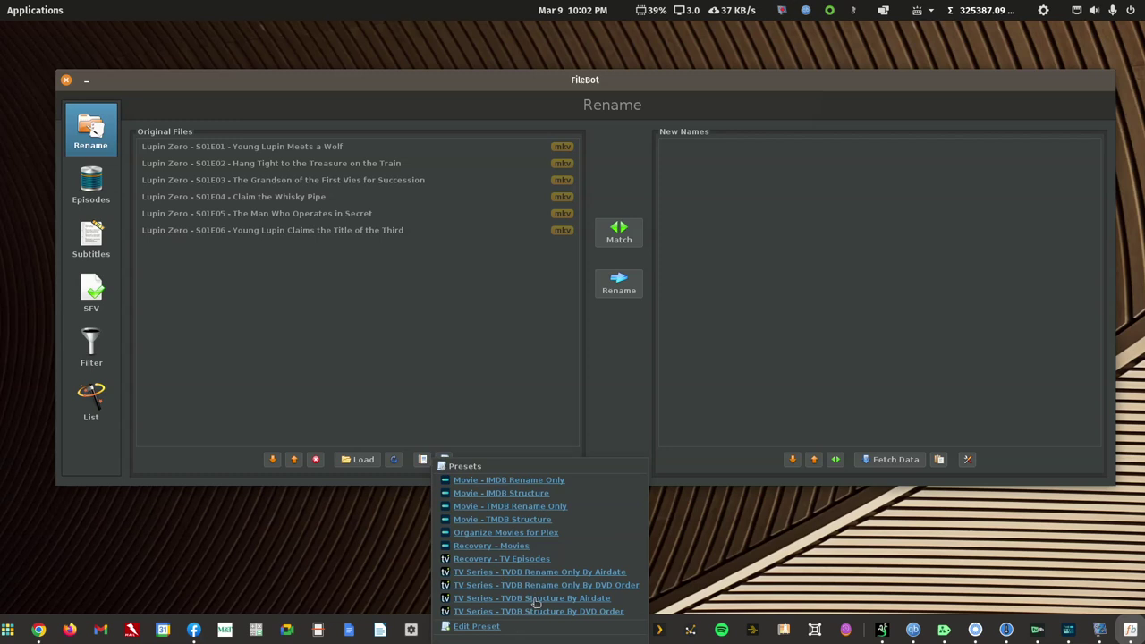
click(492, 627)
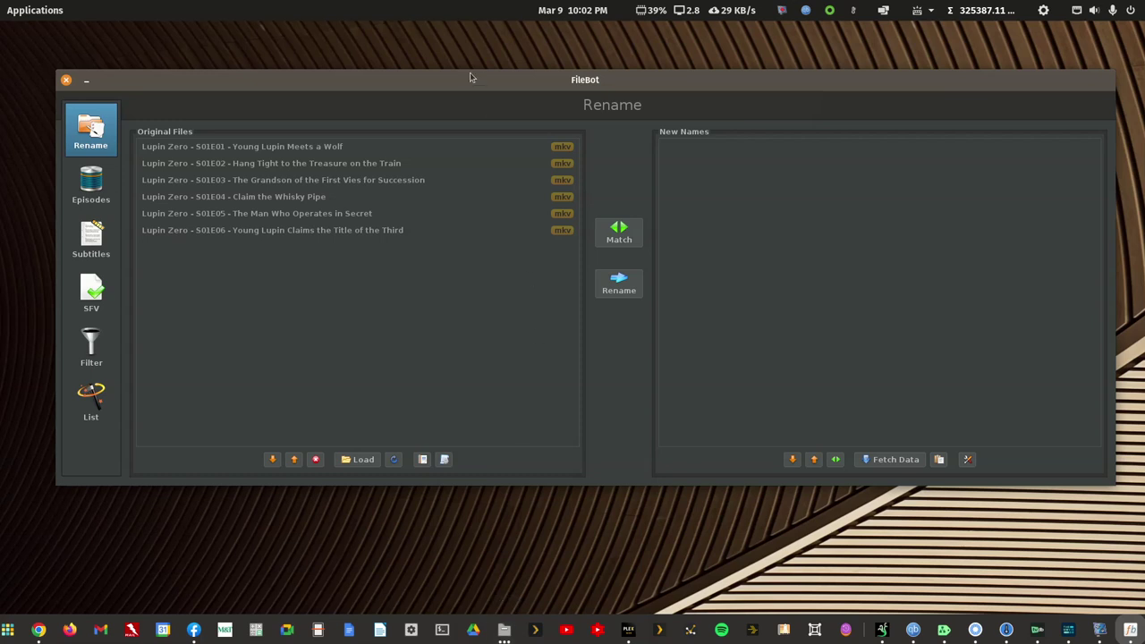
drag(472, 78, 460, 40)
click(434, 423)
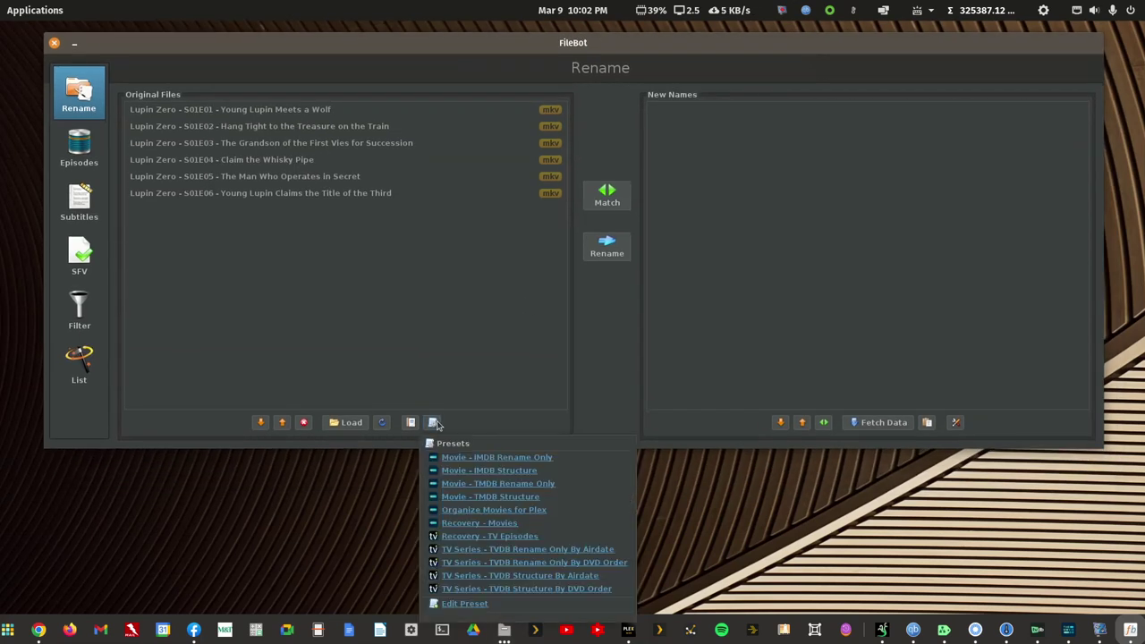
click(467, 605)
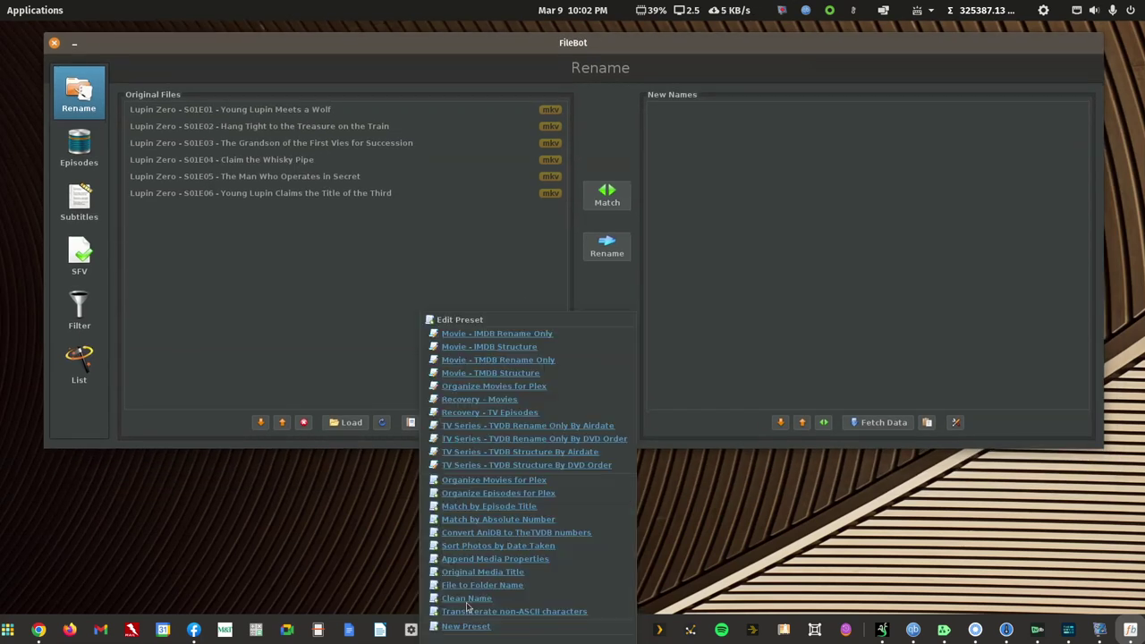
click(514, 452)
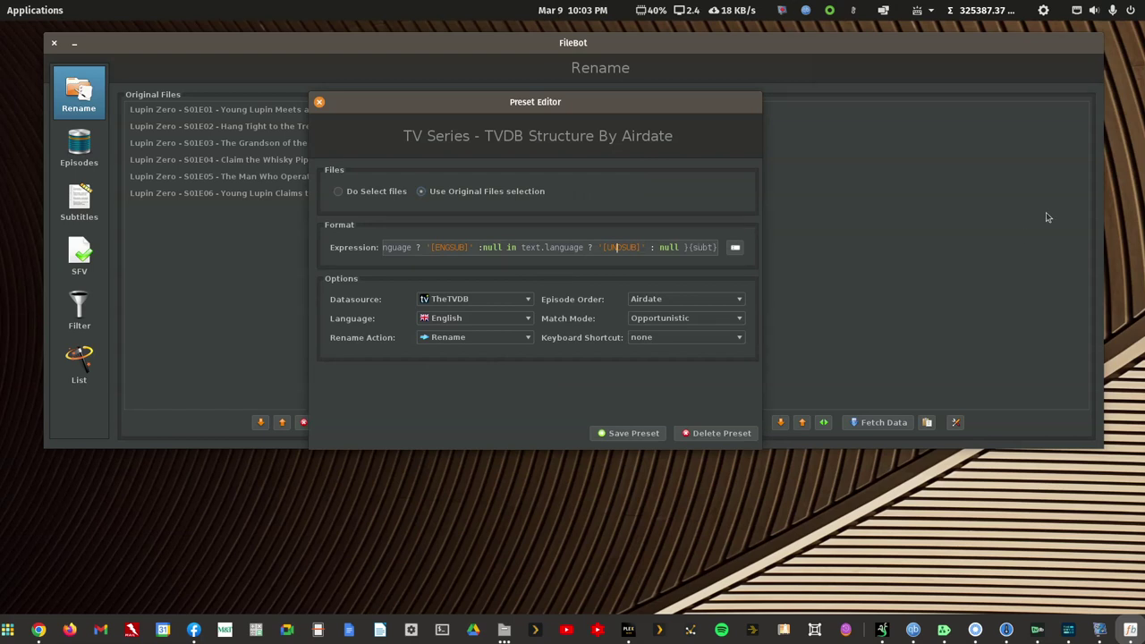
key(Left)
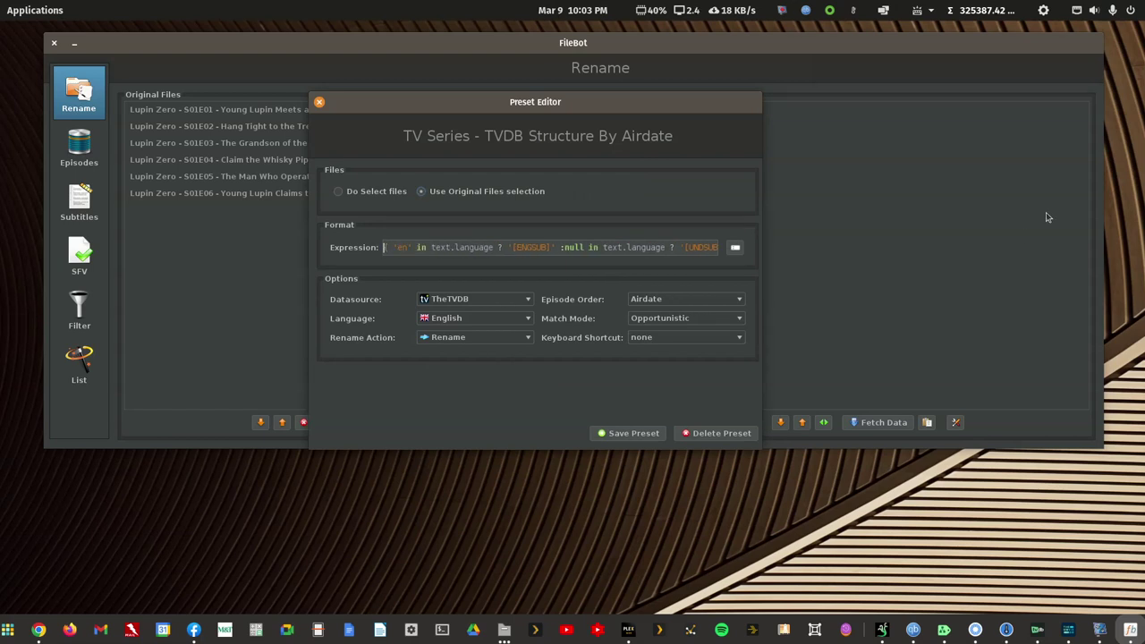
key(Left)
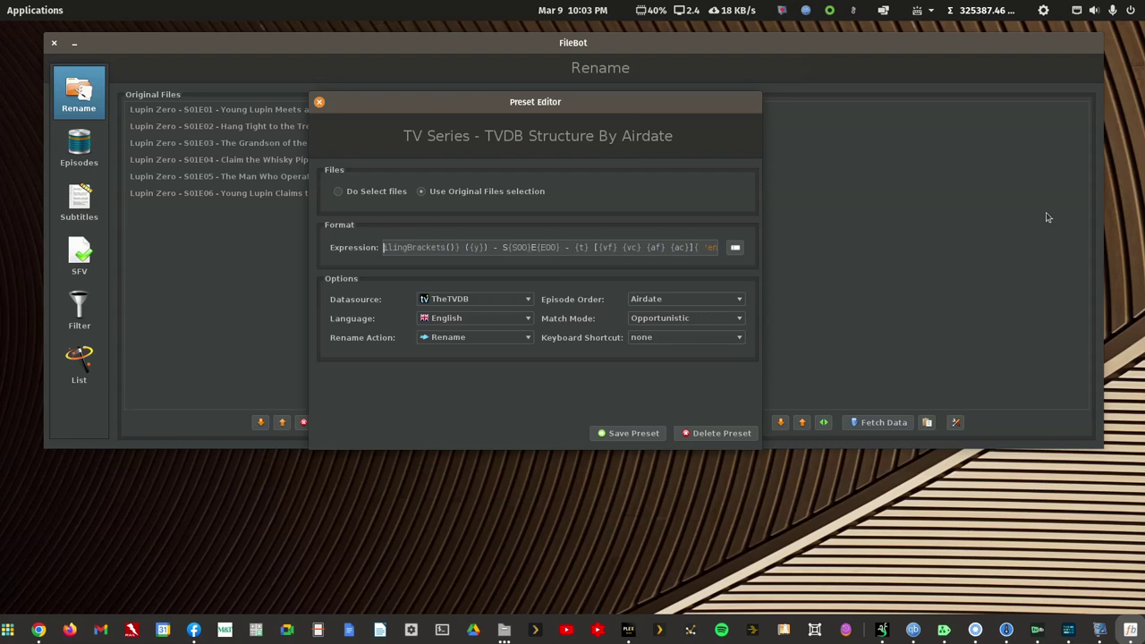
key(Left)
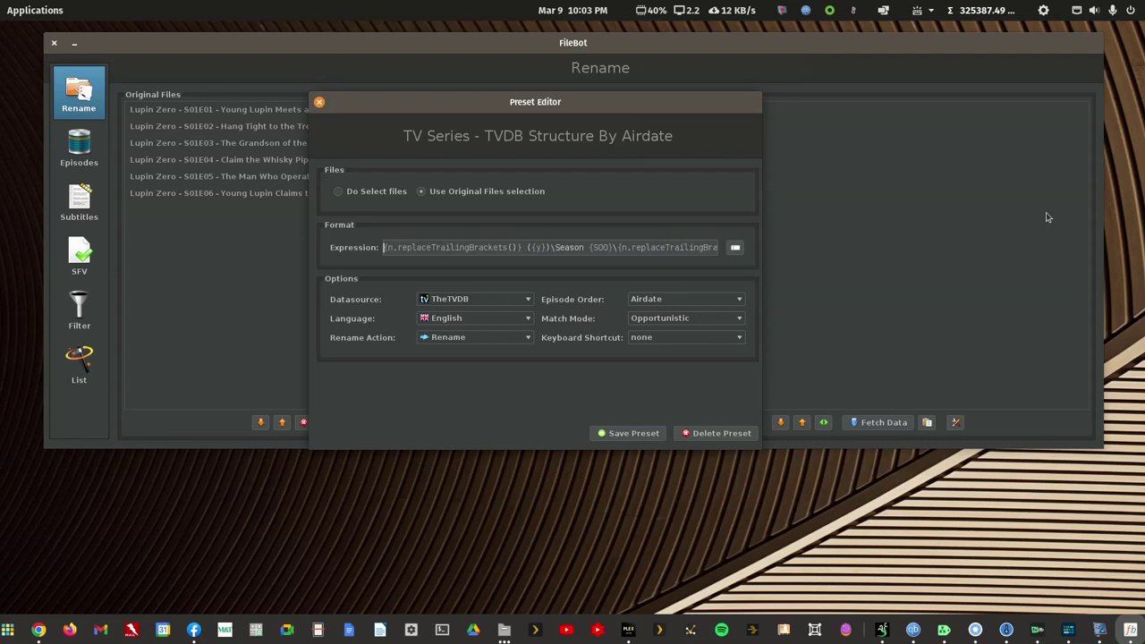
click(319, 102)
Apply the preset TV Series - TVDB Structure By Airdate to the Lupin Zero files, choosing Lupin Zero as the best match for "Lupin".
click(433, 422)
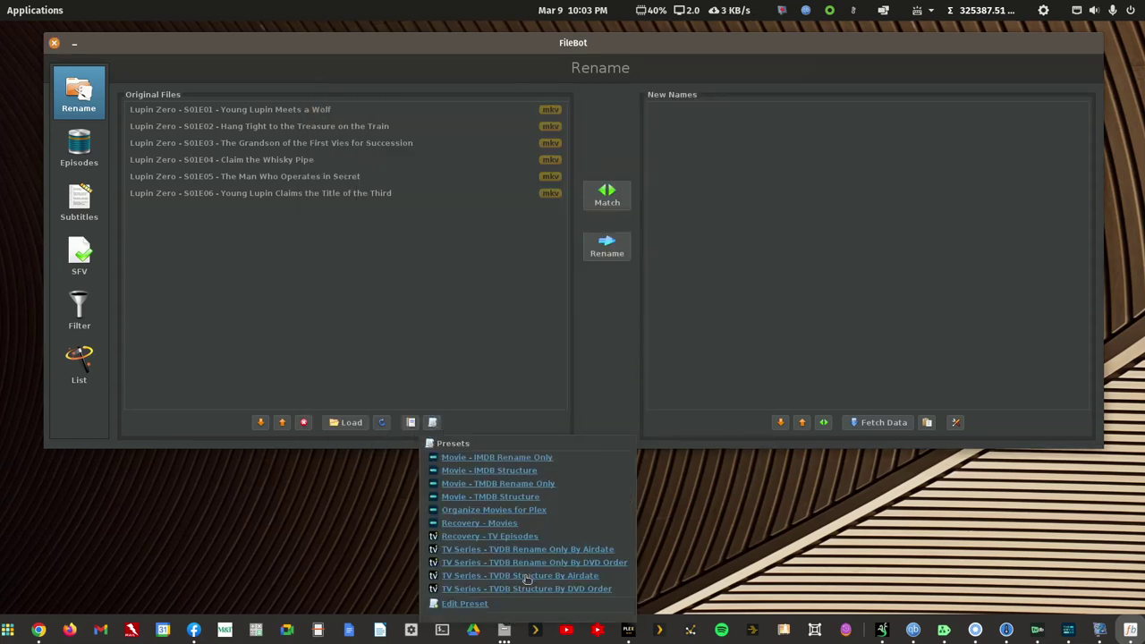
click(528, 580)
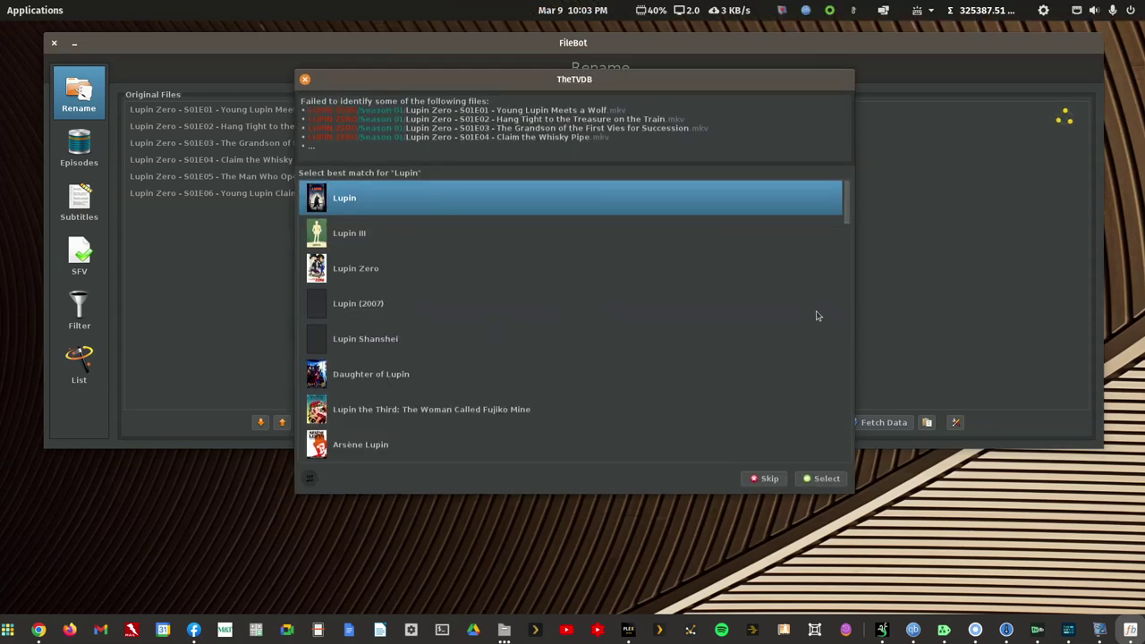
click(371, 276)
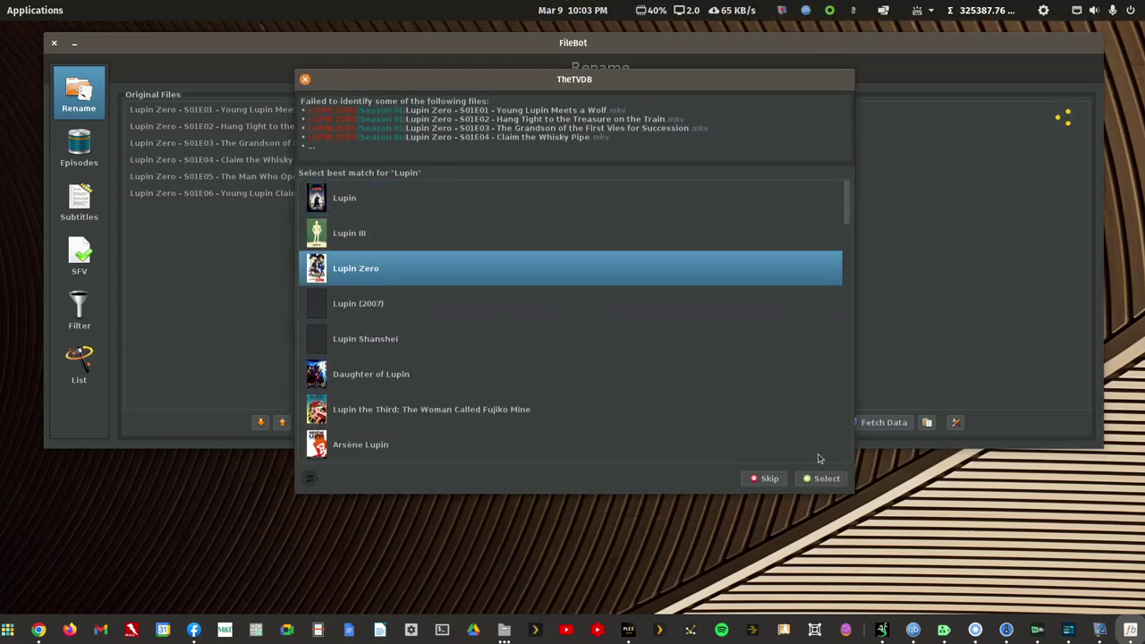
click(816, 480)
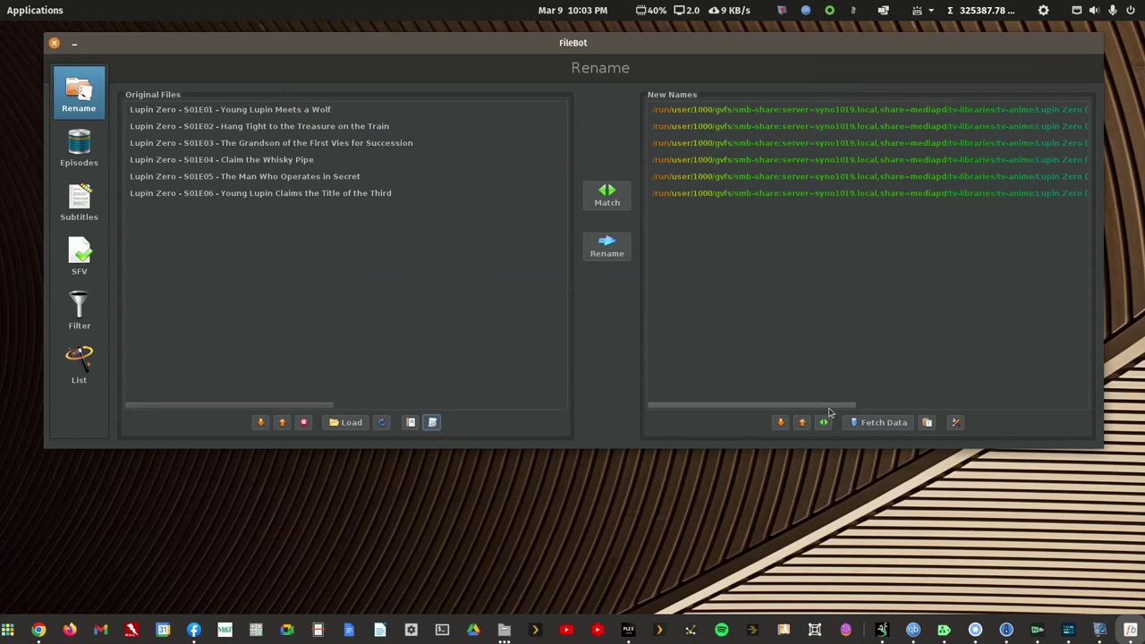
Review the proposed Lupin Zero names through to their media details, rename the files, and close FileBot.
drag(831, 405, 1092, 402)
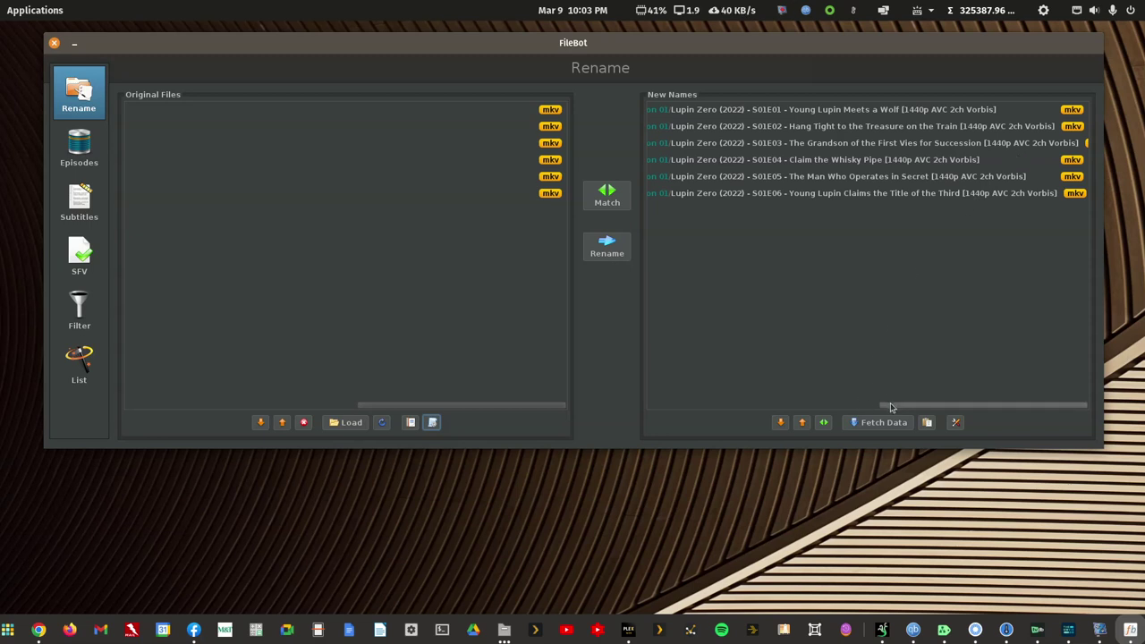
scroll(886, 408, left, 5)
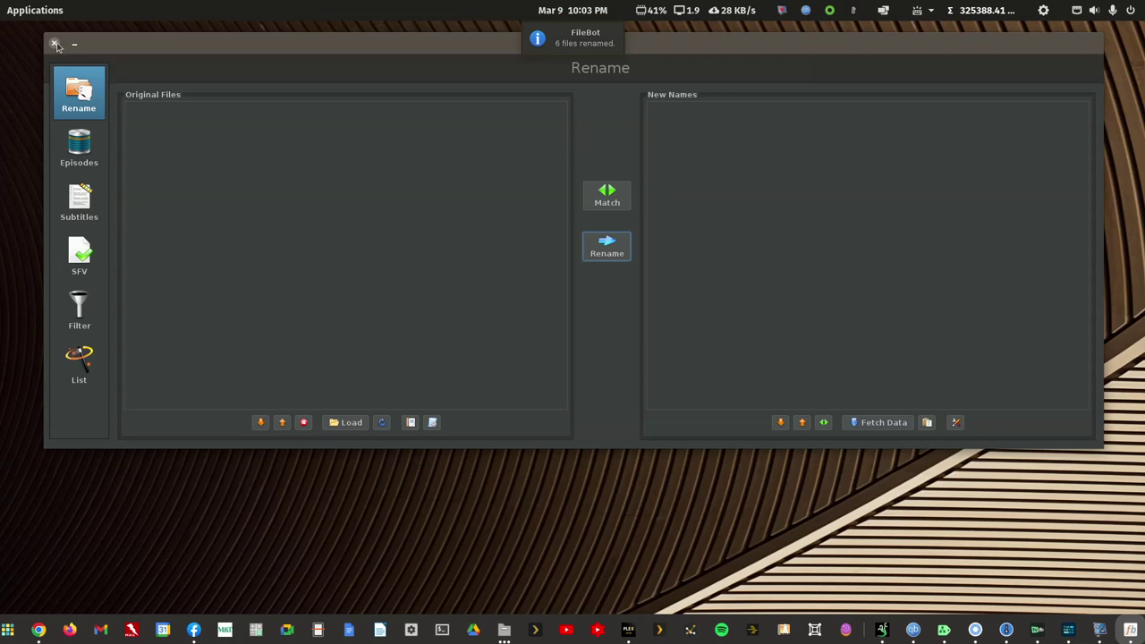
click(55, 45)
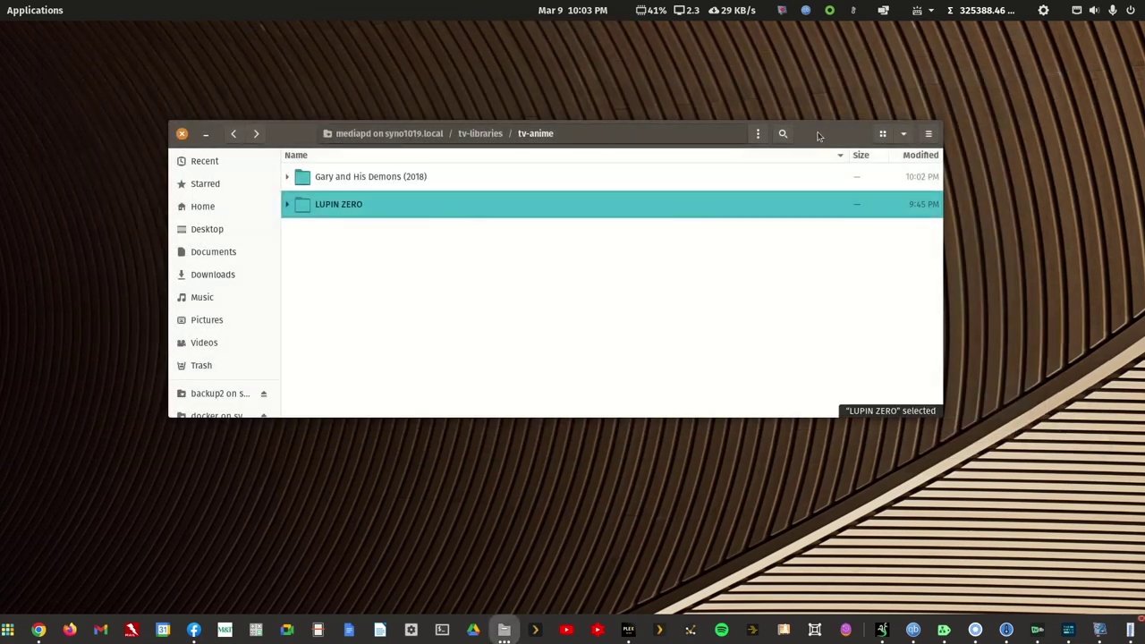
Examine the renamed episode files in Season 01 of Lupin Zero (2022) and leave the file manager's workspace.
double_click(361, 205)
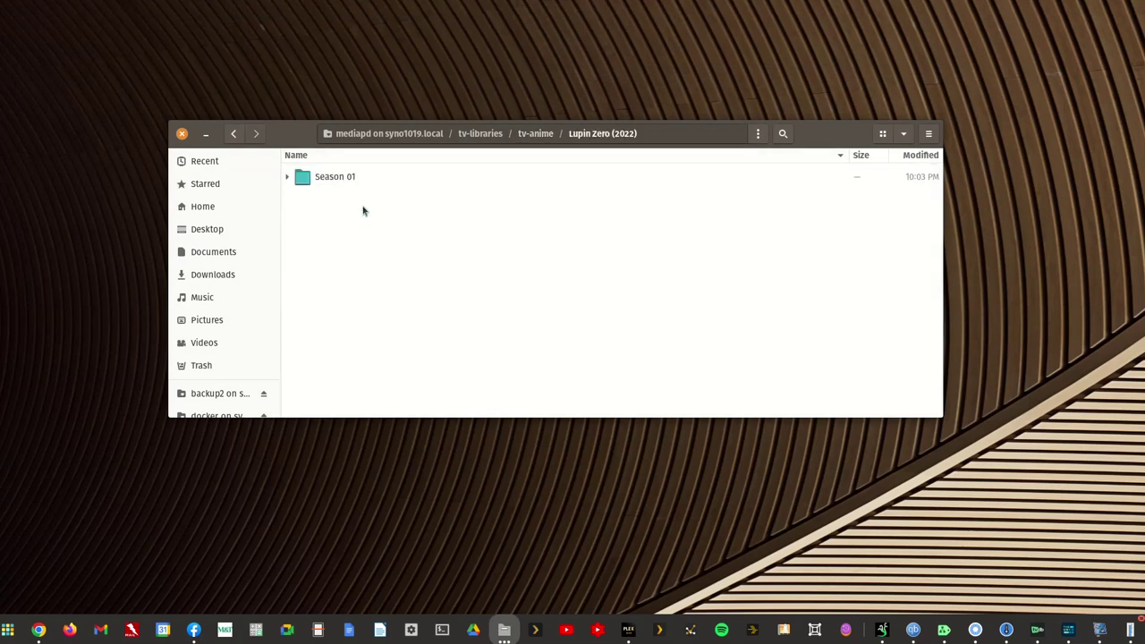
double_click(345, 178)
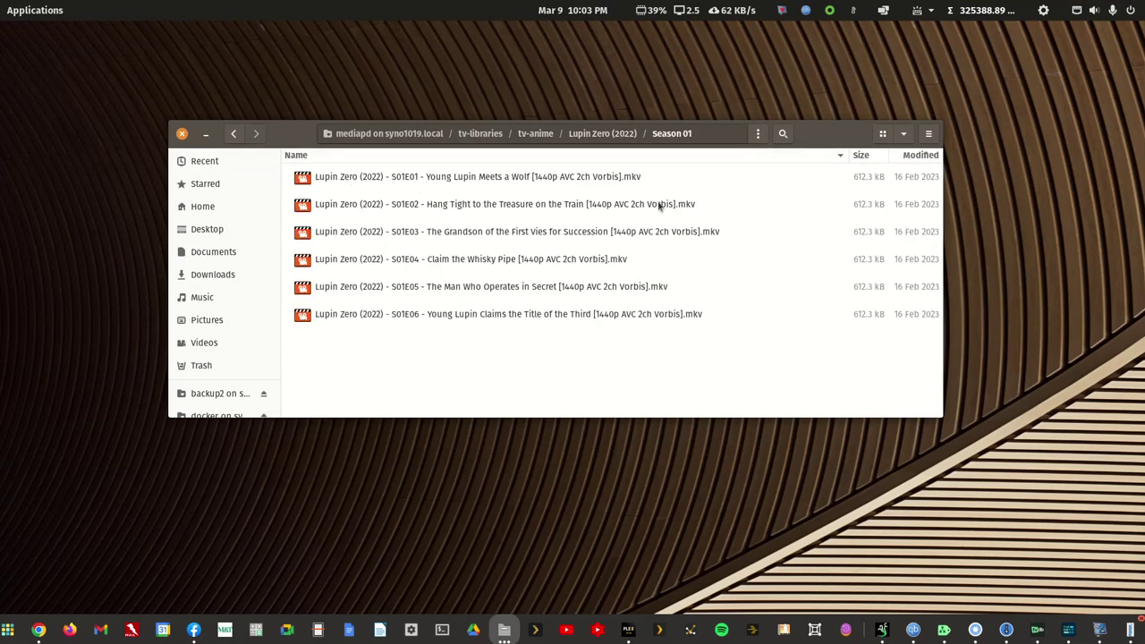
click(233, 133)
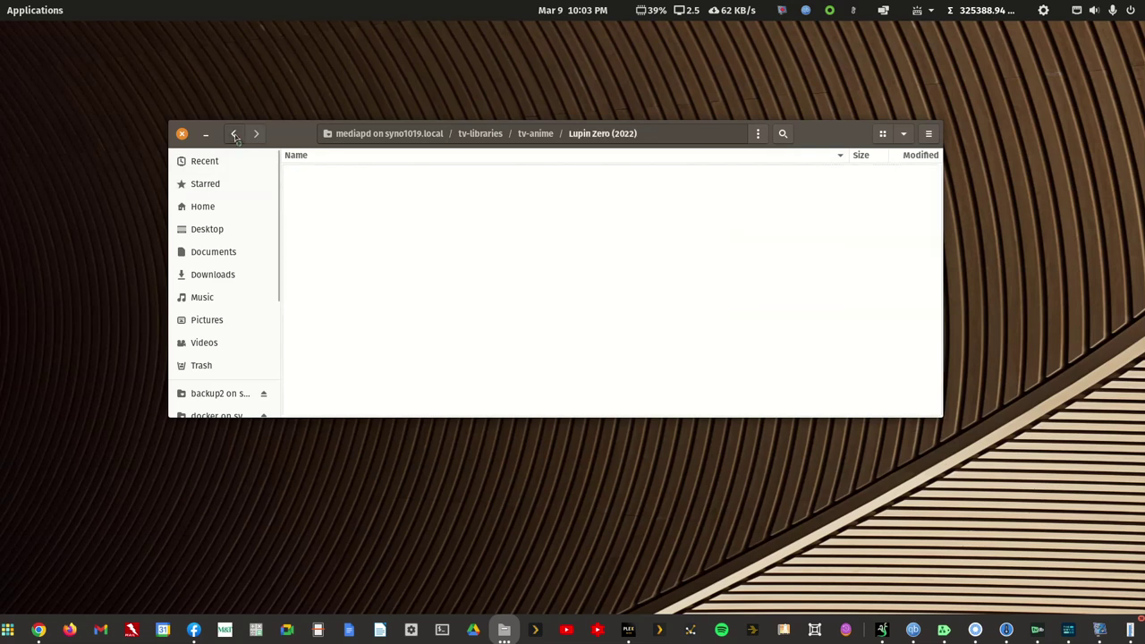
click(233, 133)
key(ctrl+alt+Left)
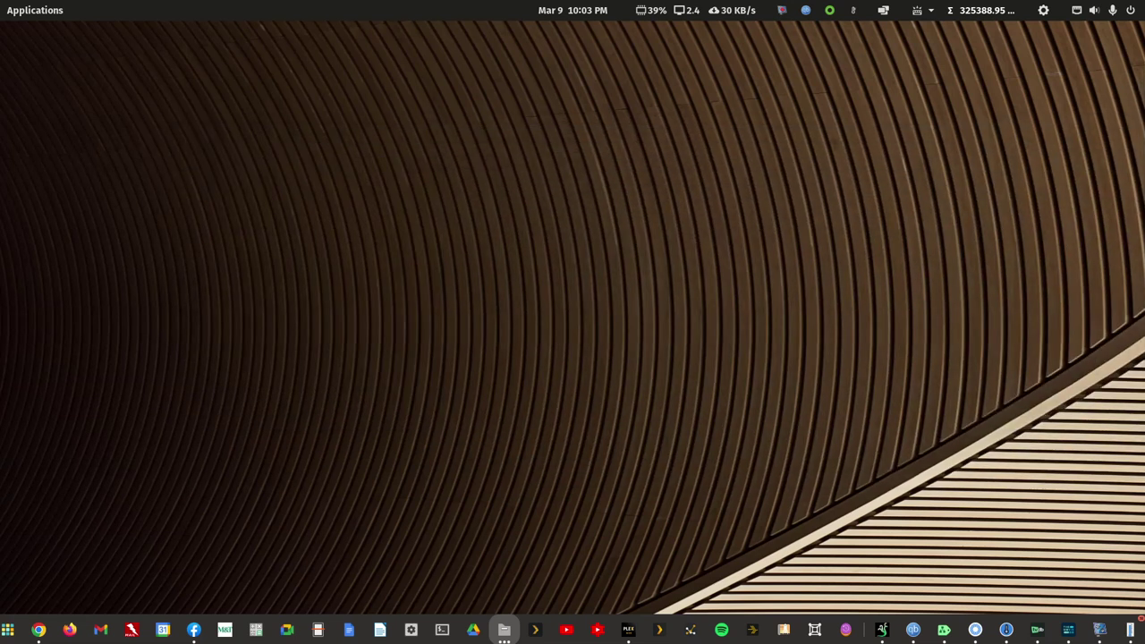
Switch to Plex, check the server activity, and view the Gary and His Demons page in the TV Shows - Anime 2 library.
click(628, 630)
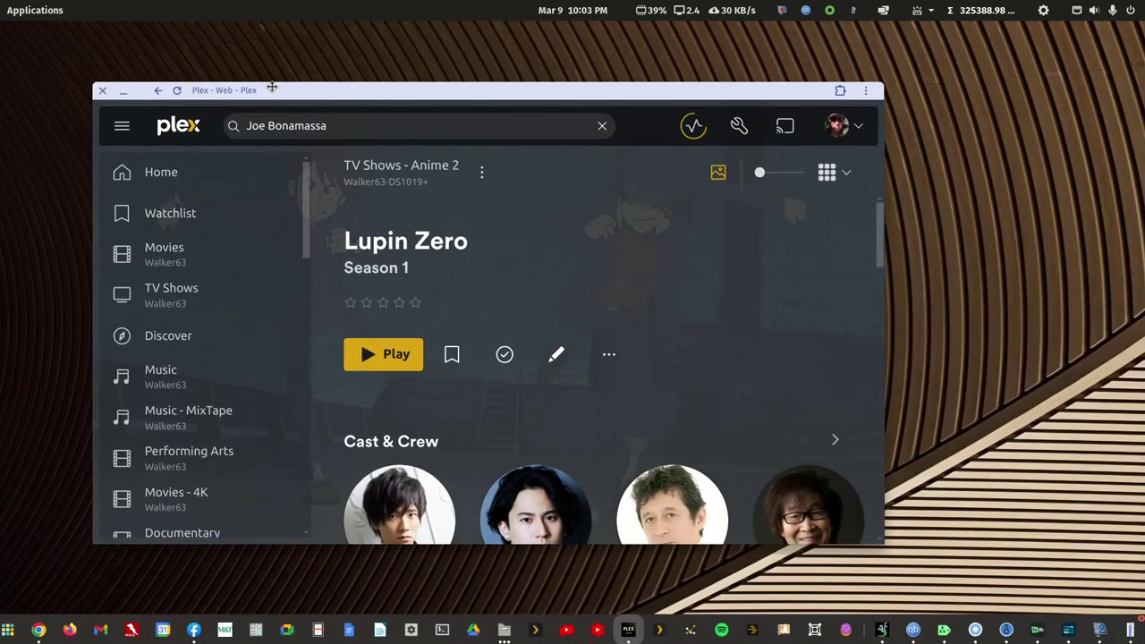
click(693, 122)
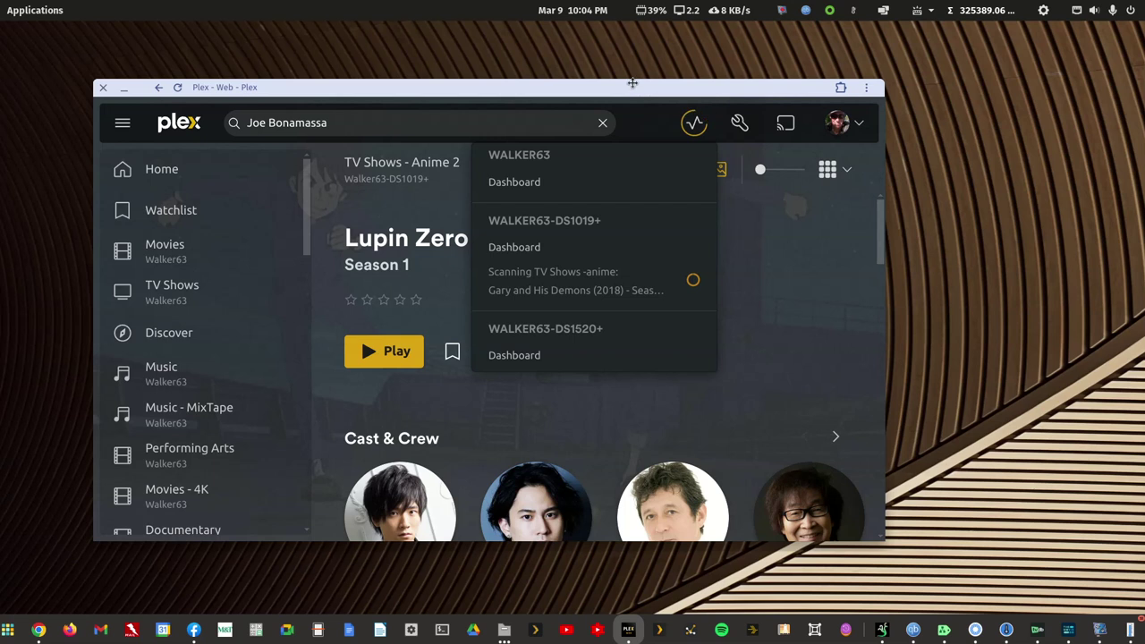
click(395, 182)
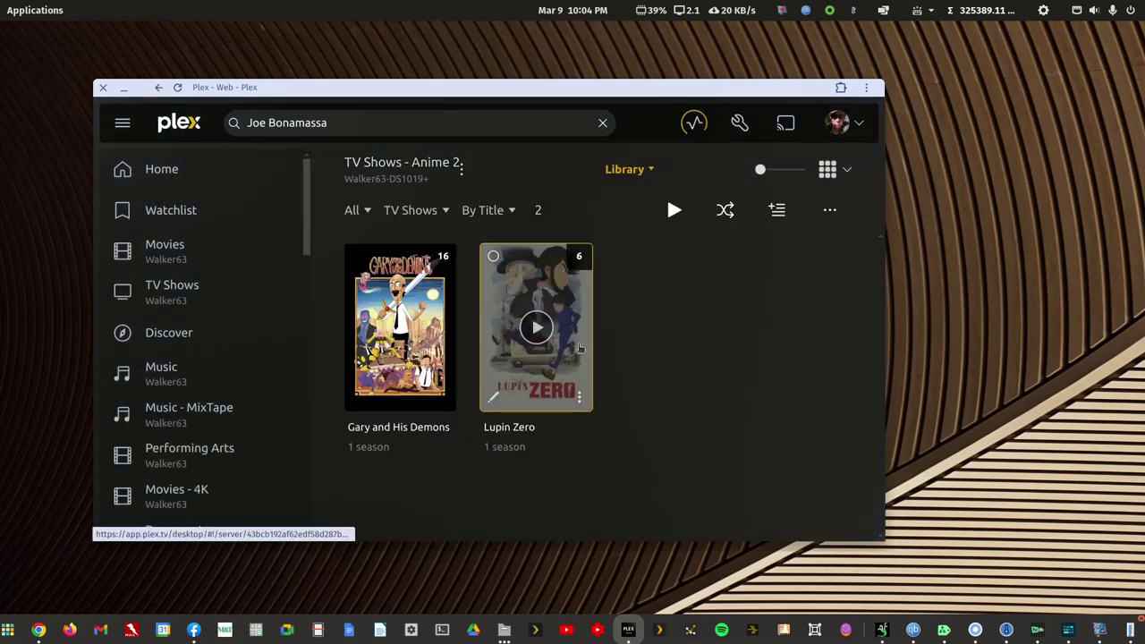
click(405, 365)
scroll(590, 379, down, 3)
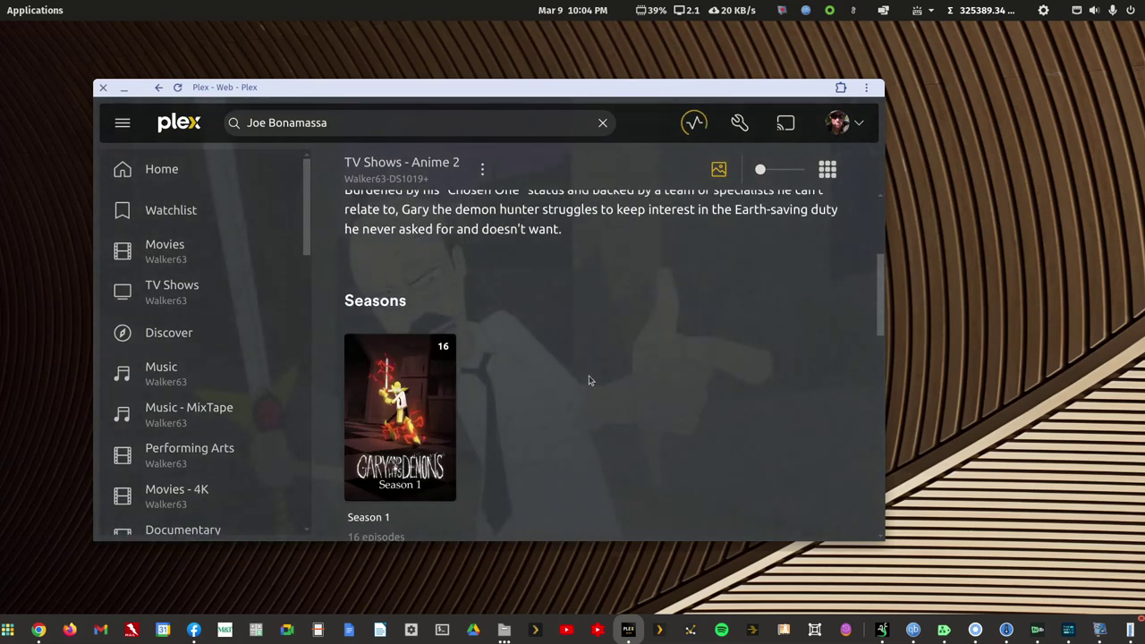
scroll(536, 358, up, 3)
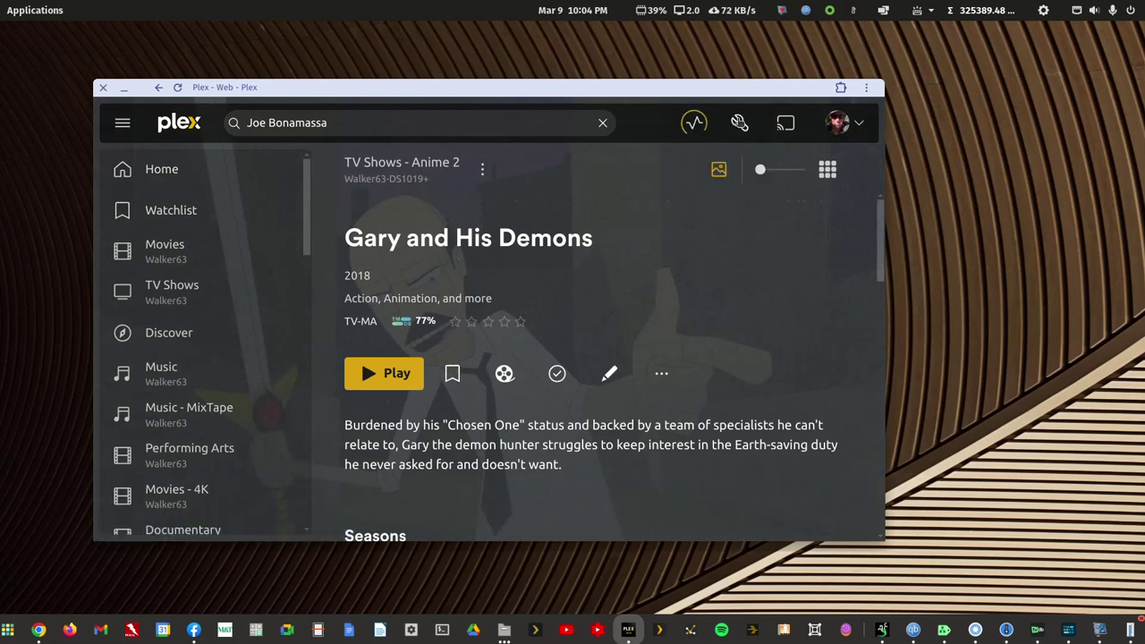
Open the TV Shows -anime library from the server's library management settings.
click(739, 123)
scroll(197, 440, down, 3)
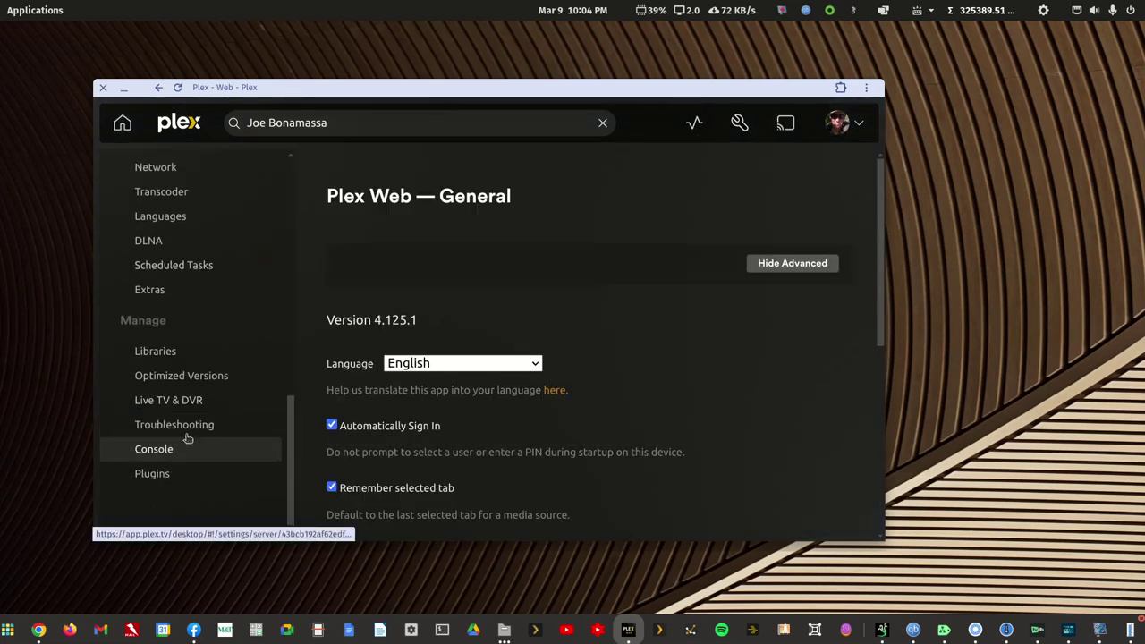
click(150, 358)
scroll(486, 421, down, 3)
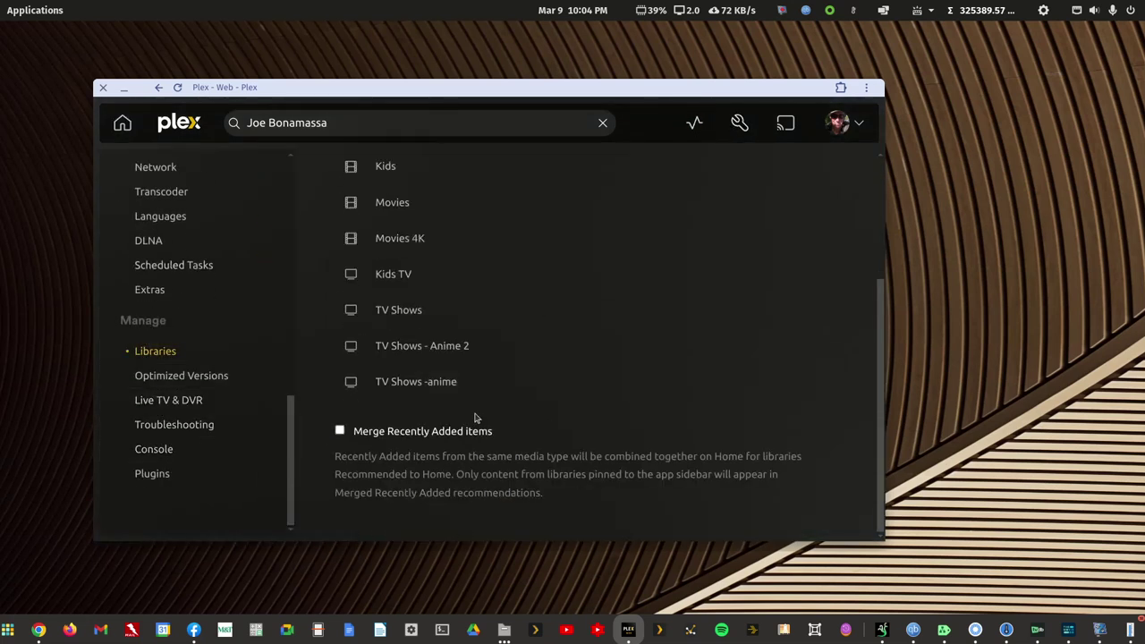
click(433, 382)
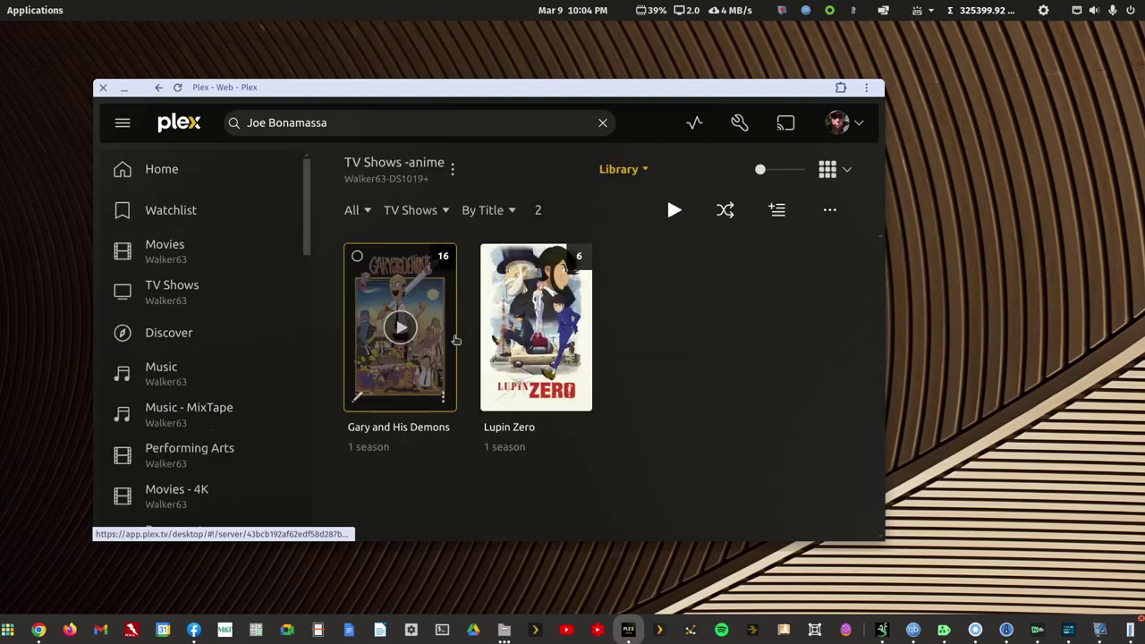
Examine the file path and name of Season 1 episode 3, Fleshler '99, of Gary and His Demons, and close its details without editing.
click(450, 338)
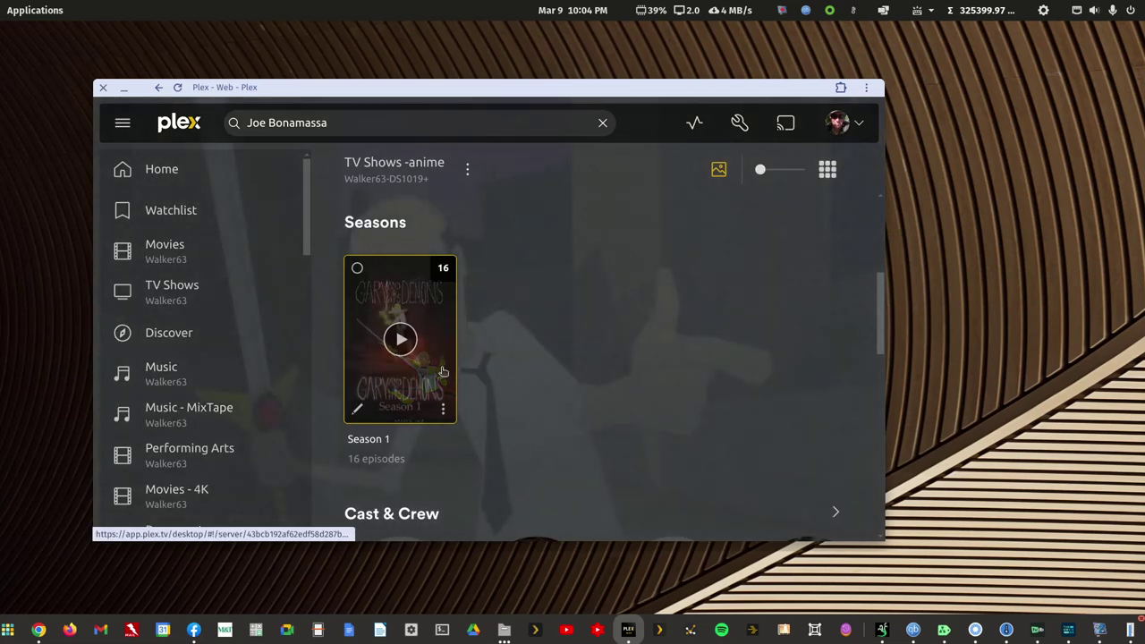
click(440, 375)
scroll(440, 374, down, 1)
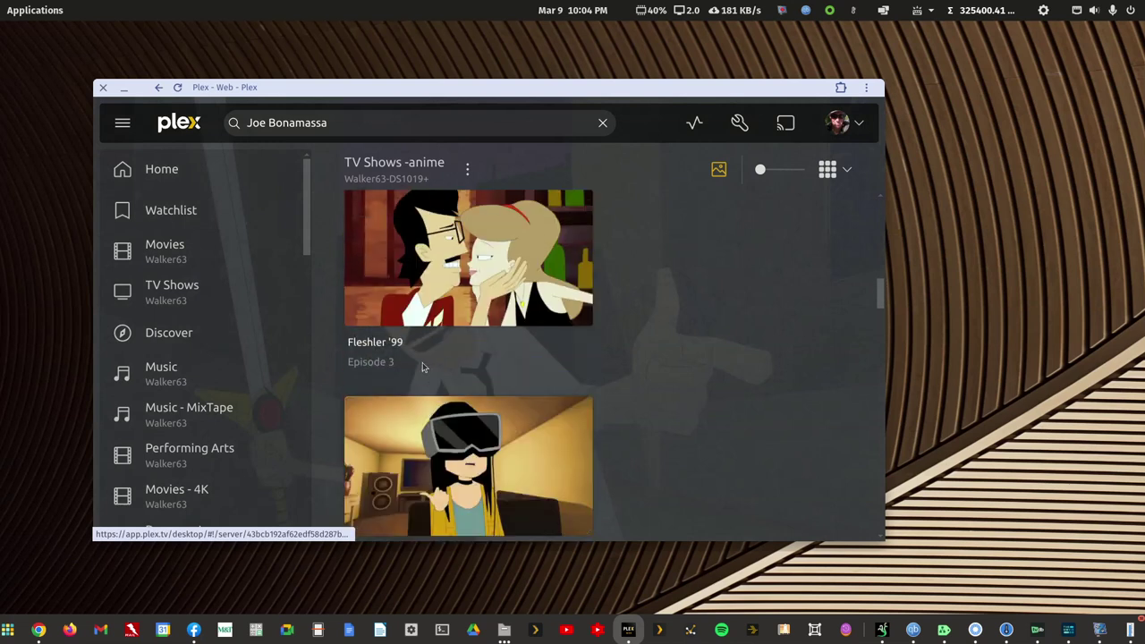
click(355, 316)
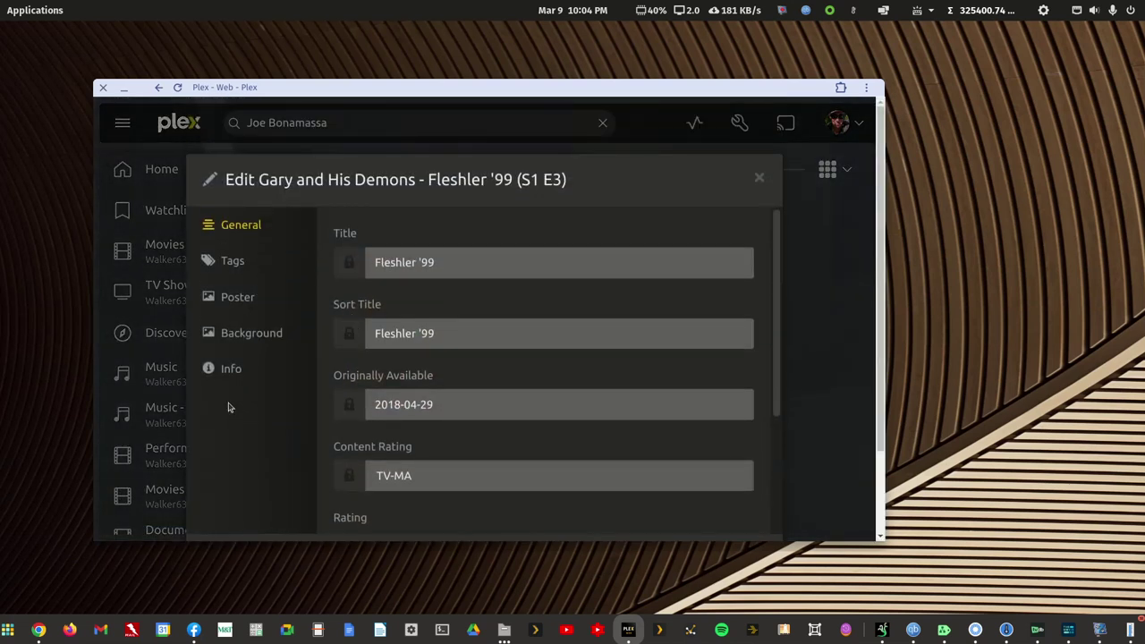
click(231, 368)
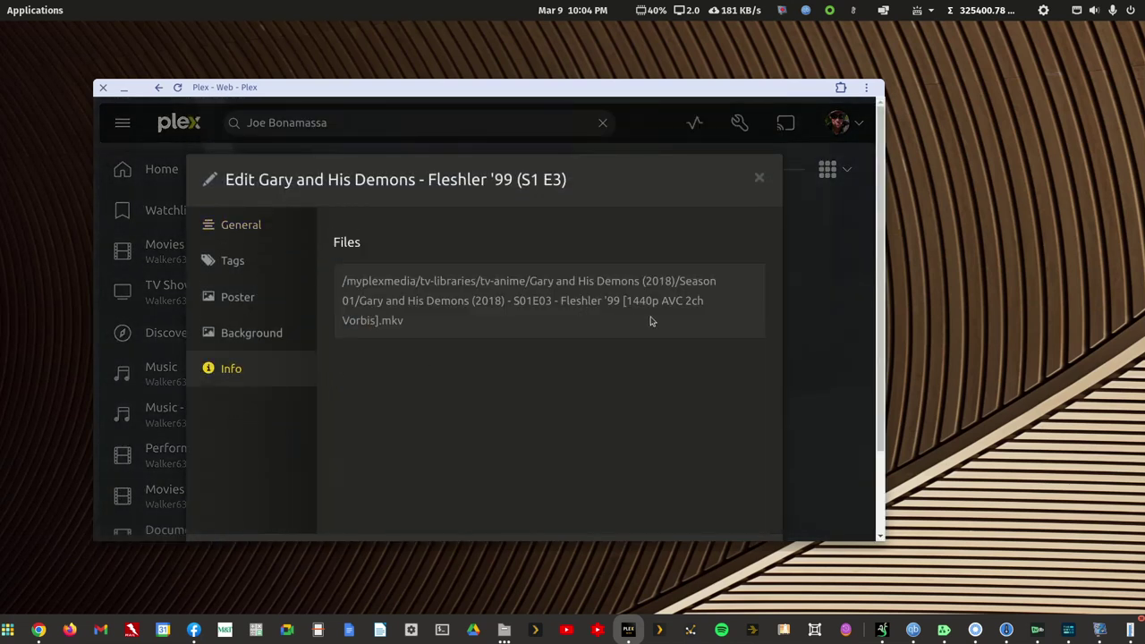
drag(623, 302, 387, 323)
click(758, 178)
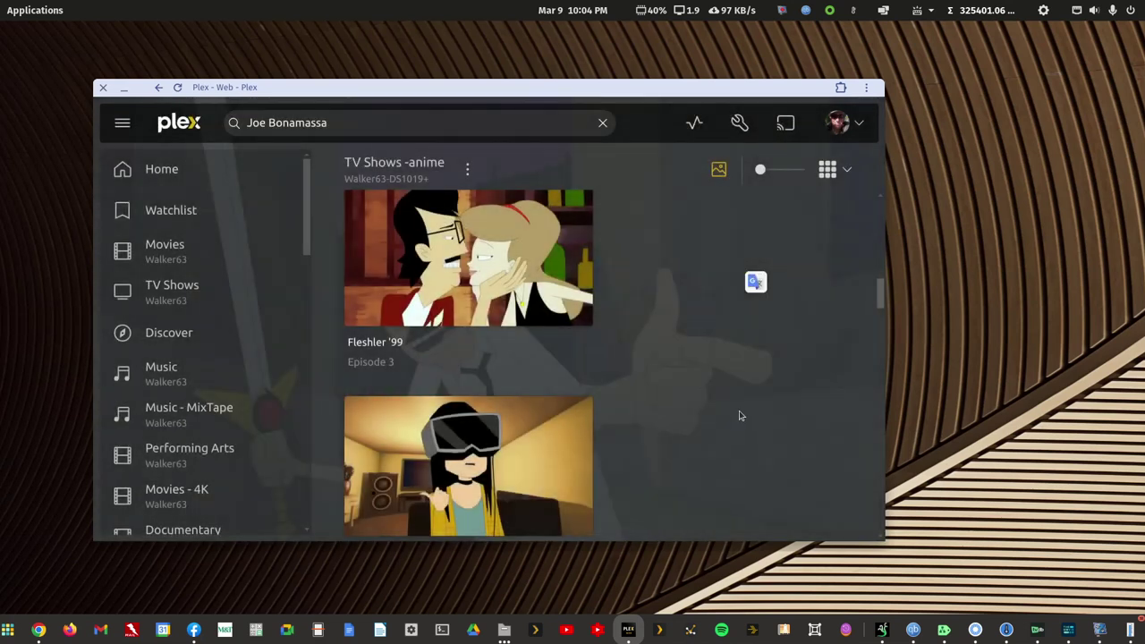
Return to the overview of shows in the TV Shows -anime library.
scroll(739, 414, up, 5)
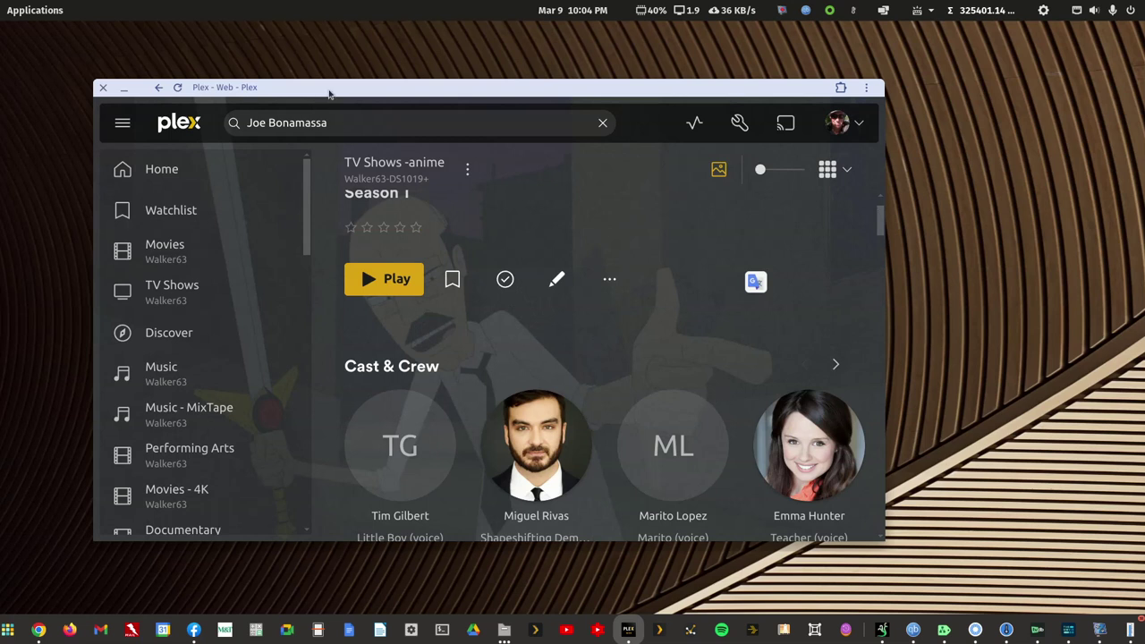
click(407, 164)
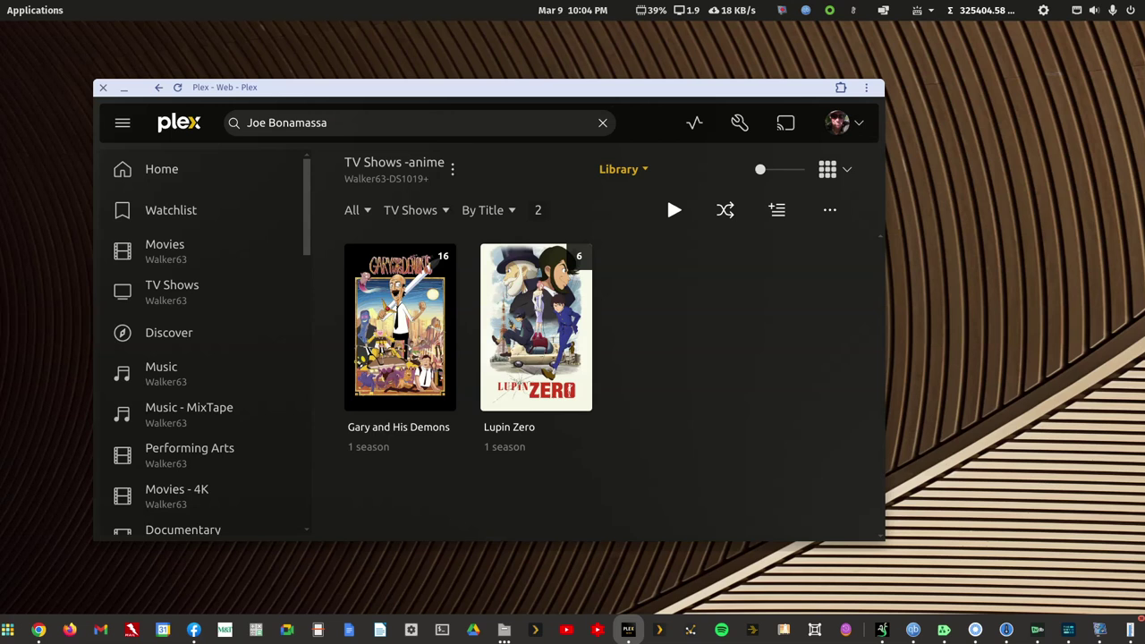
click(1099, 630)
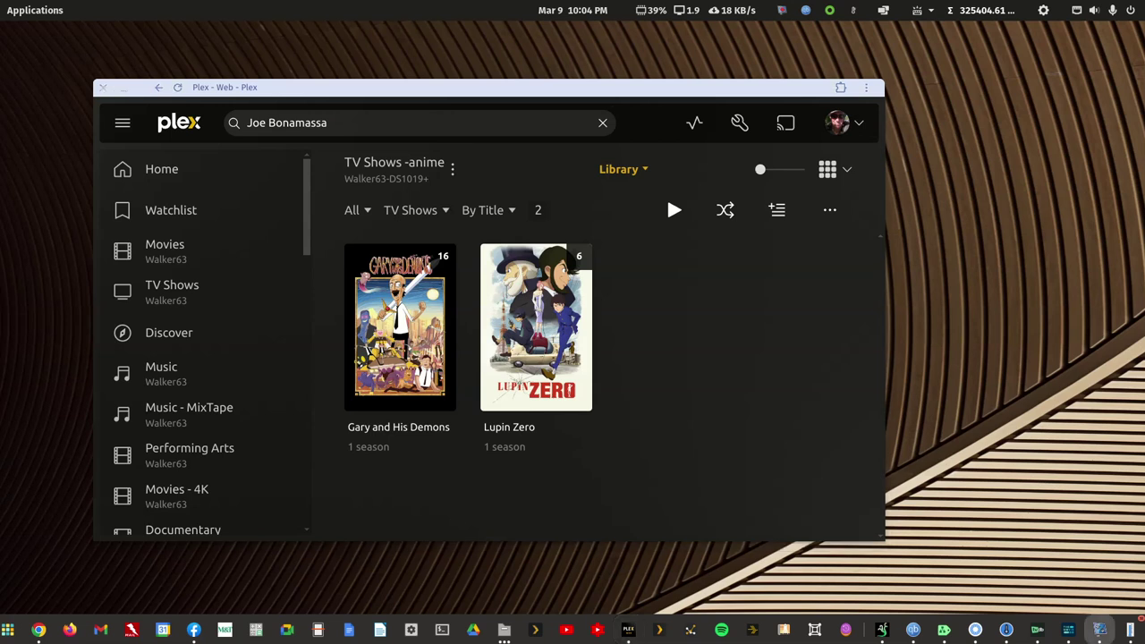